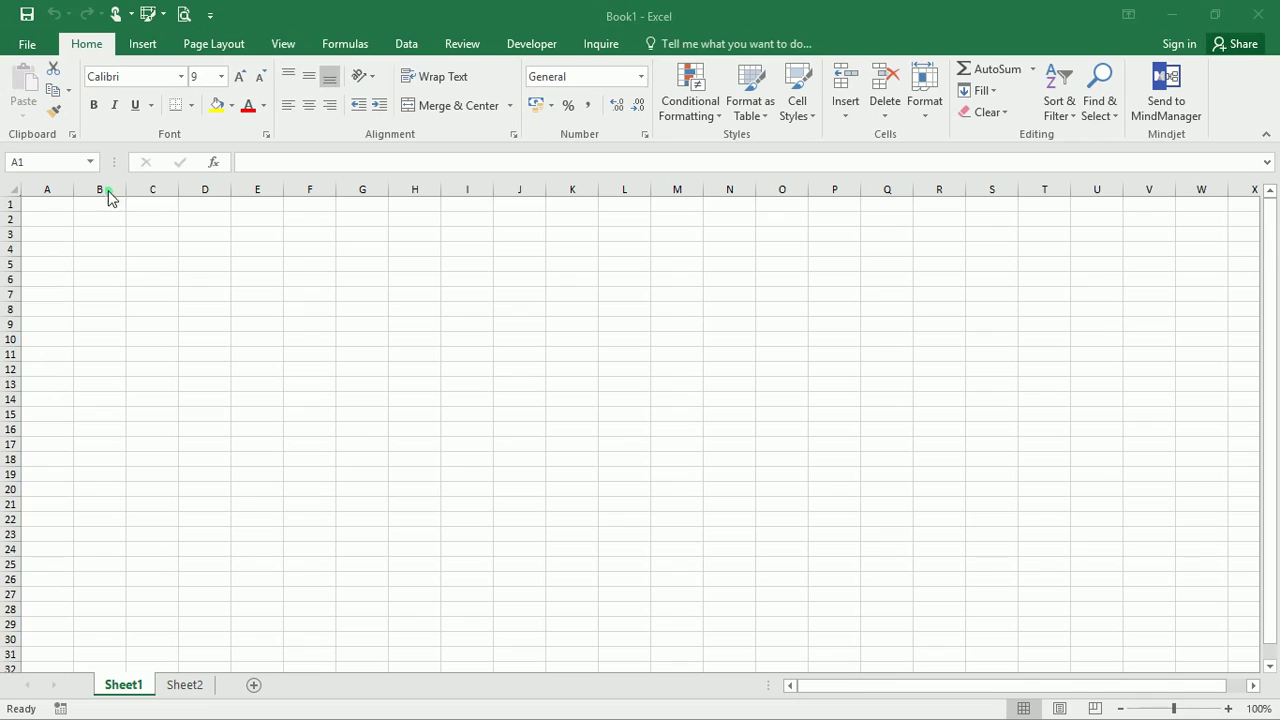
Type the headings Name, Address, Phone Number, Age and Date of Birth into cells A1 to E1
left_click(42, 206)
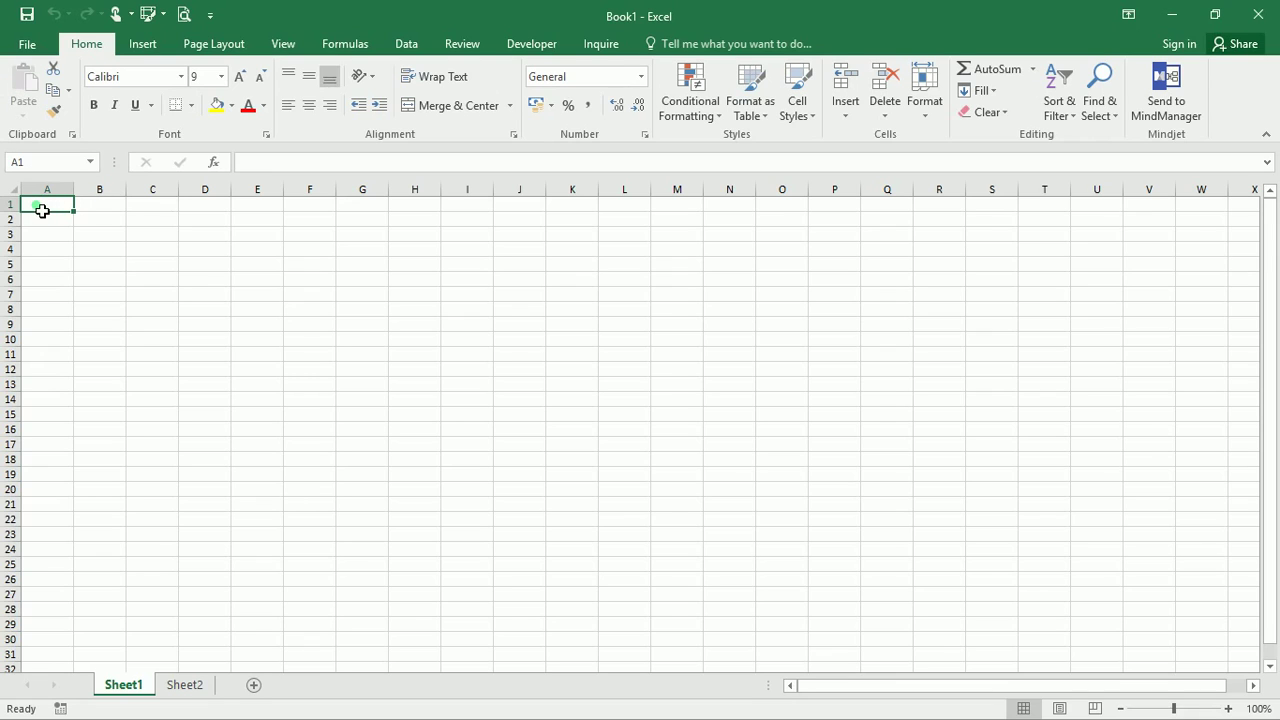
type("Name")
key("Tab")
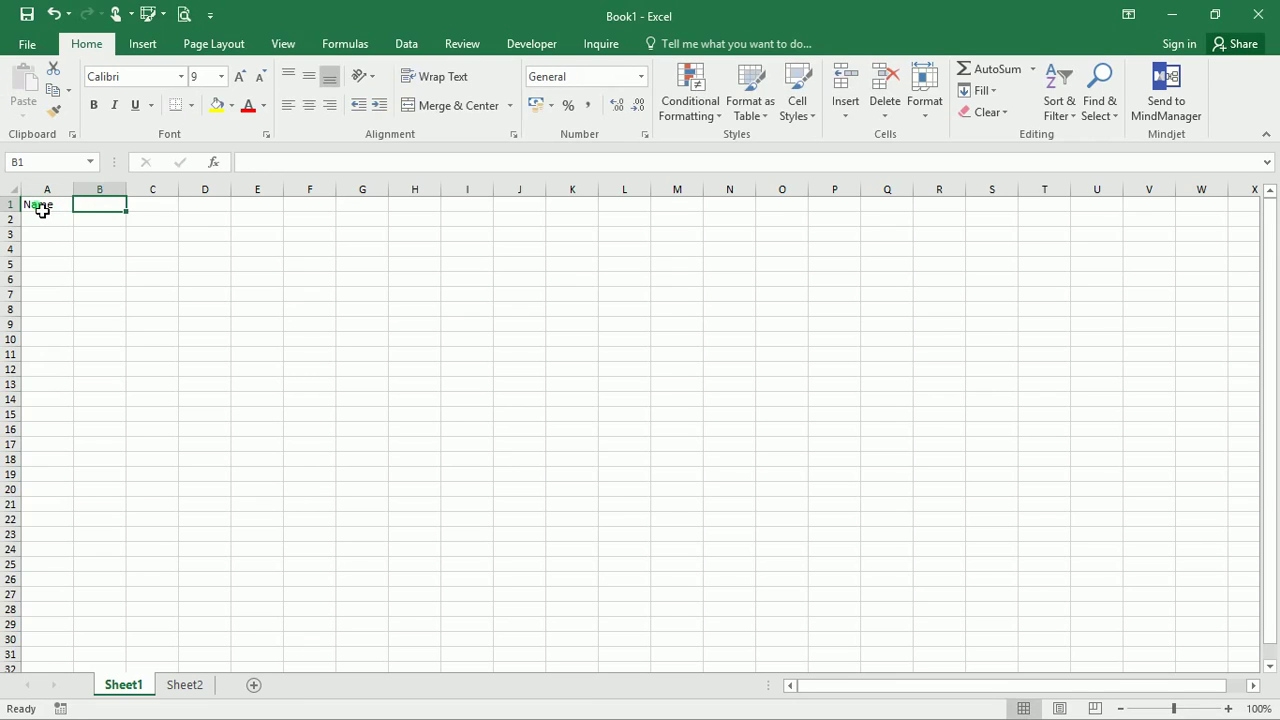
type("Address")
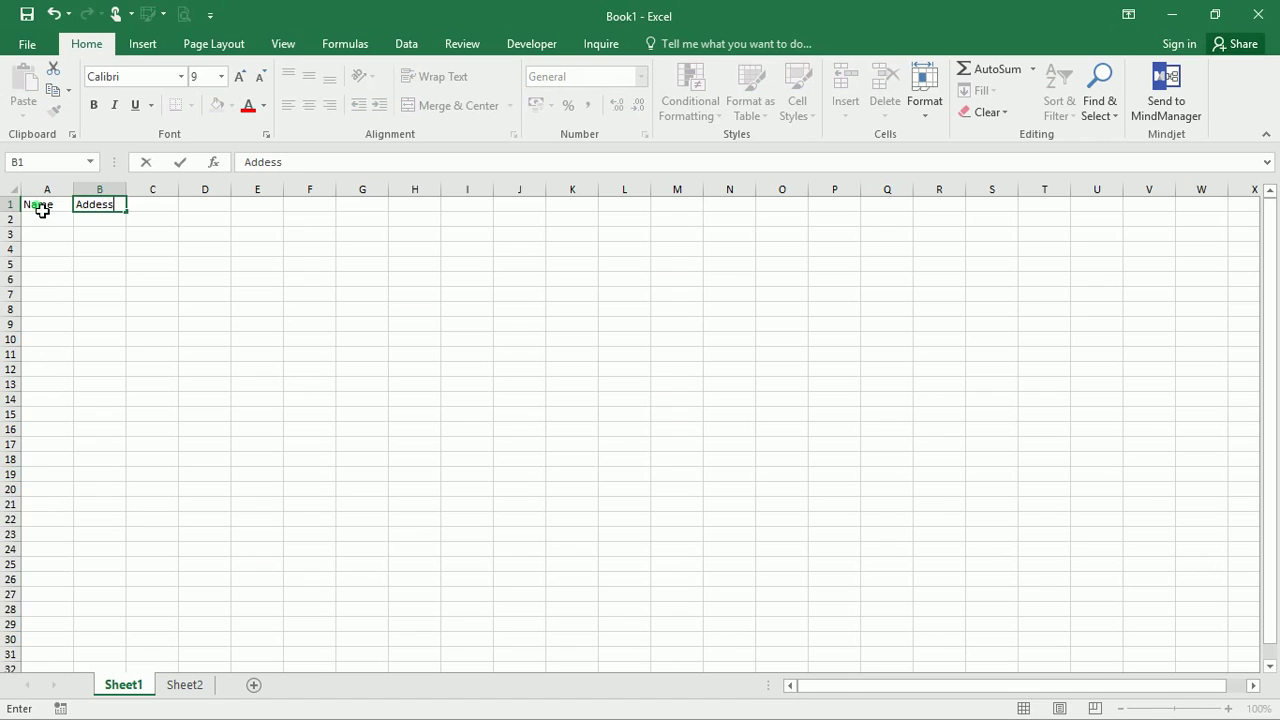
key("Tab")
type("P")
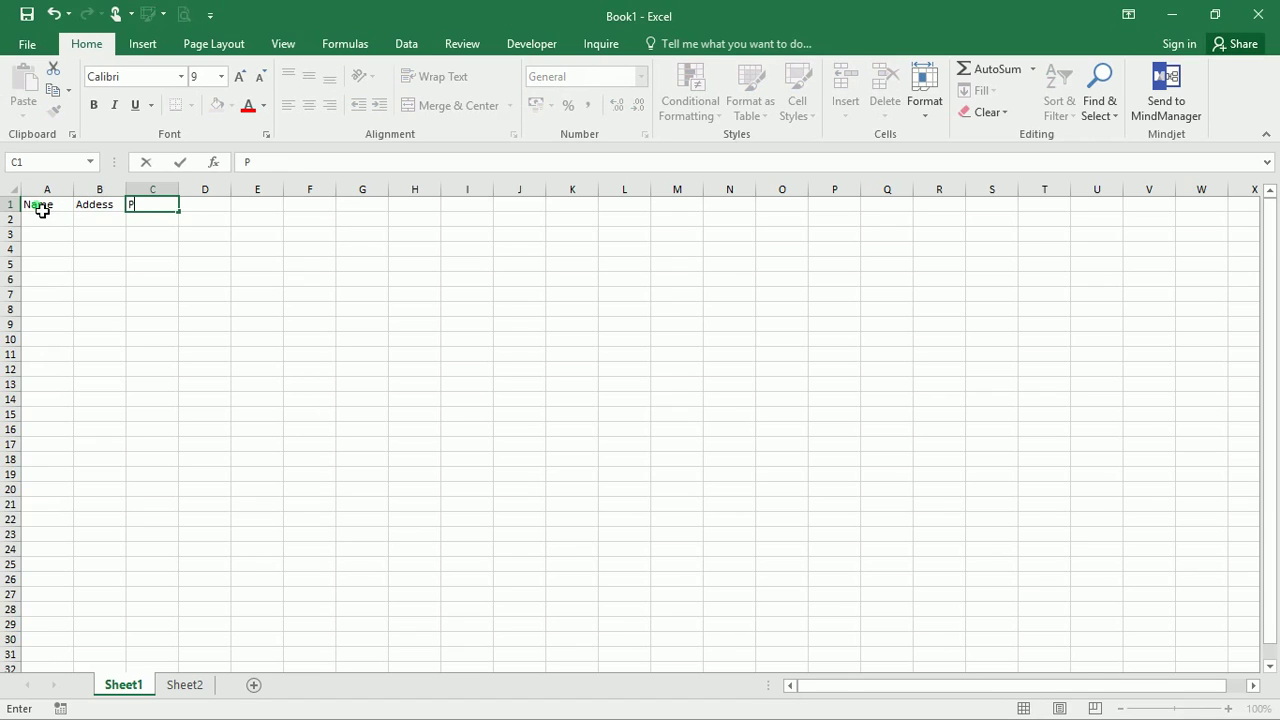
type("hone Number")
key("Tab")
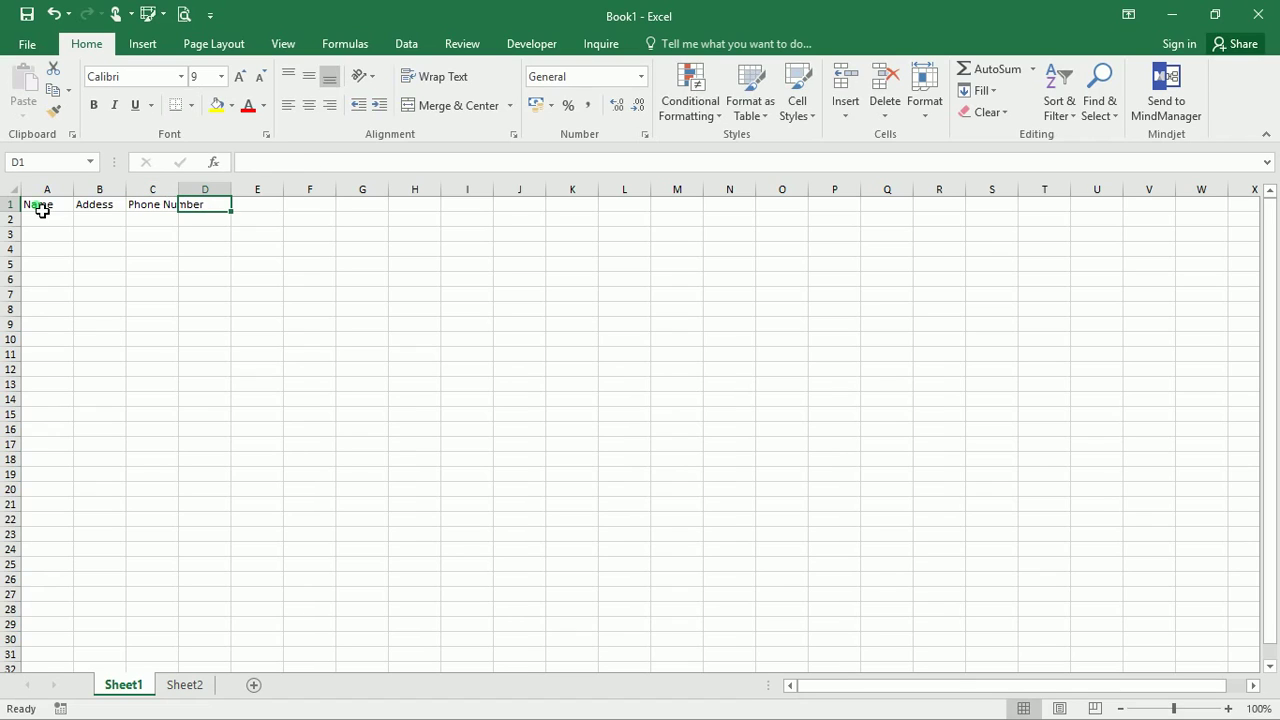
type("Age")
key("Tab")
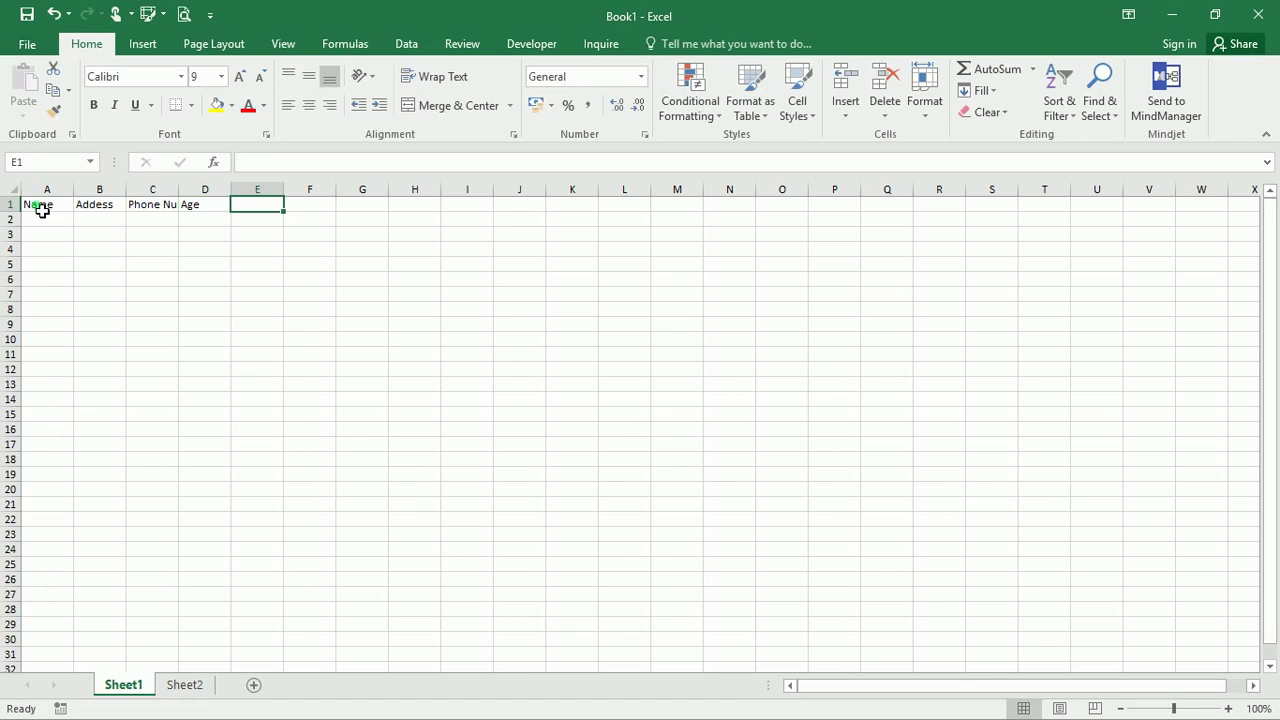
type("Date of")
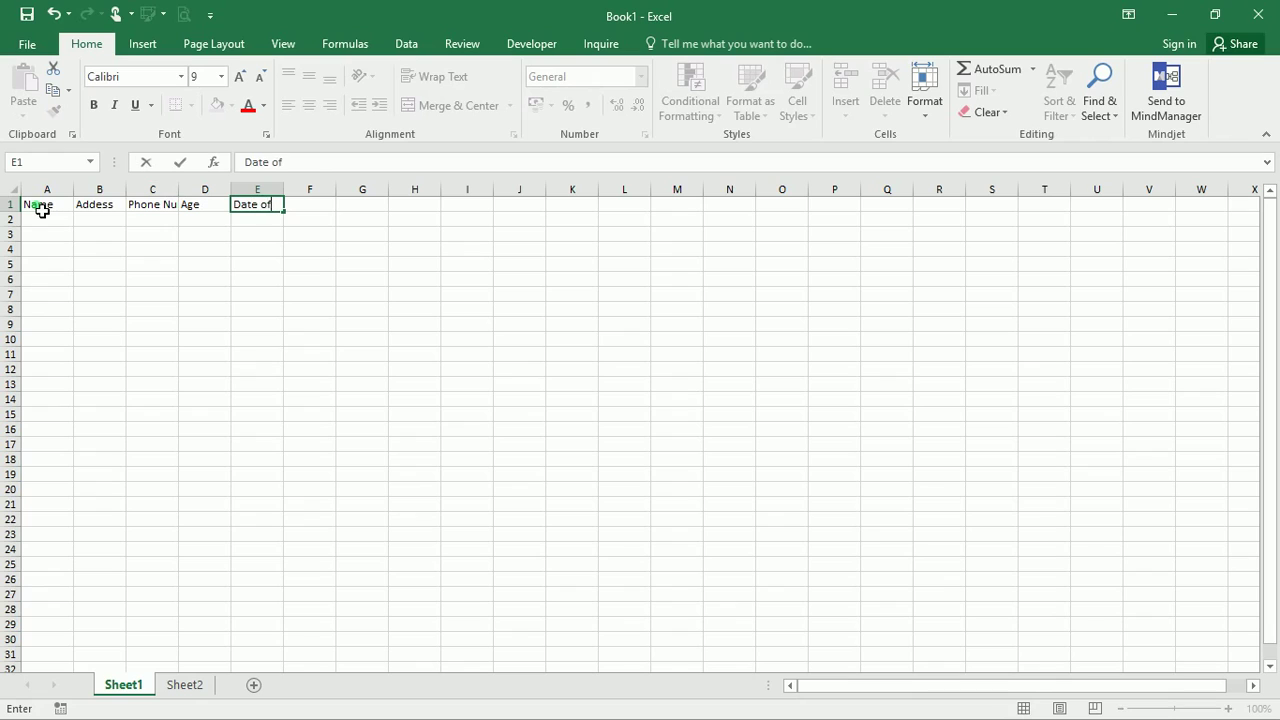
key("BackSpace")
type("f Birth")
left_click(118, 264)
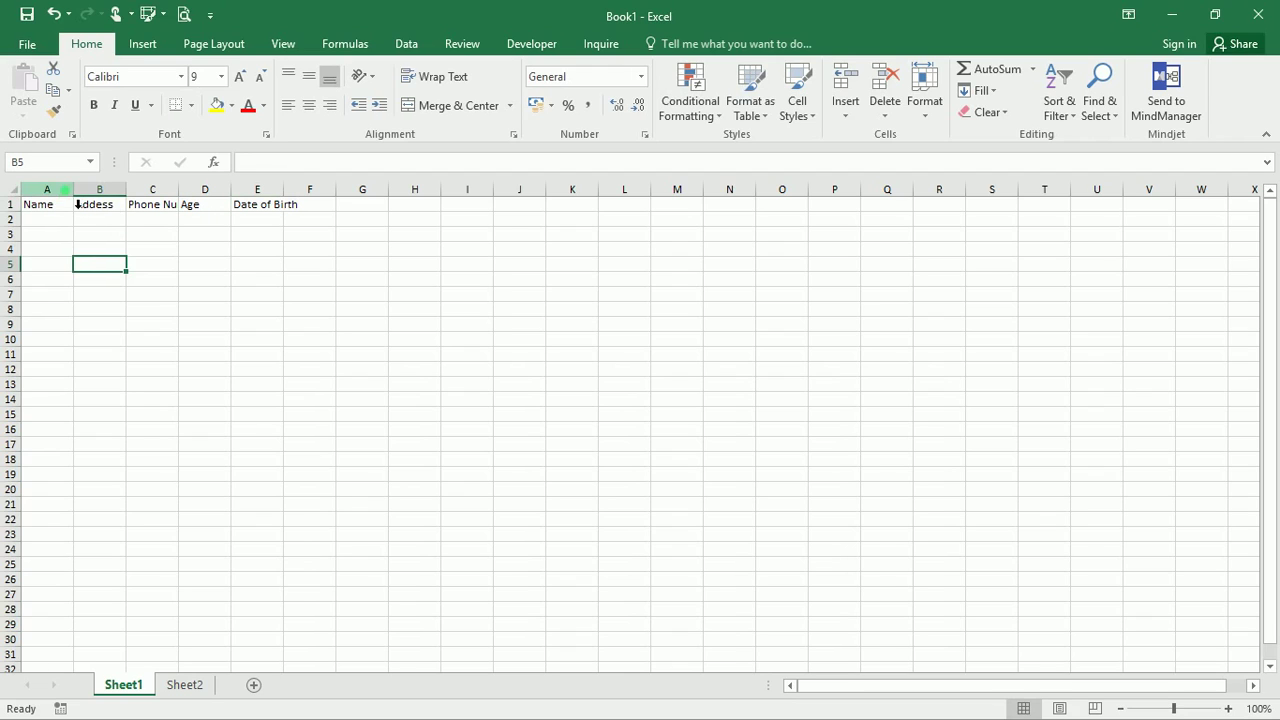
left_click(72, 194)
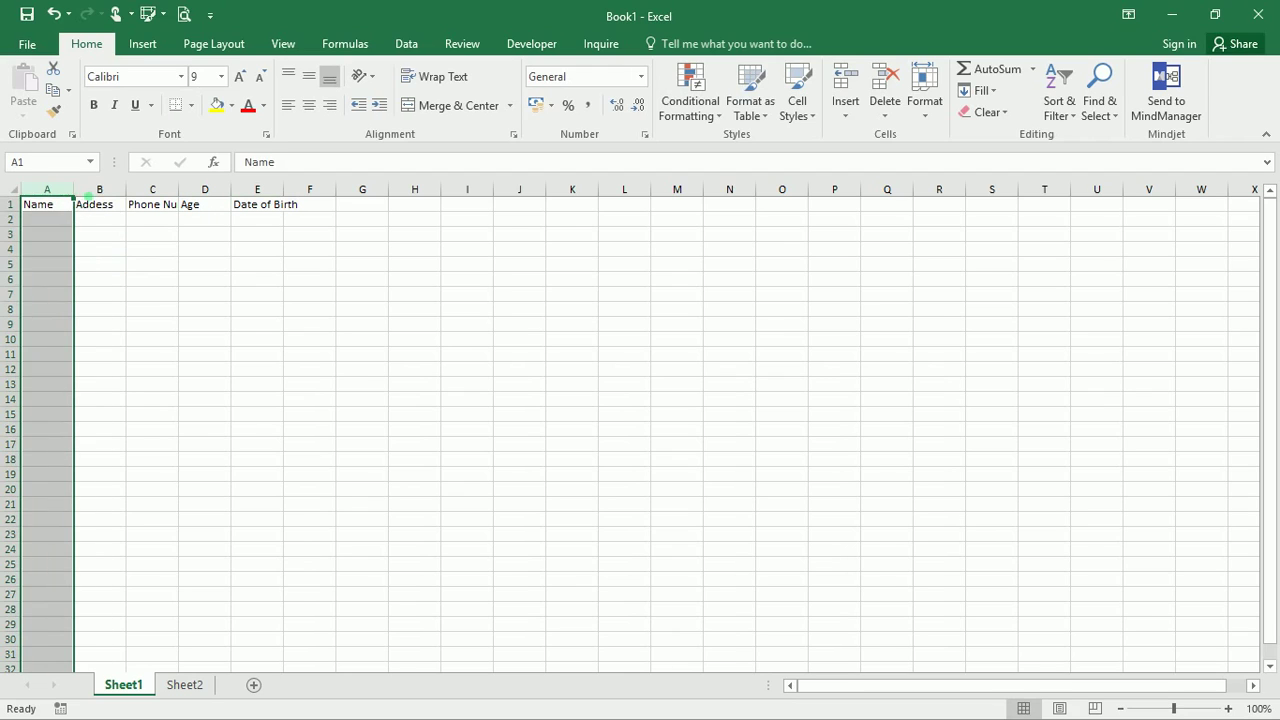
left_click(11, 204)
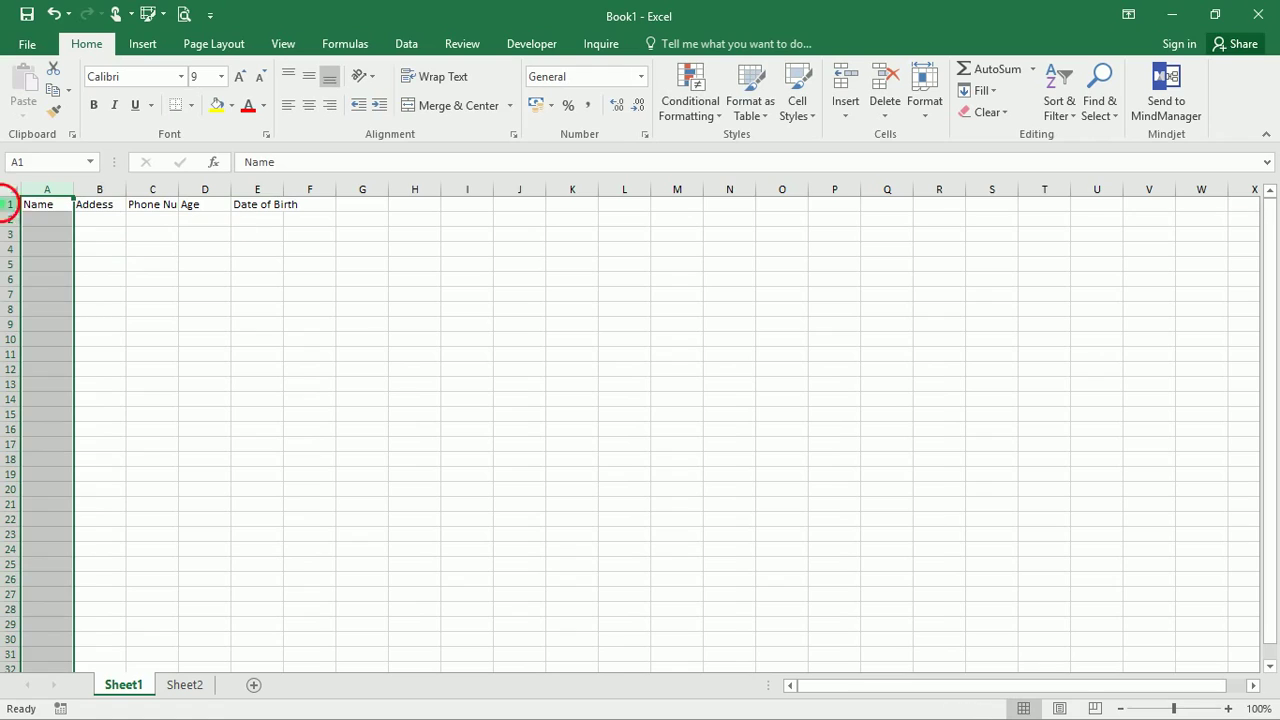
left_click(10, 203)
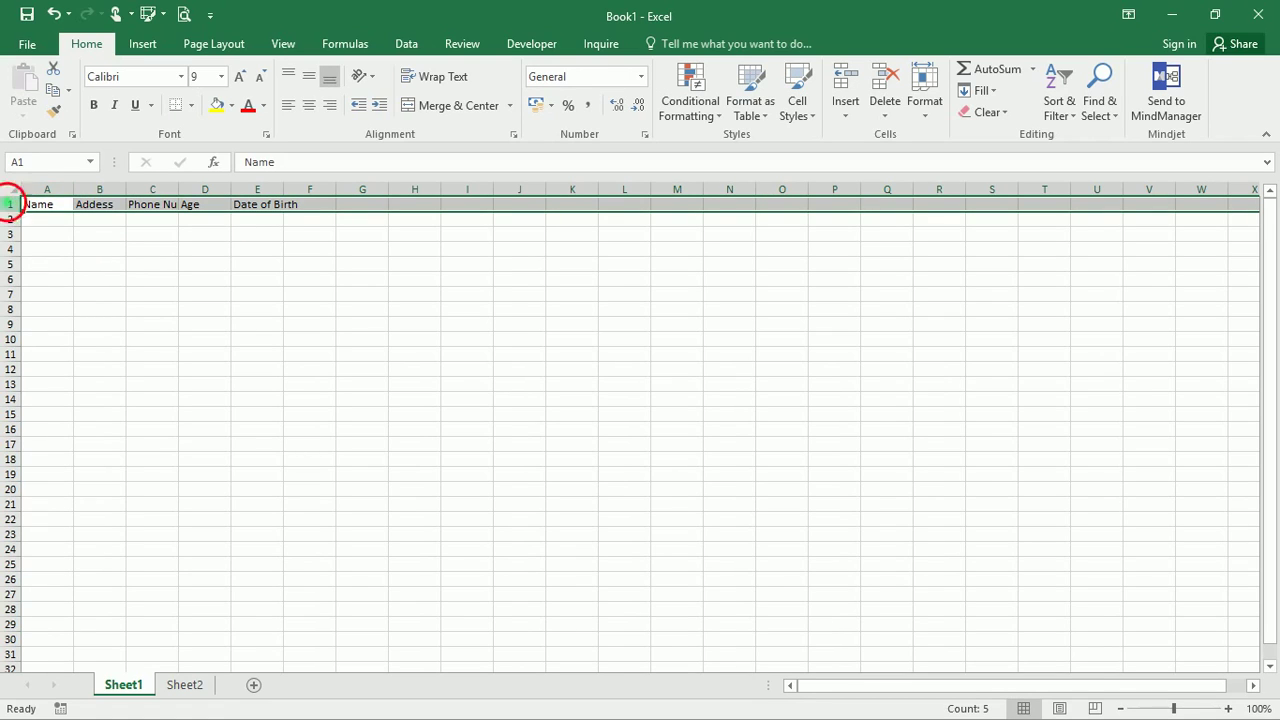
left_click(60, 192)
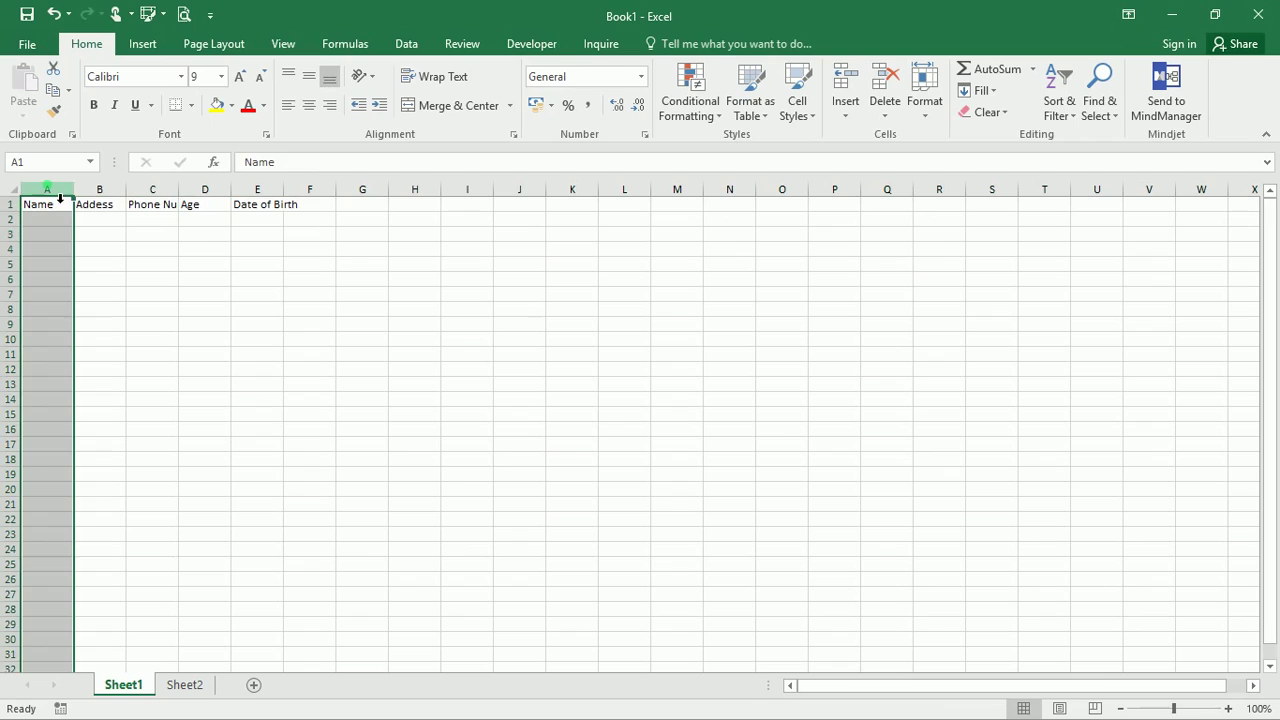
left_click(105, 225)
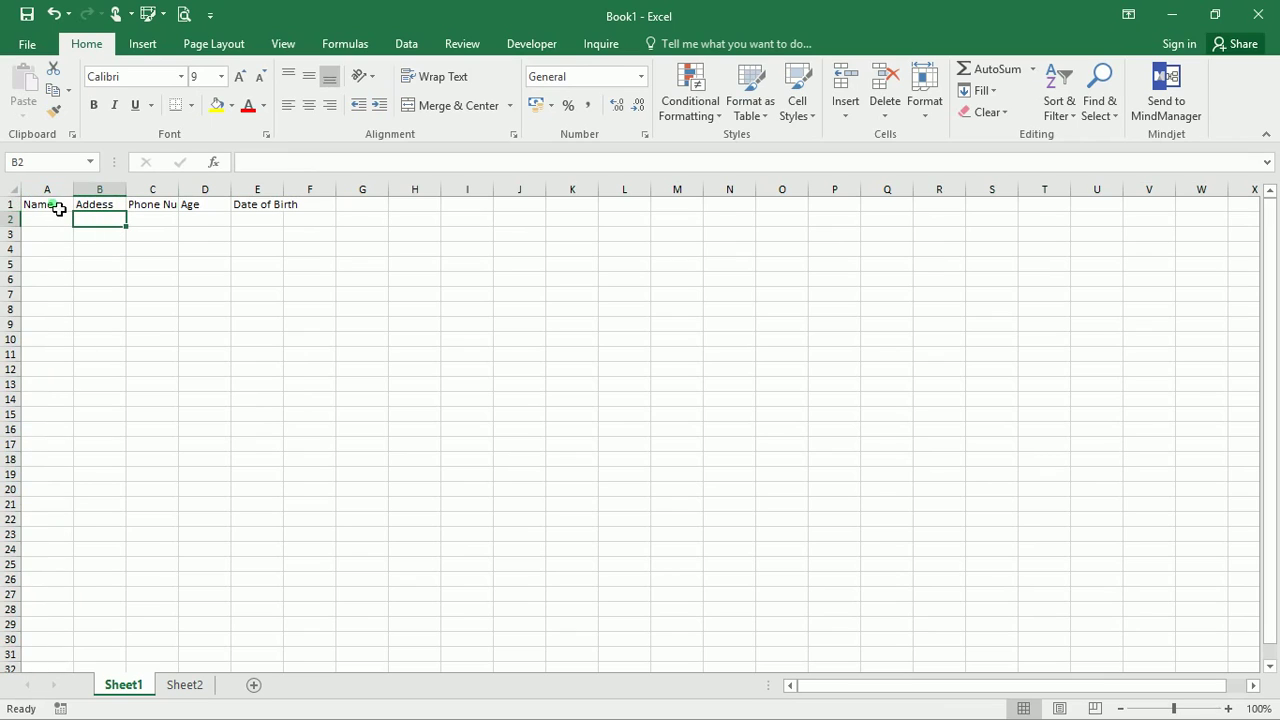
left_click(157, 208)
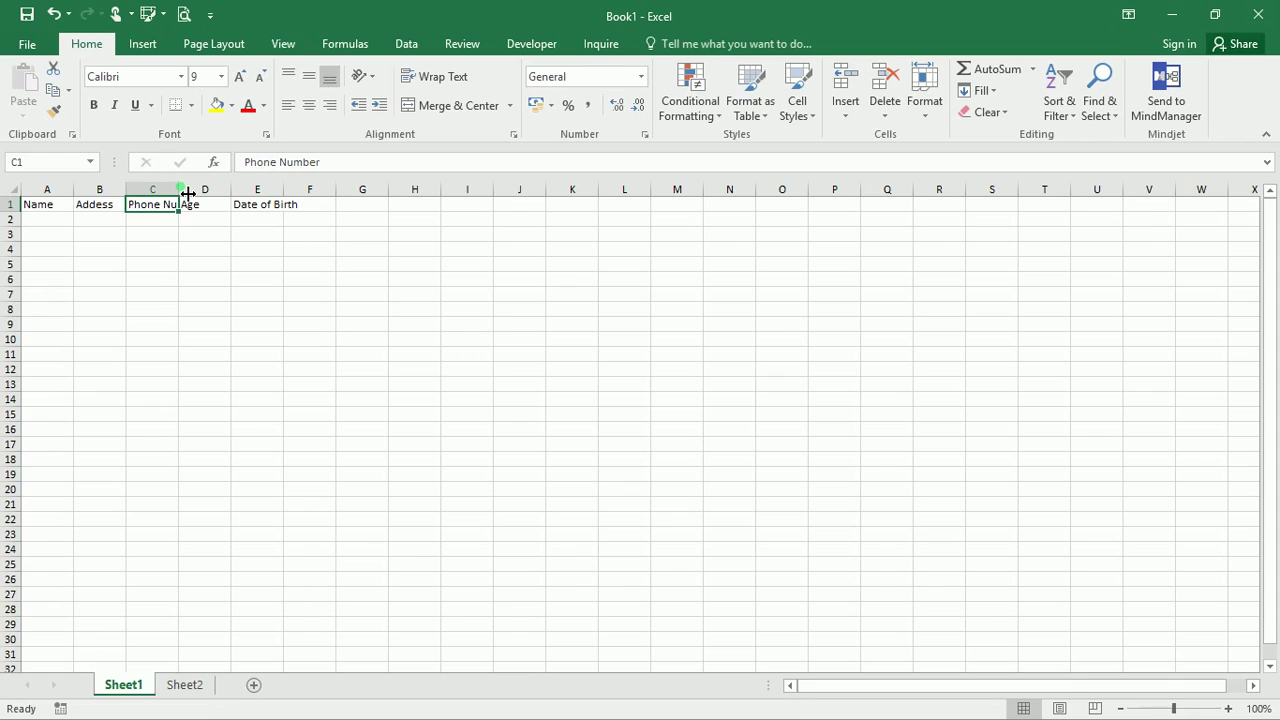
AutoFit columns C and E so the Phone Number and Date of Birth headings show
left_click_drag(184, 194, 216, 194)
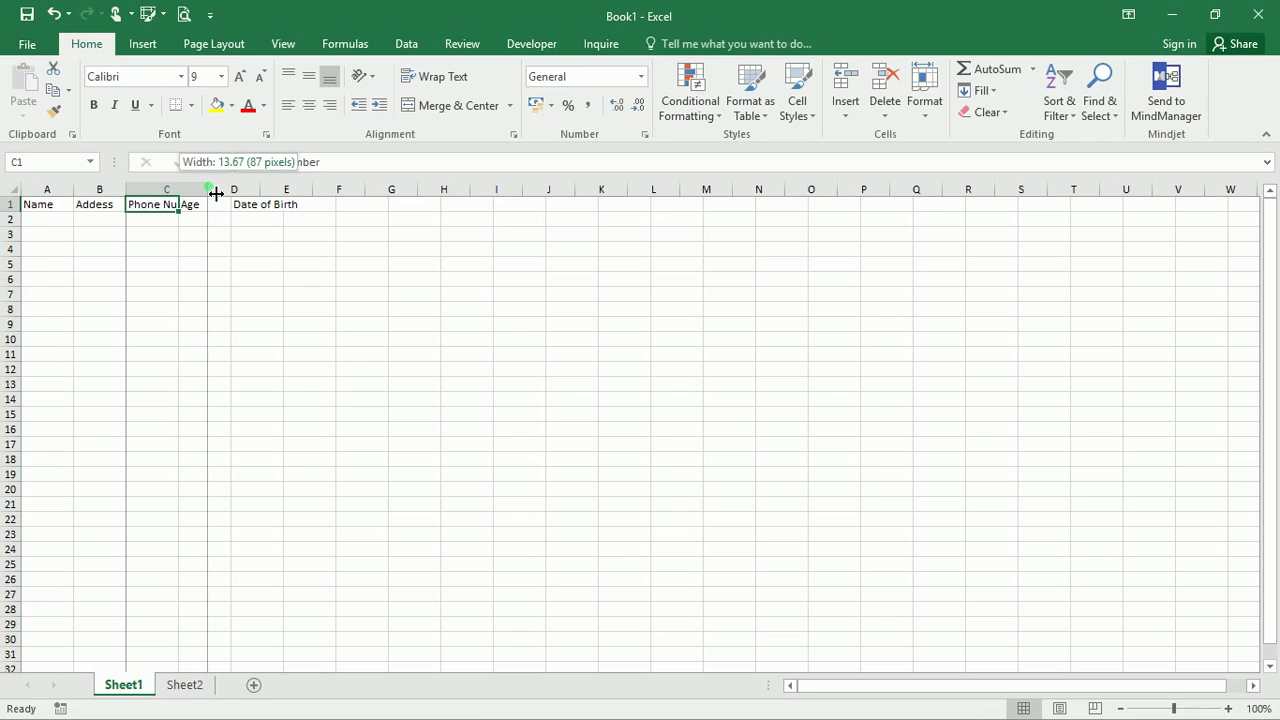
left_click_drag(216, 194, 187, 197)
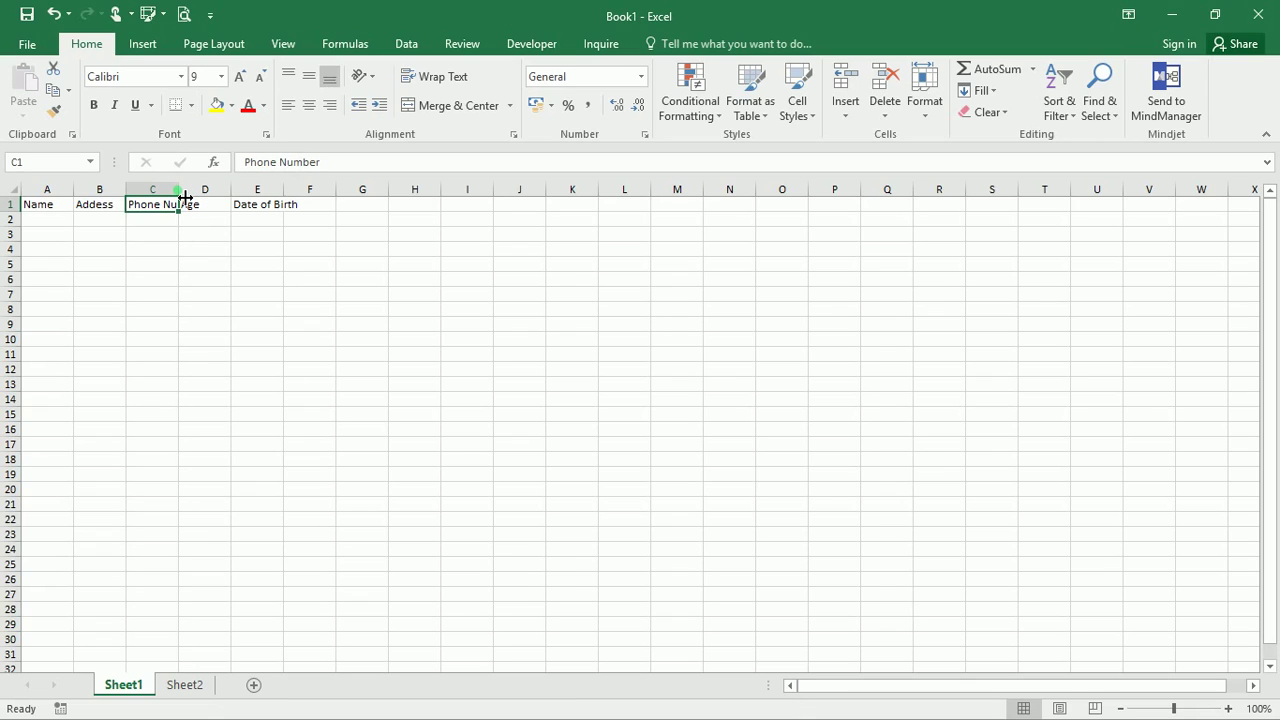
double_click(185, 197)
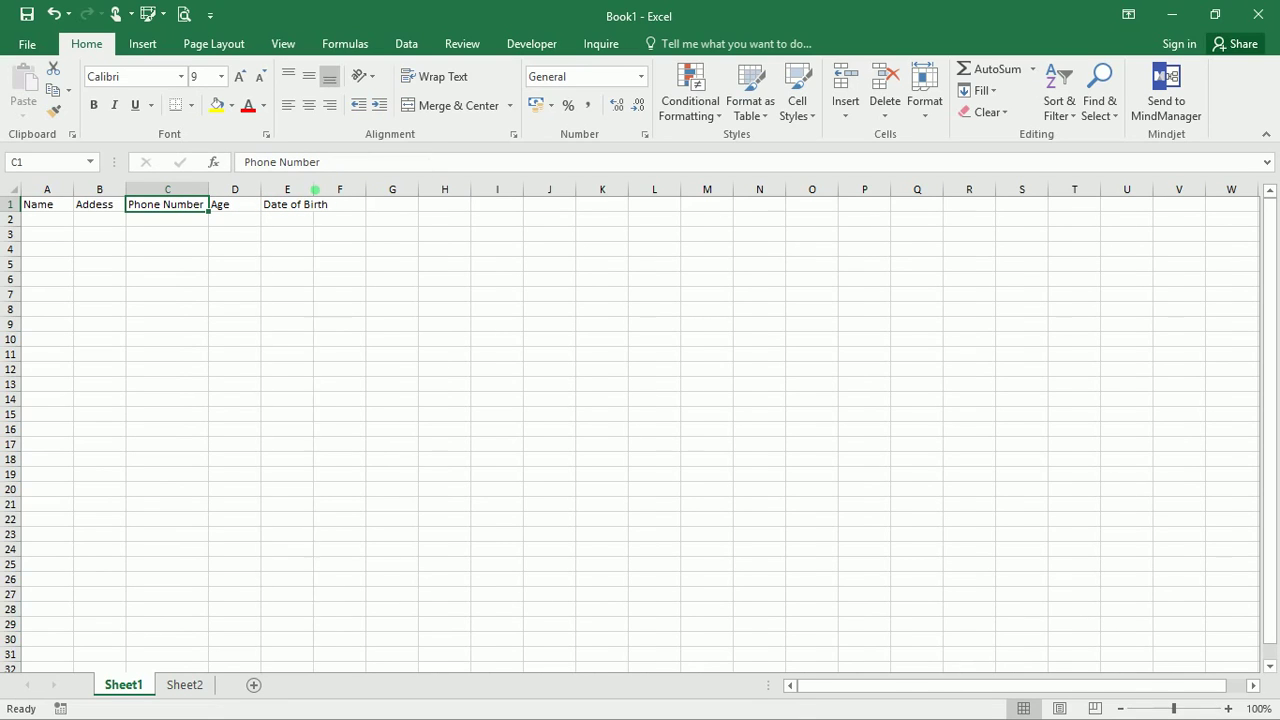
double_click(314, 190)
Select columns A through E in turn, then select cell A2
left_click(59, 200)
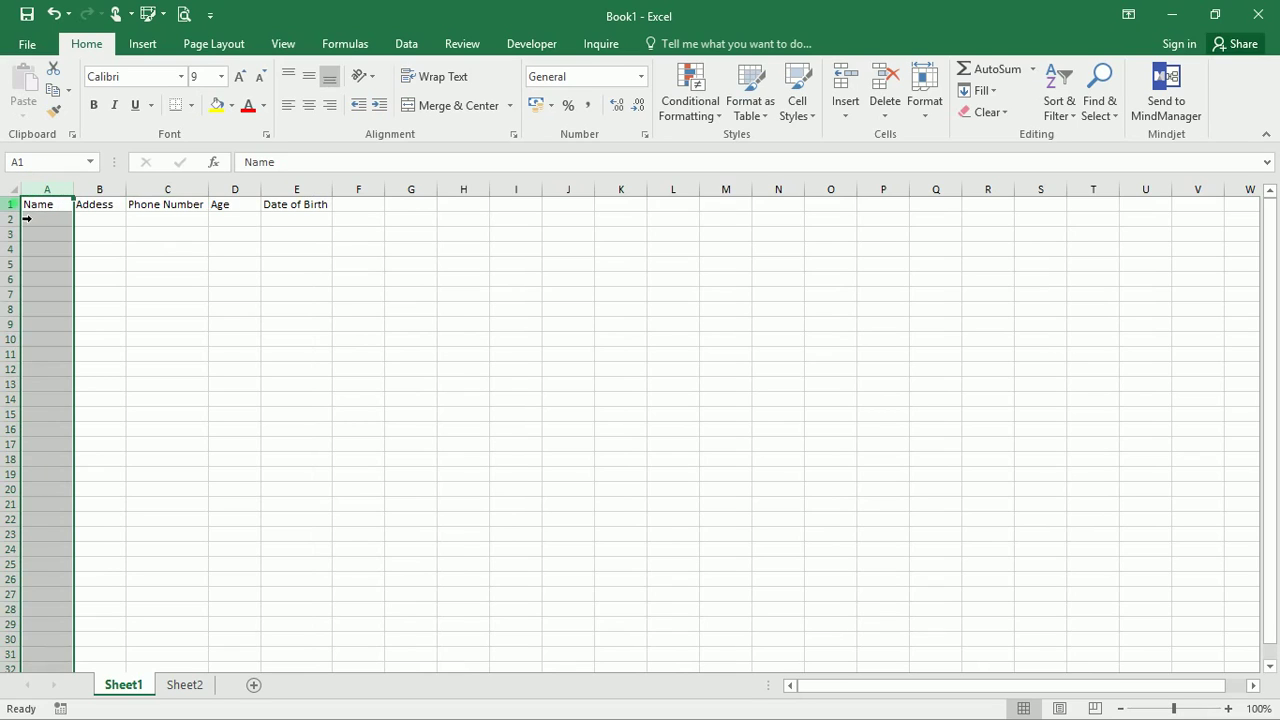
left_click(98, 189)
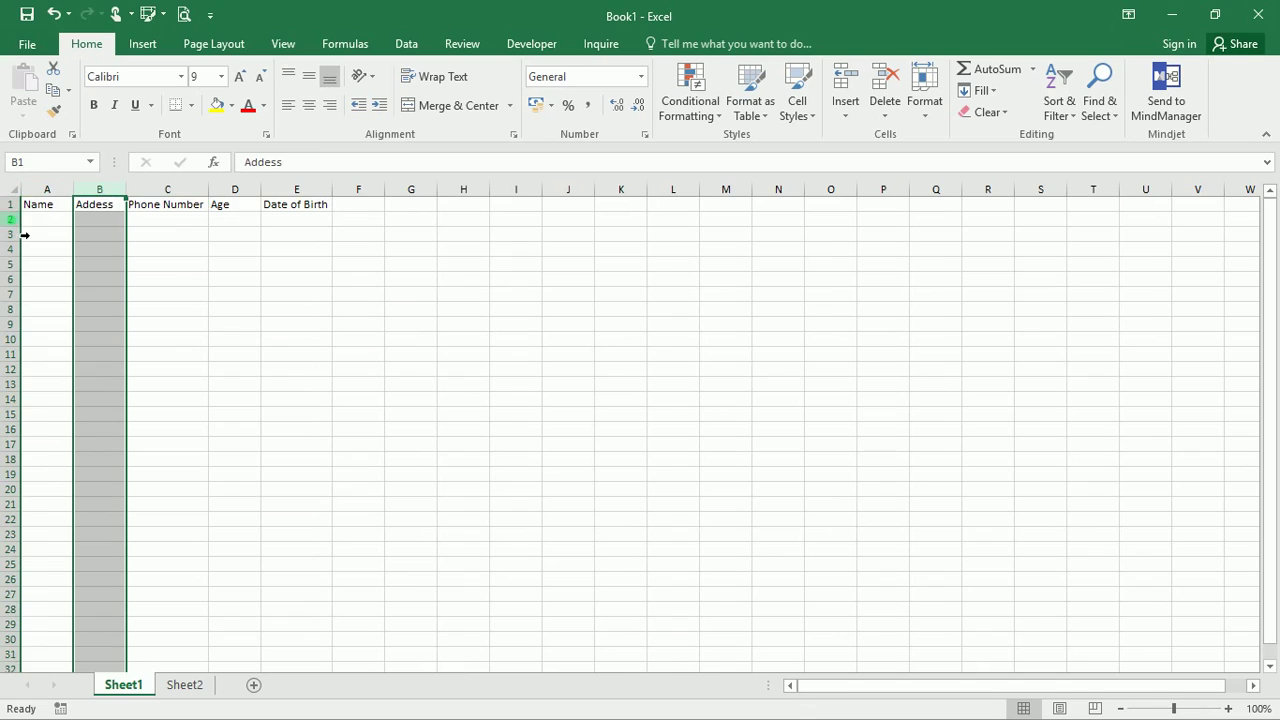
left_click(160, 189)
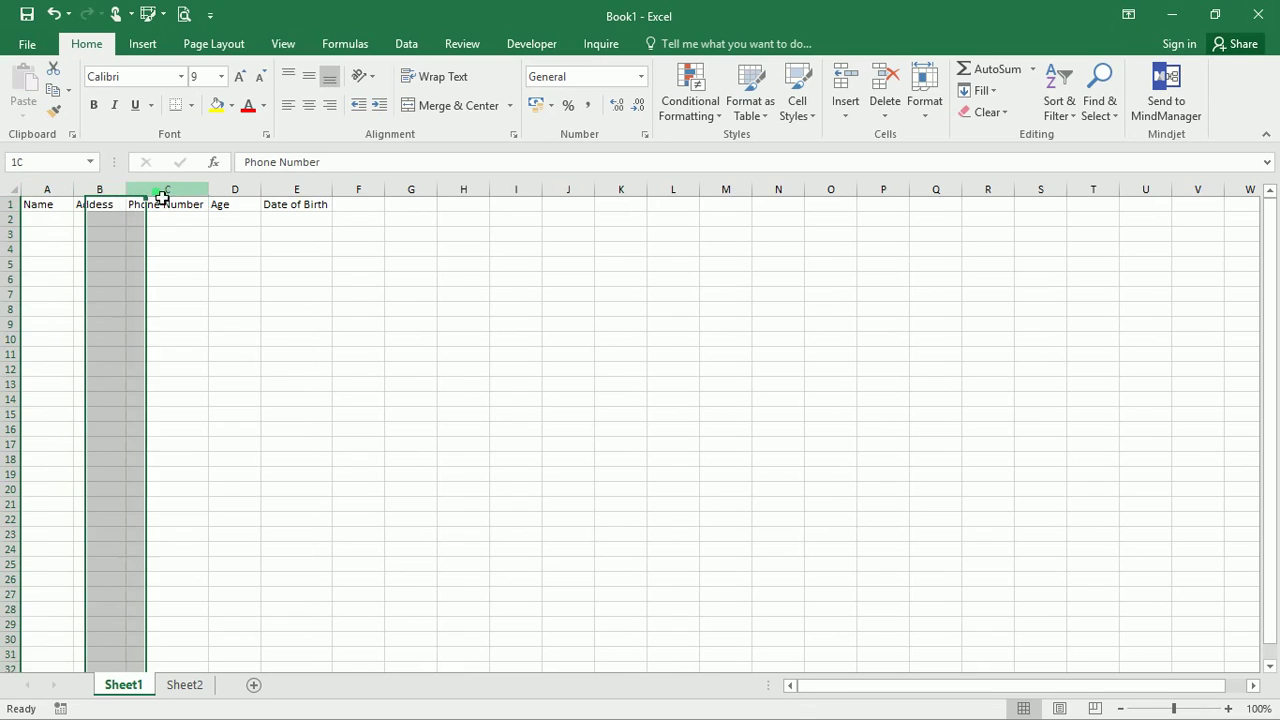
left_click(240, 190)
left_click(296, 189)
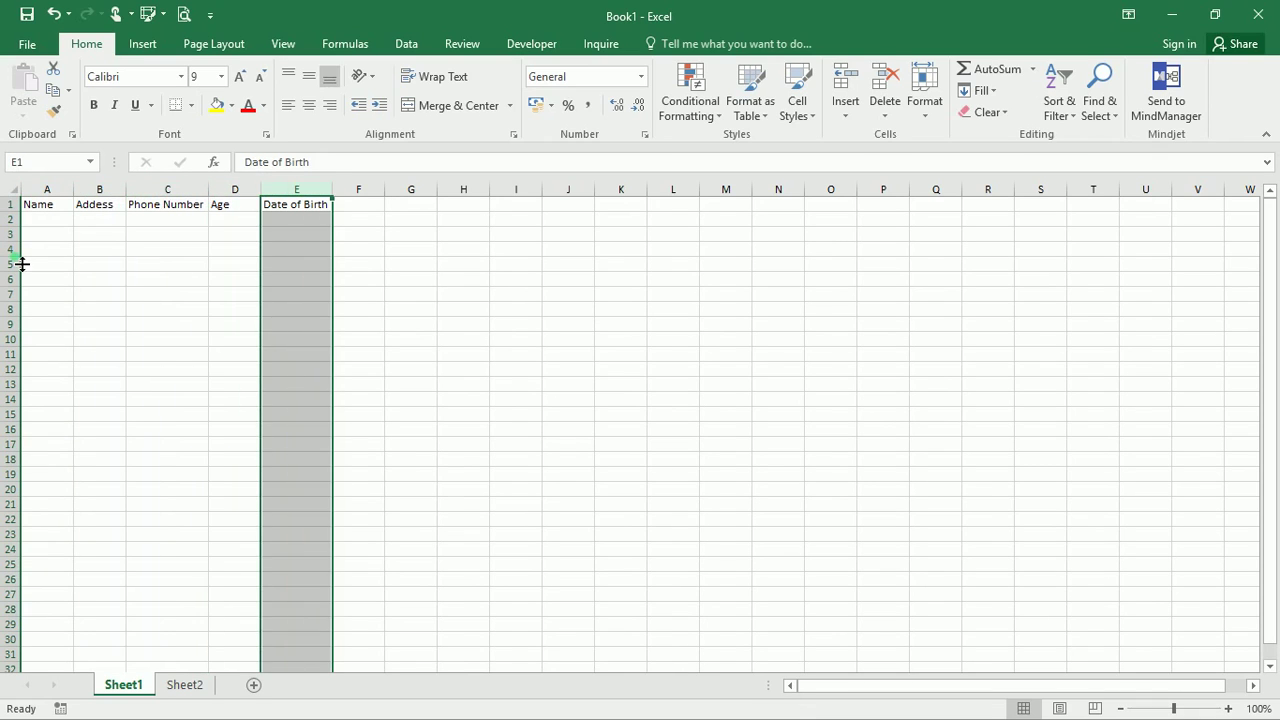
left_click(40, 222)
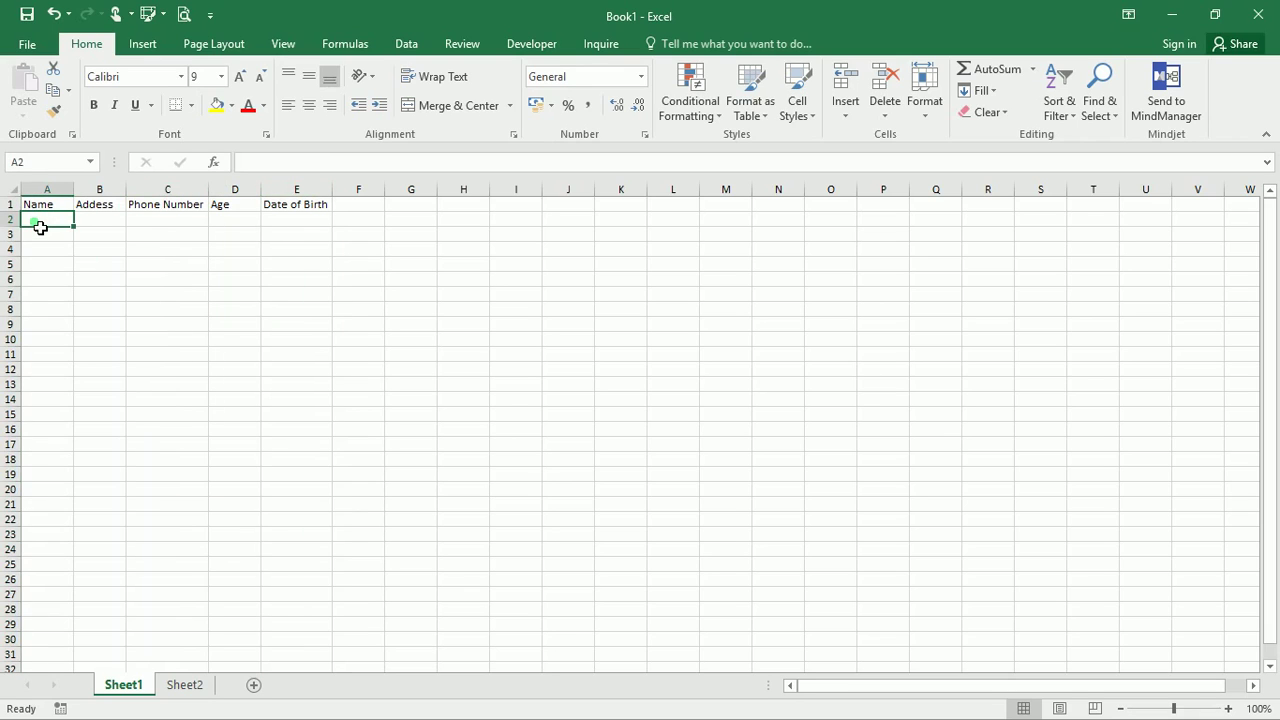
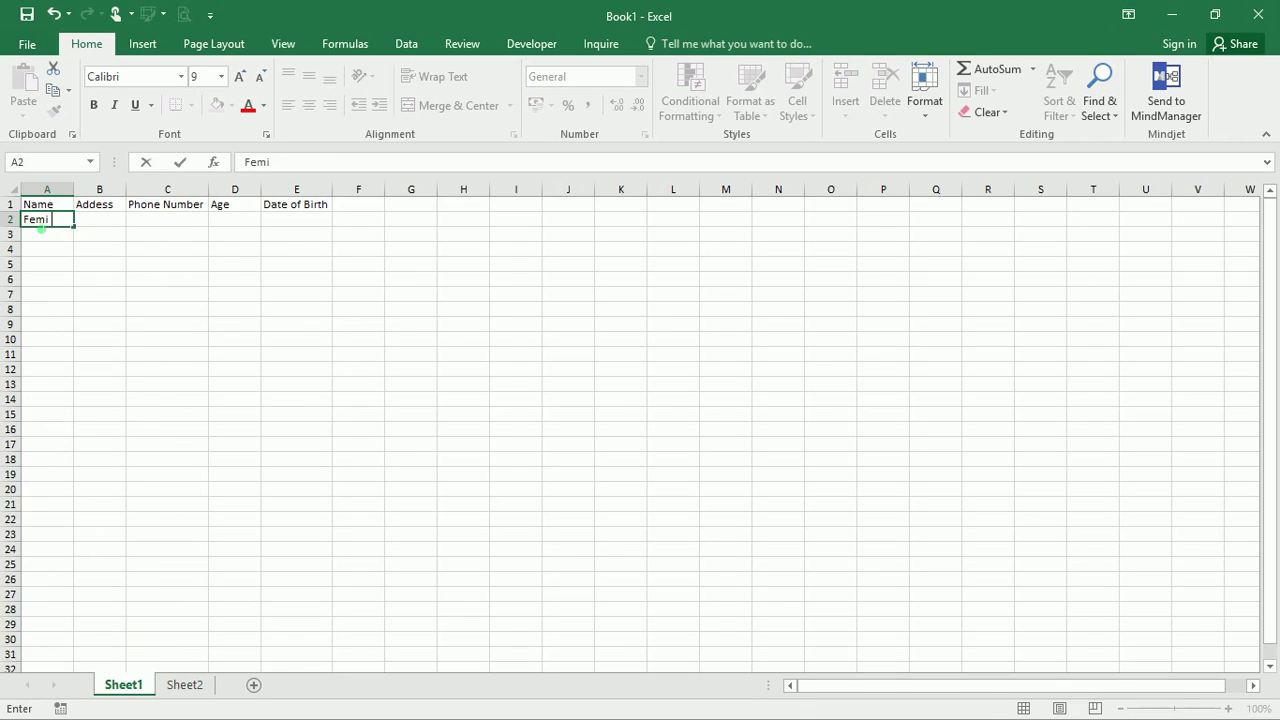
Enter the first two people's names in A2 and A3, correcting the surname in A3
left_click(50, 237)
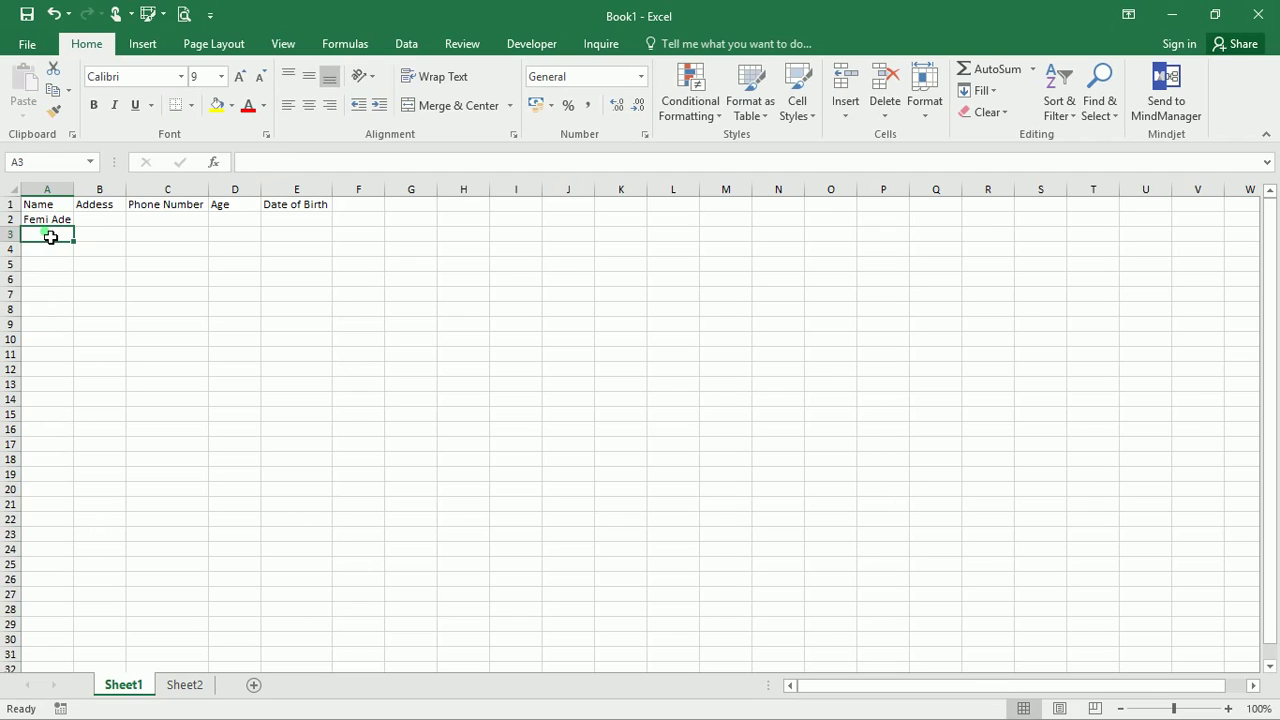
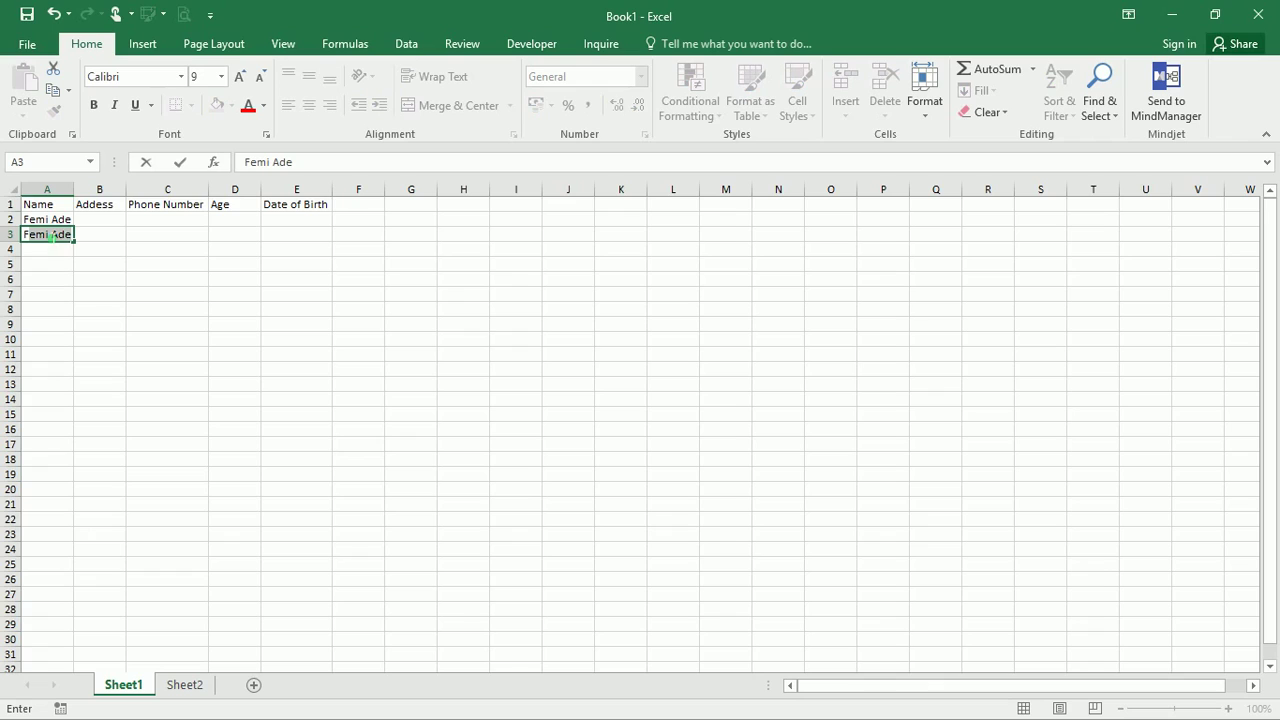
key("Tab")
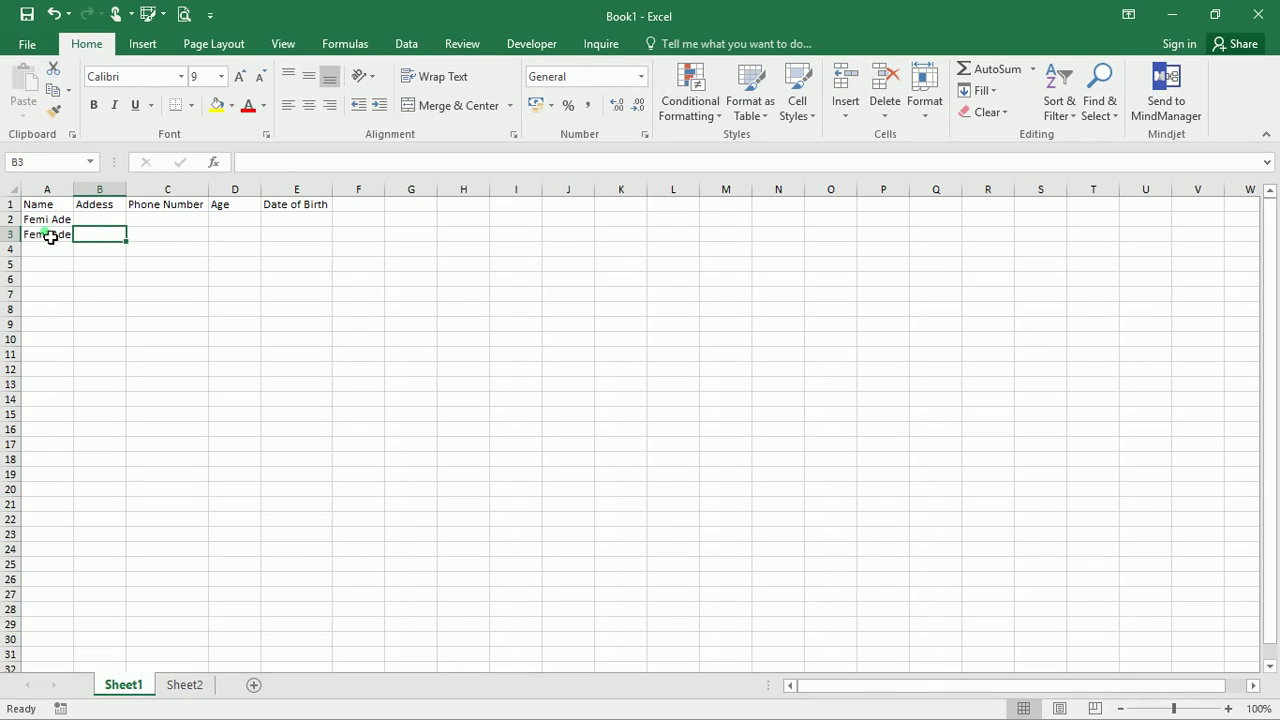
left_click(50, 238)
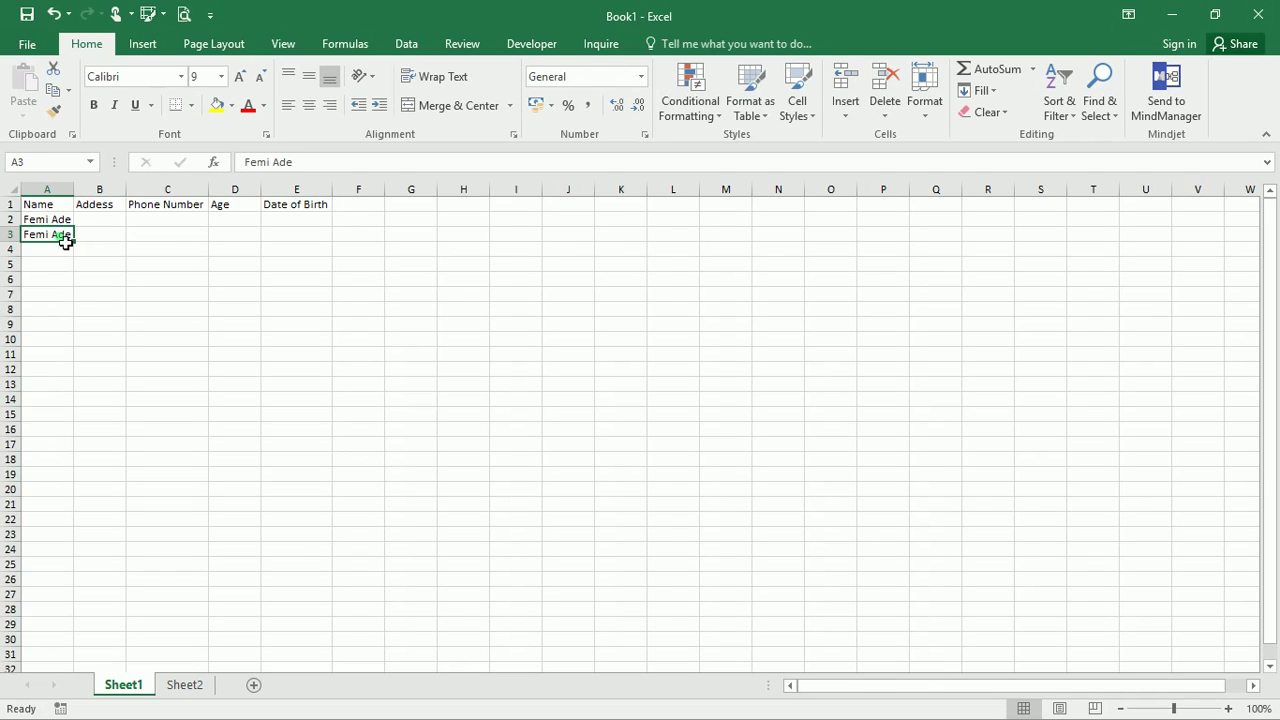
double_click(65, 241)
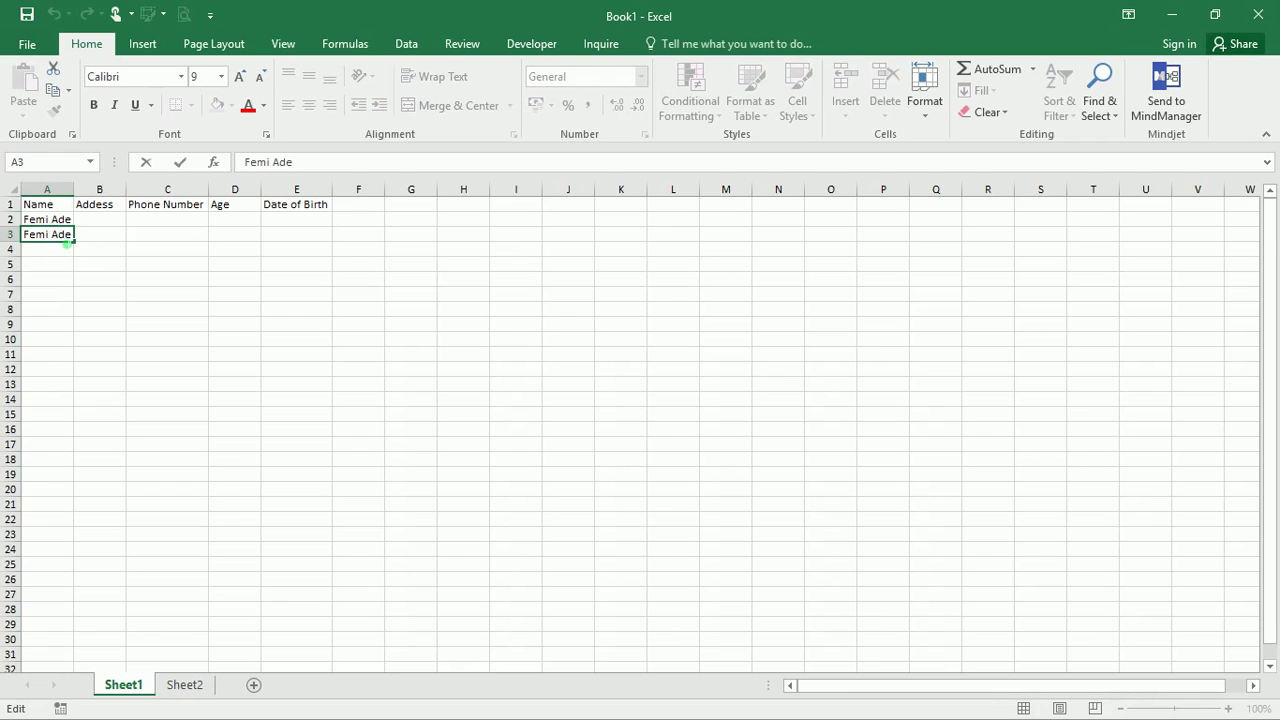
key("Right")
key("Right")
key("BackSpace")
key("BackSpace")
key("BackSpace")
key("BackSpace")
type("Bode")
key("Return")
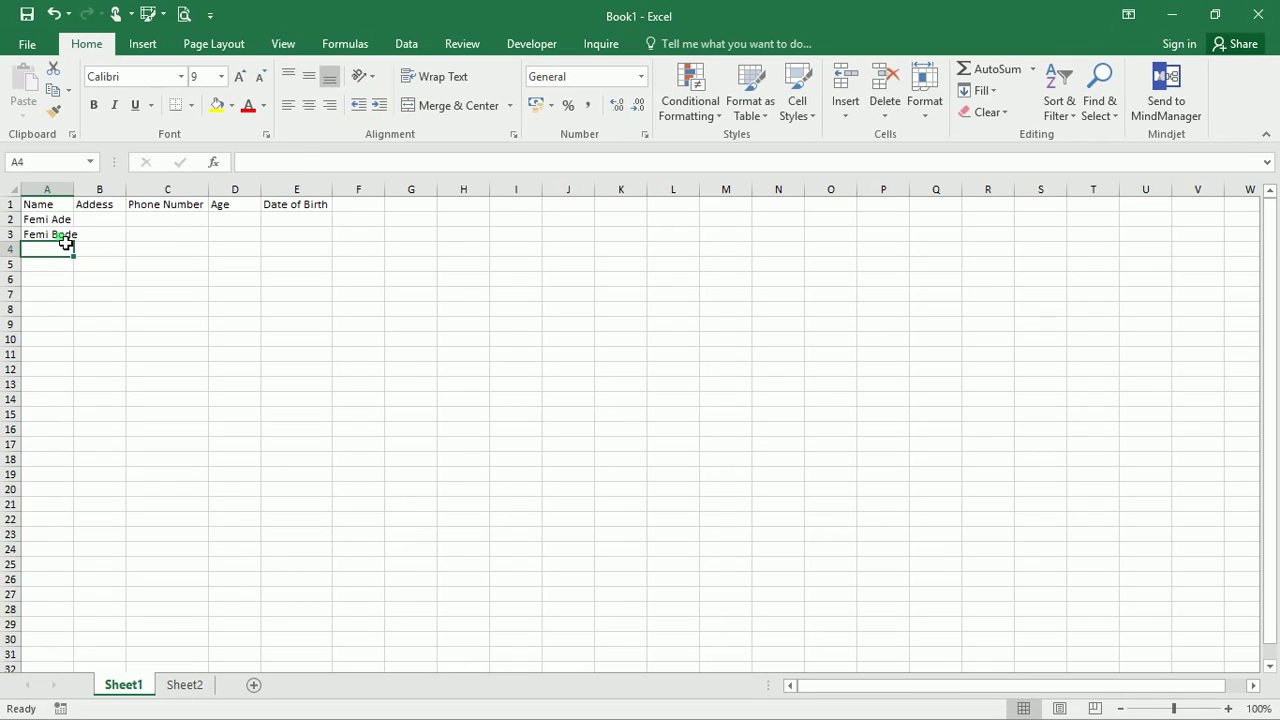
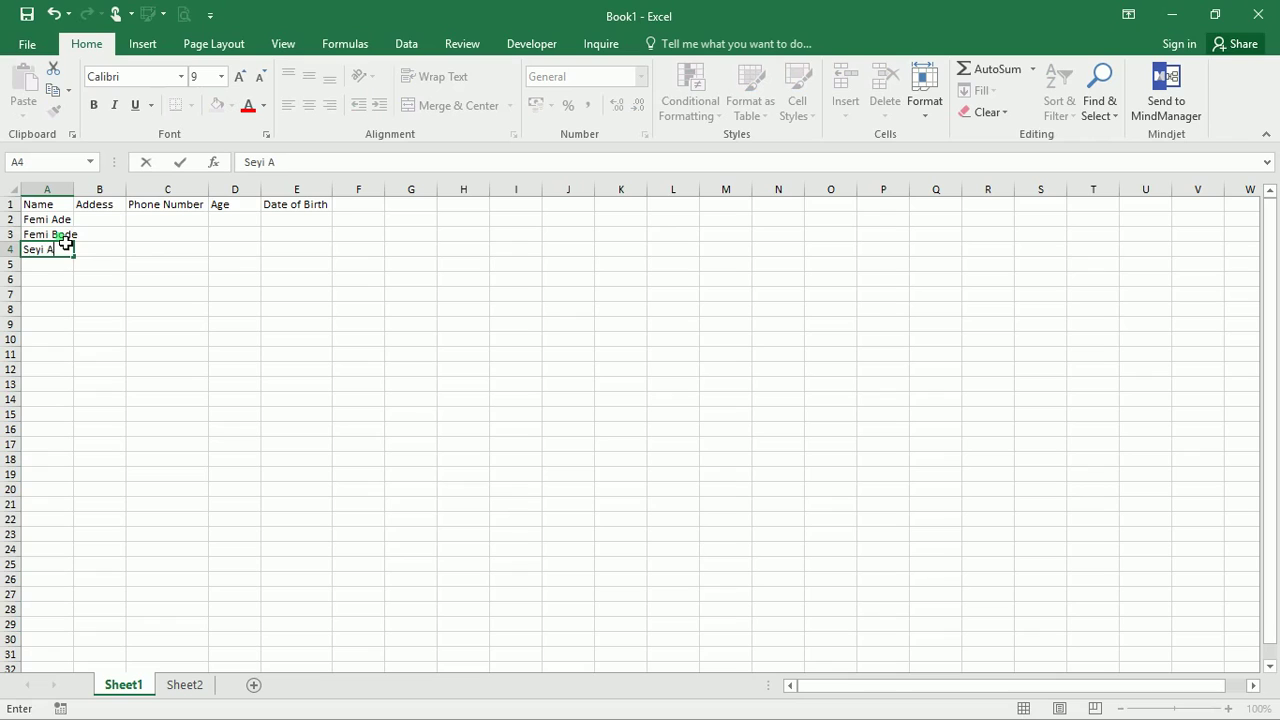
Enter the remaining three people's names in A4, A5 and A6
key("Return")
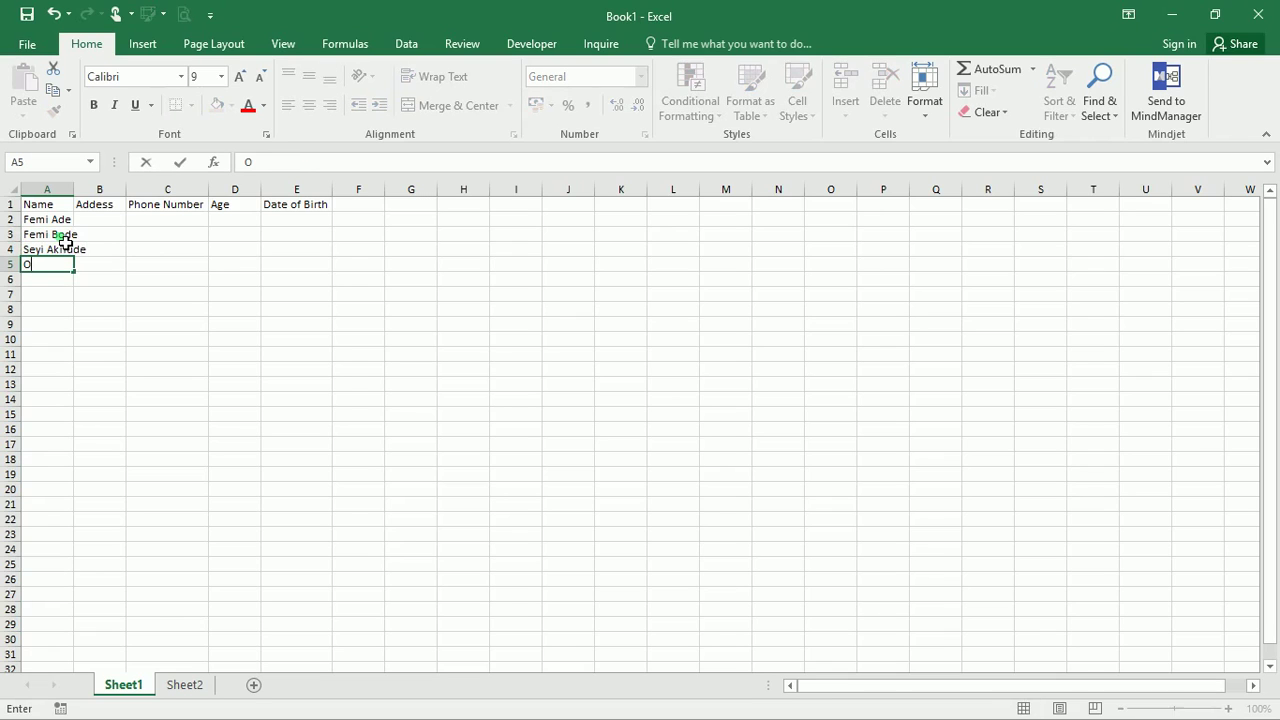
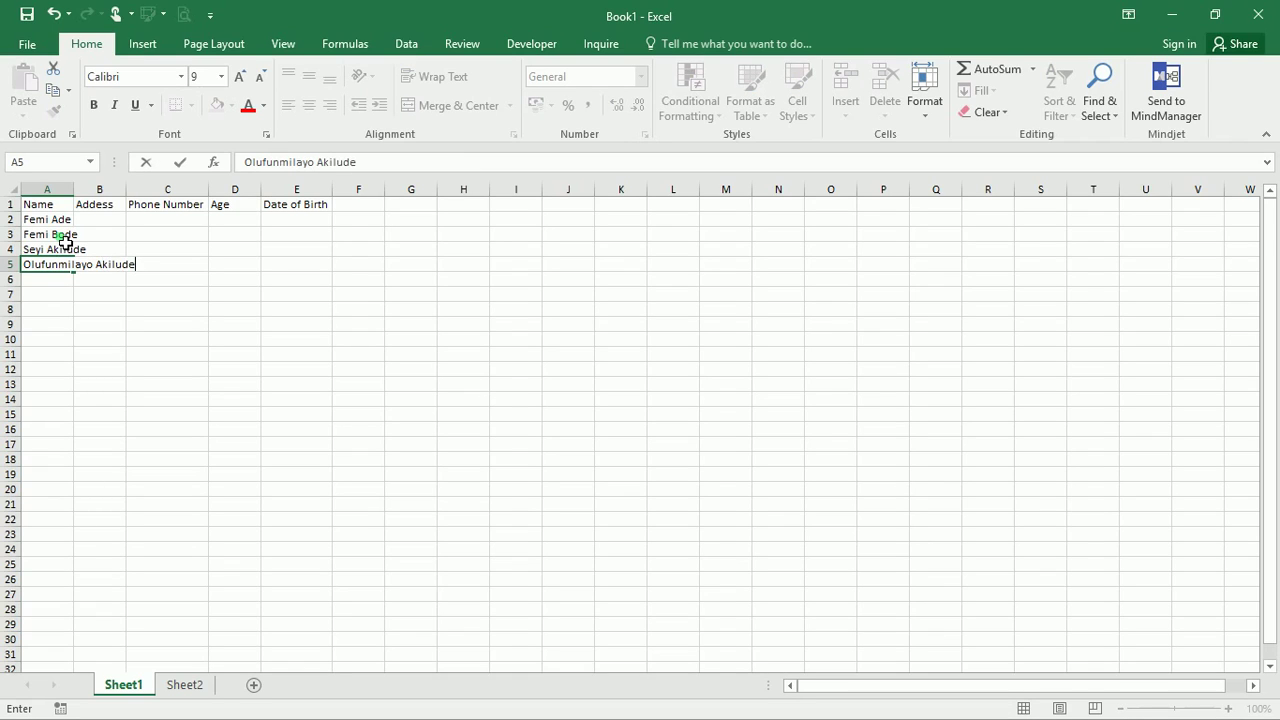
key("Return")
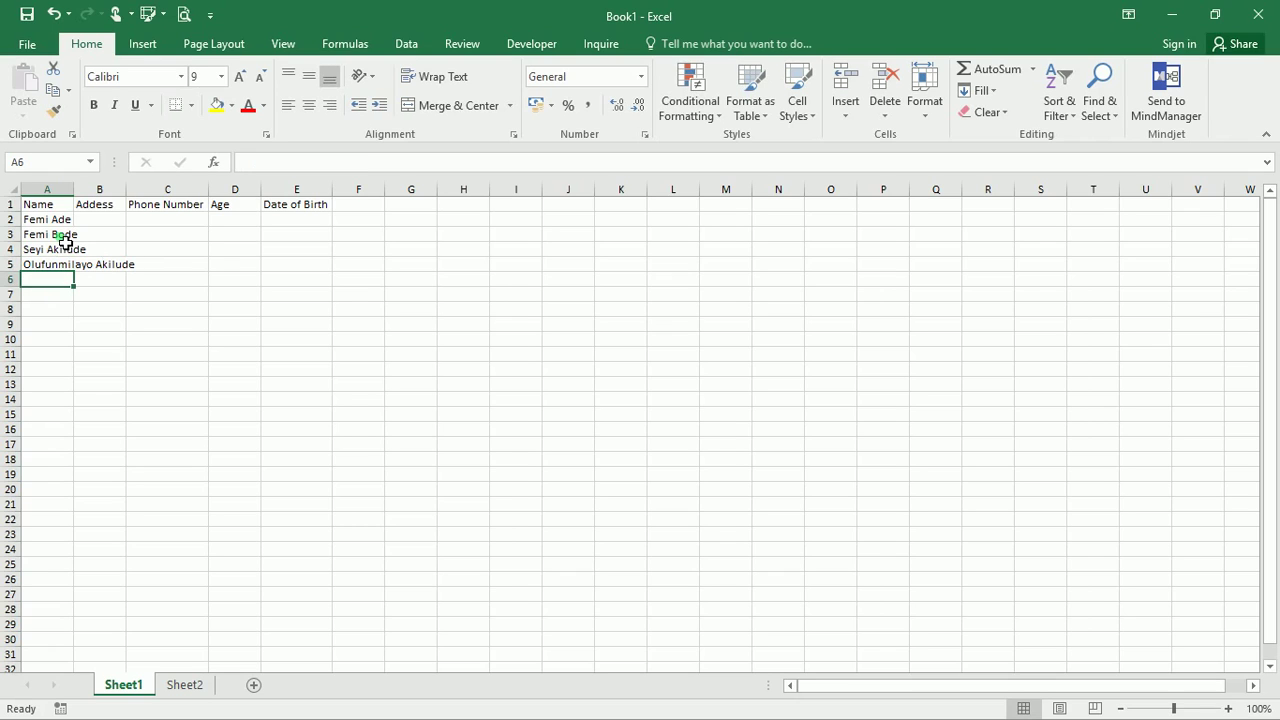
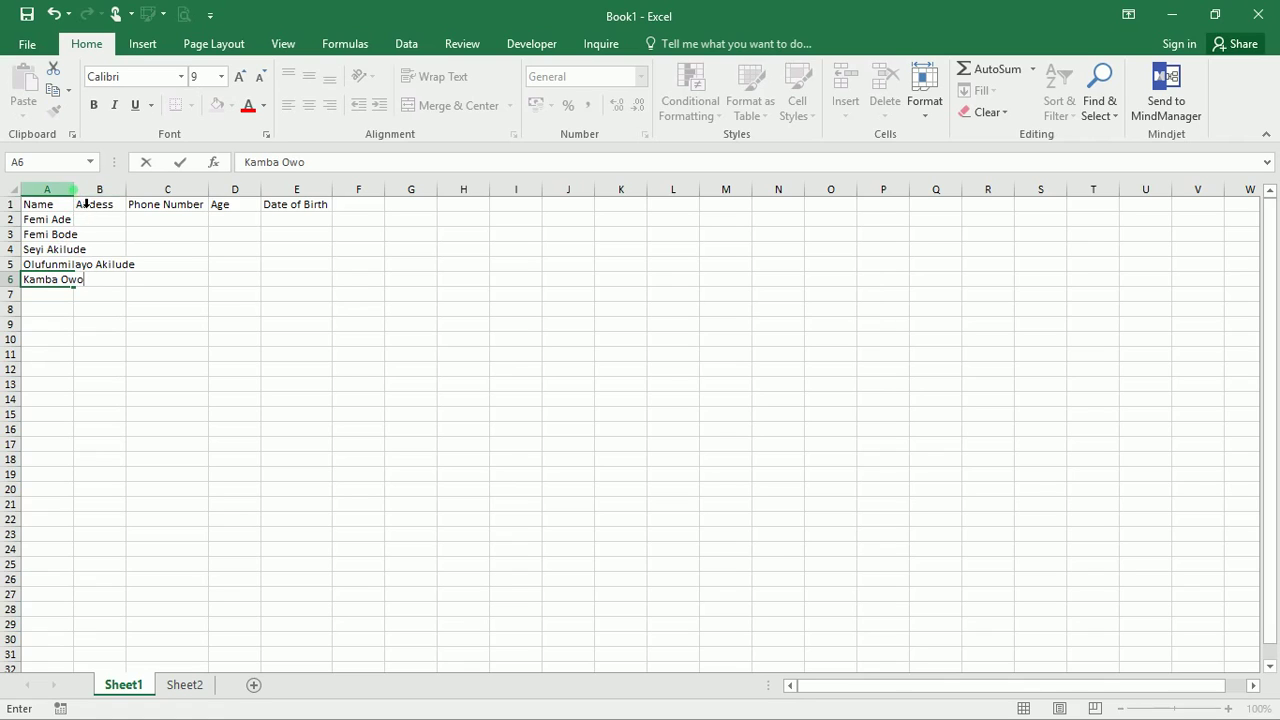
AutoFit column A, then enter the first person's street address in B2, fixing typos
left_click(76, 188)
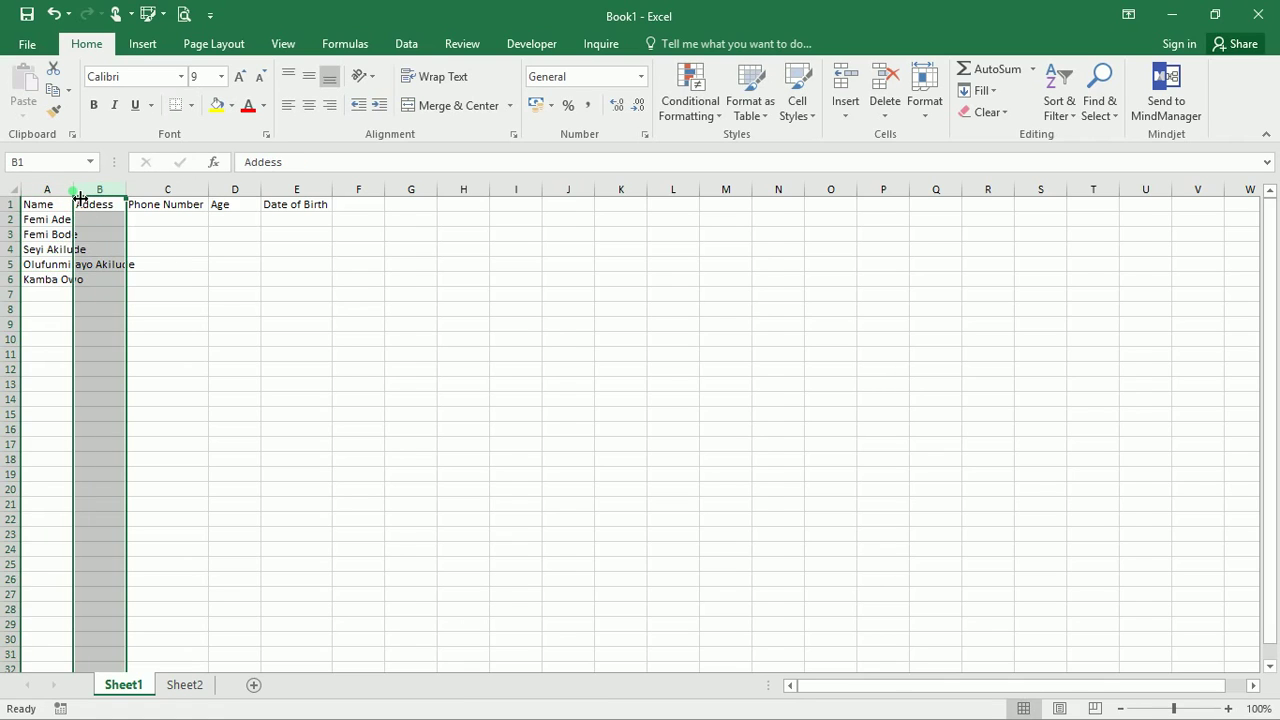
double_click(80, 196)
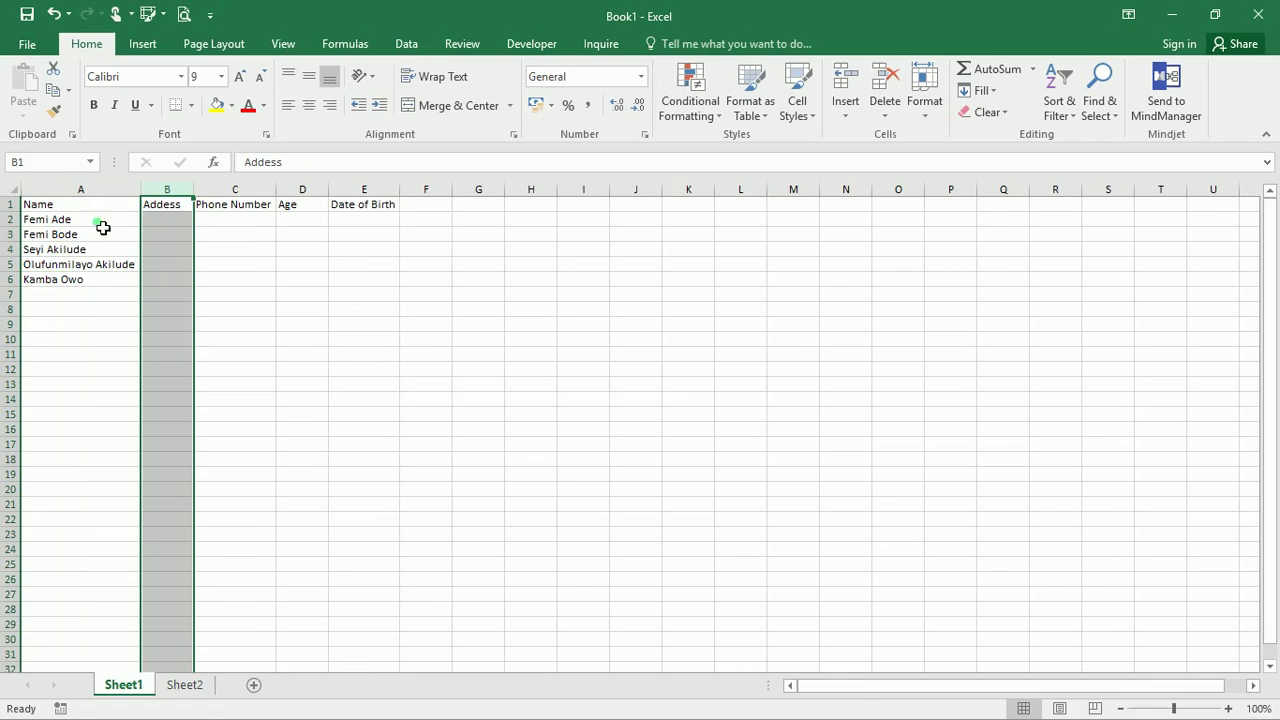
left_click(164, 216)
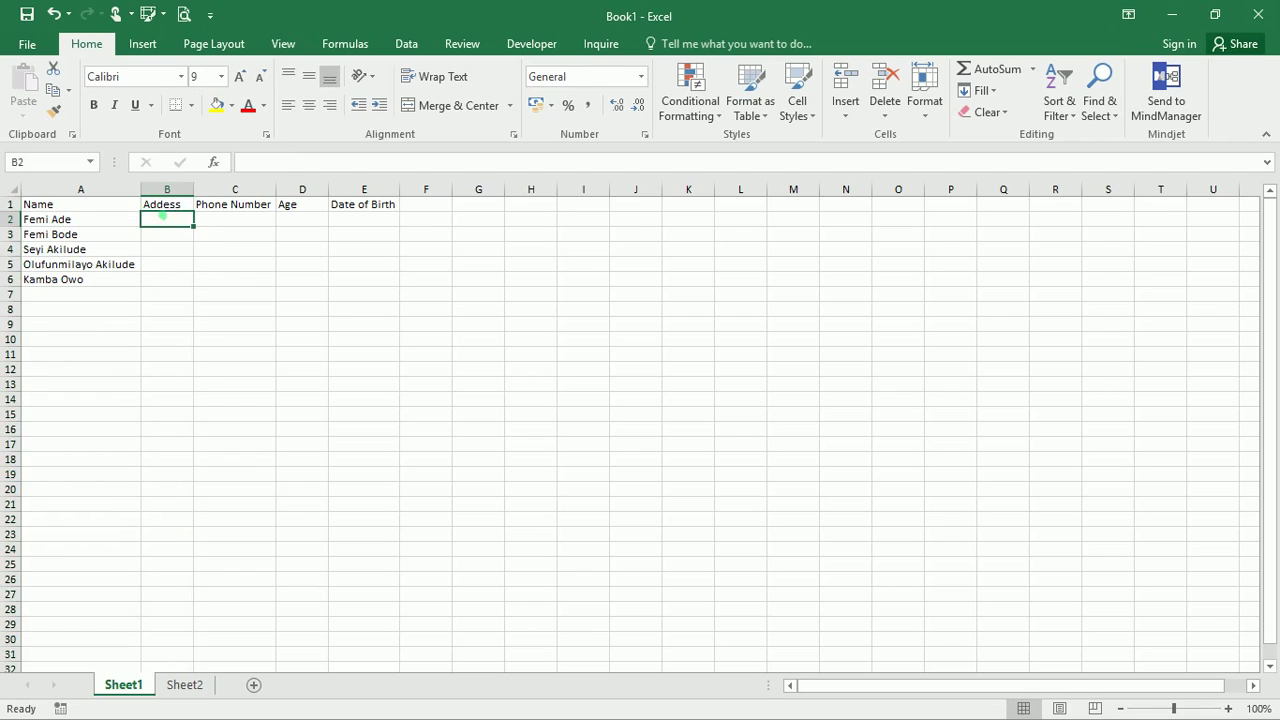
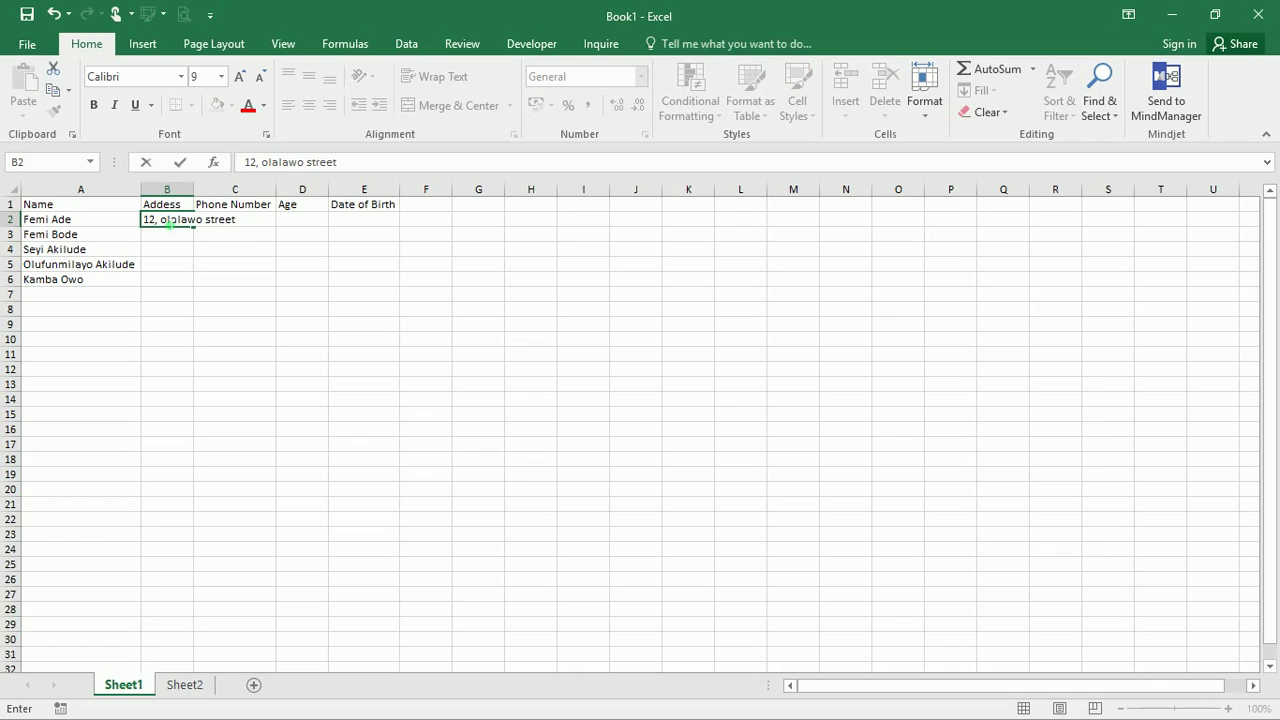
key("Return")
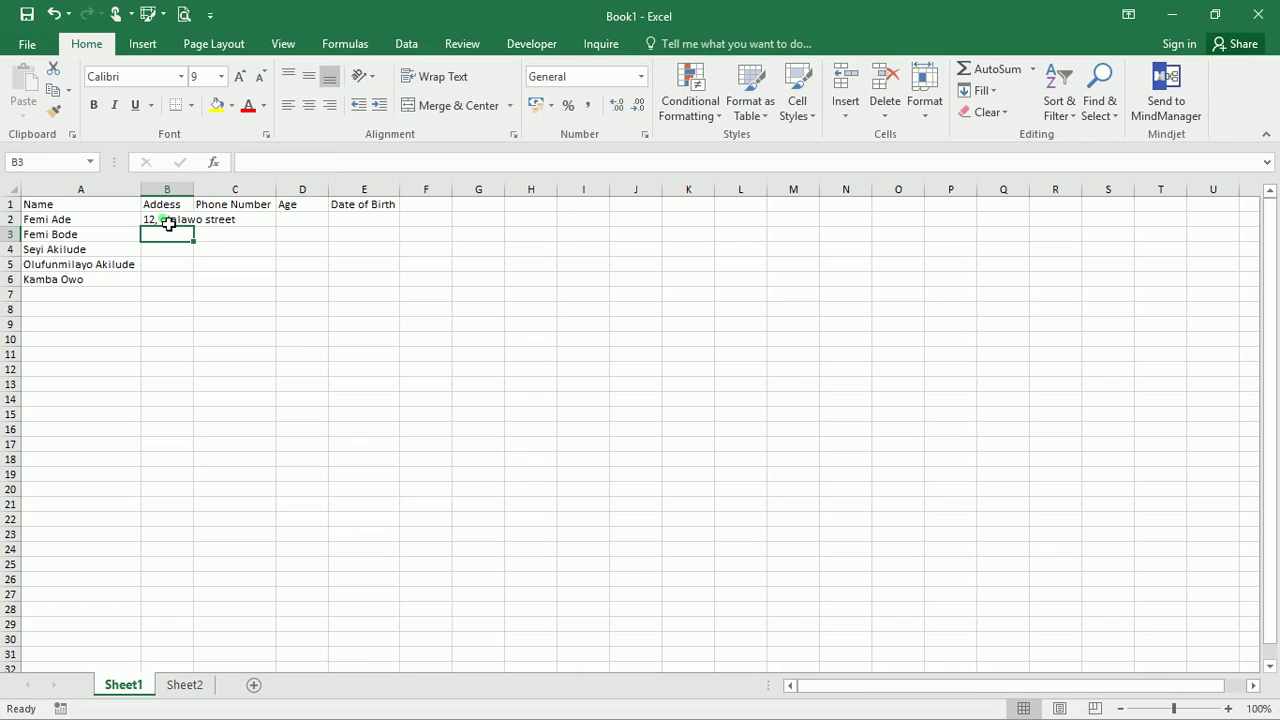
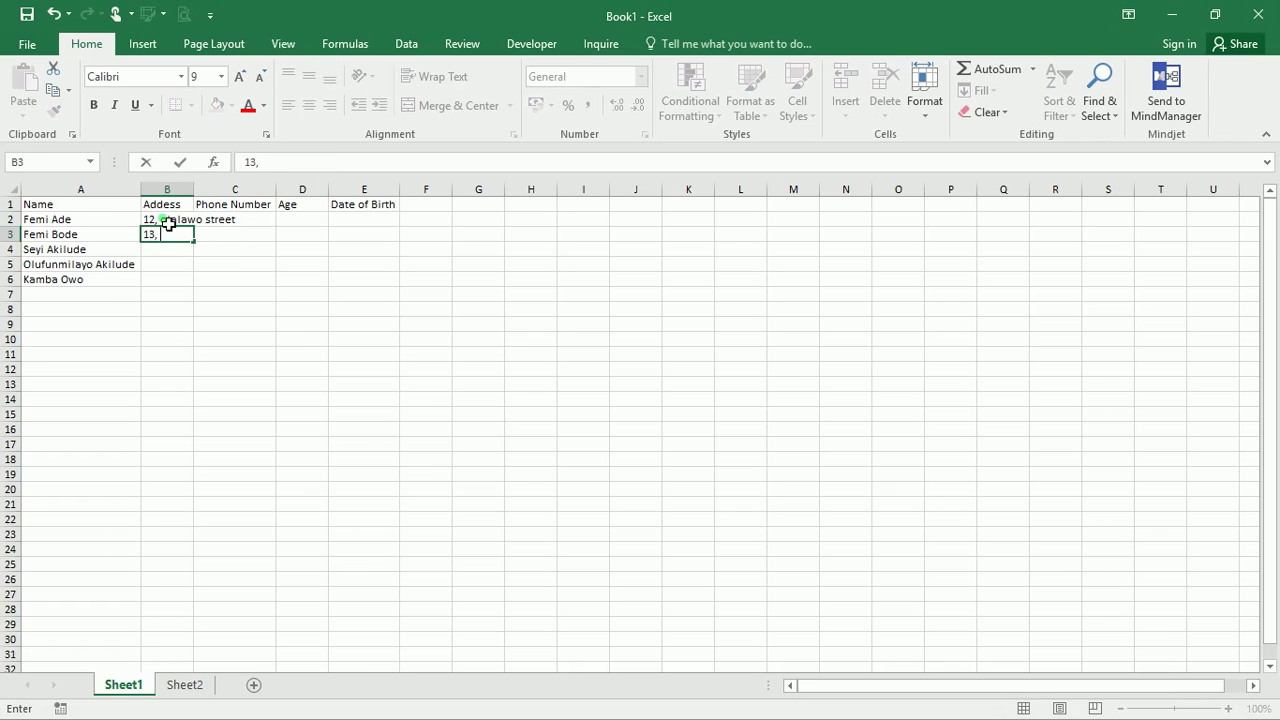
Enter the other four people's street addresses in B3 through B6
key("Return")
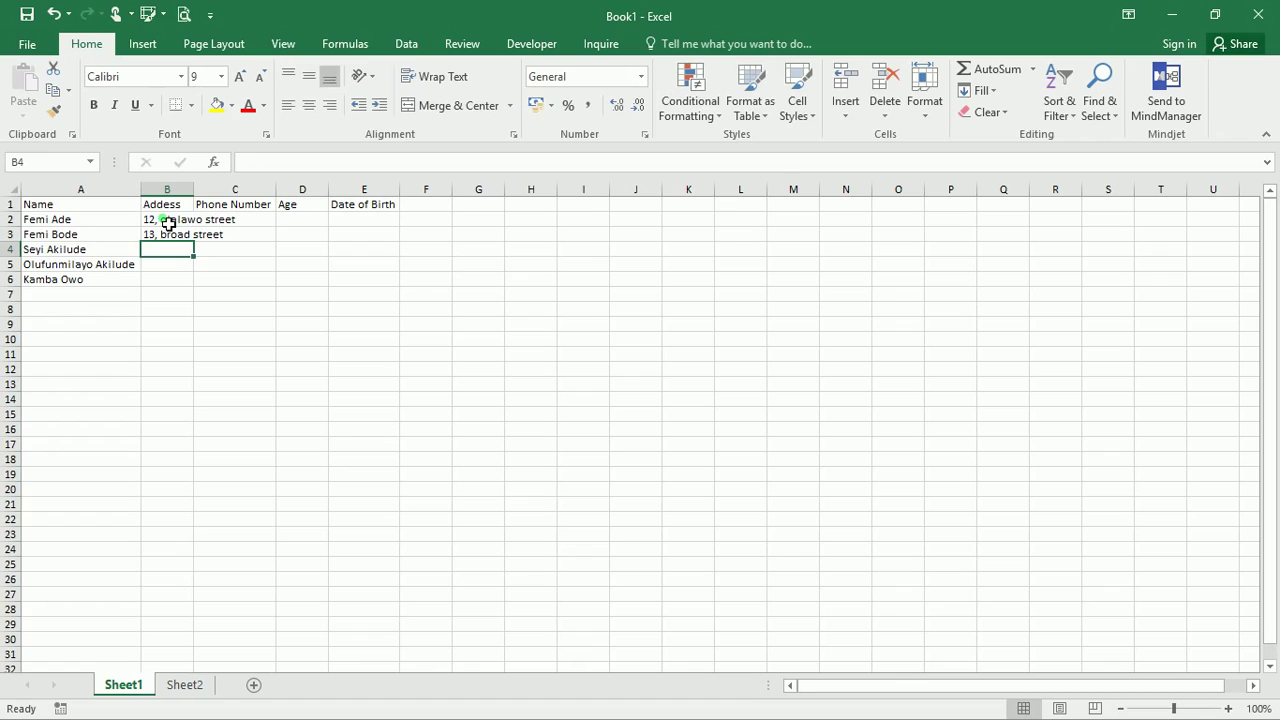
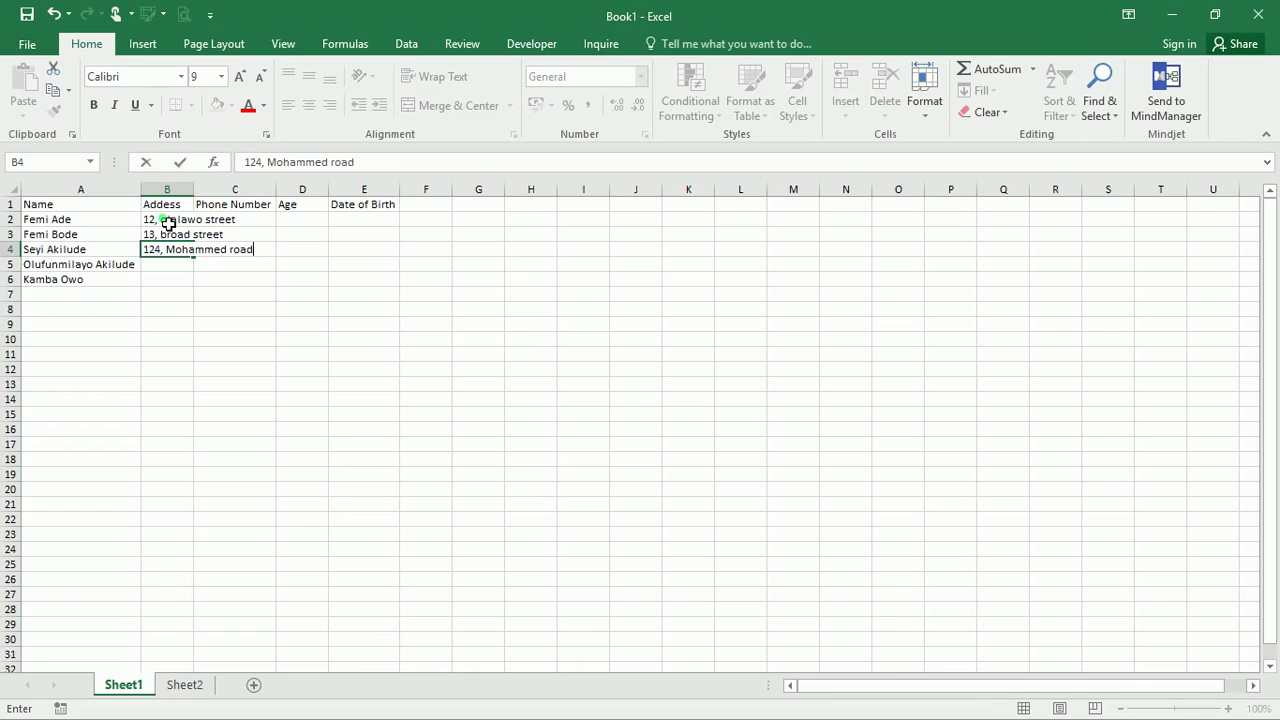
key("Return")
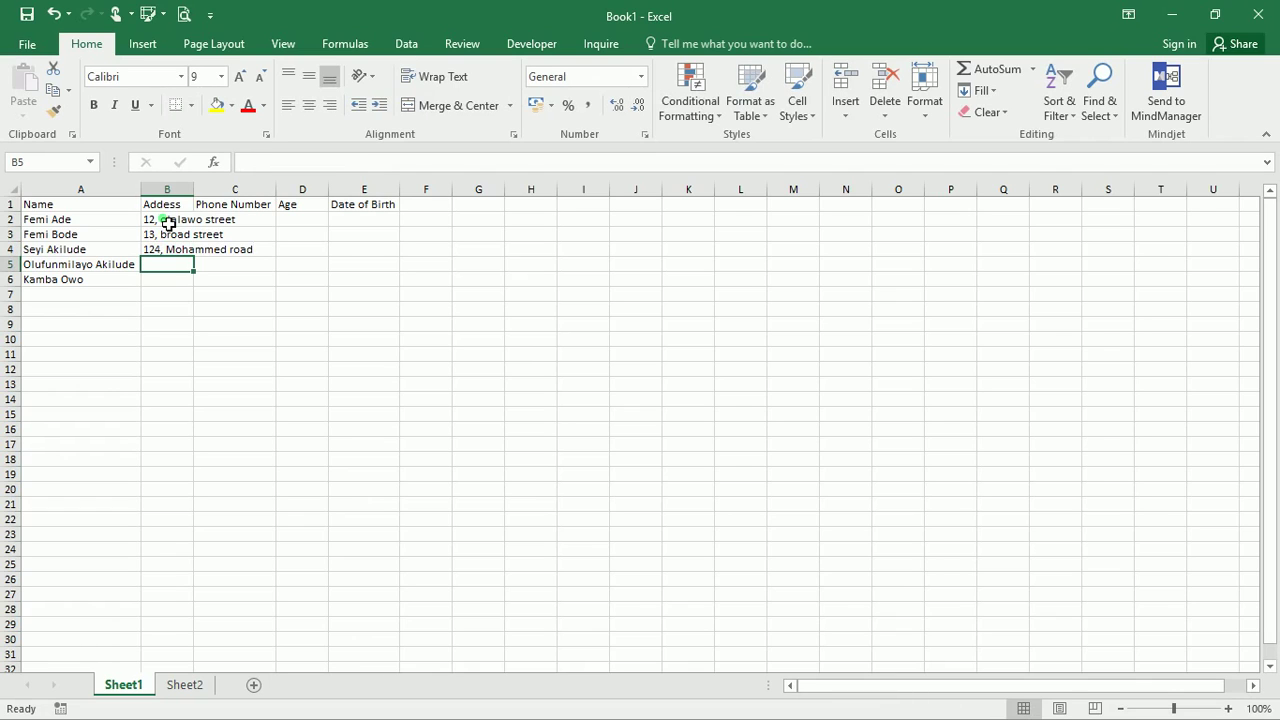
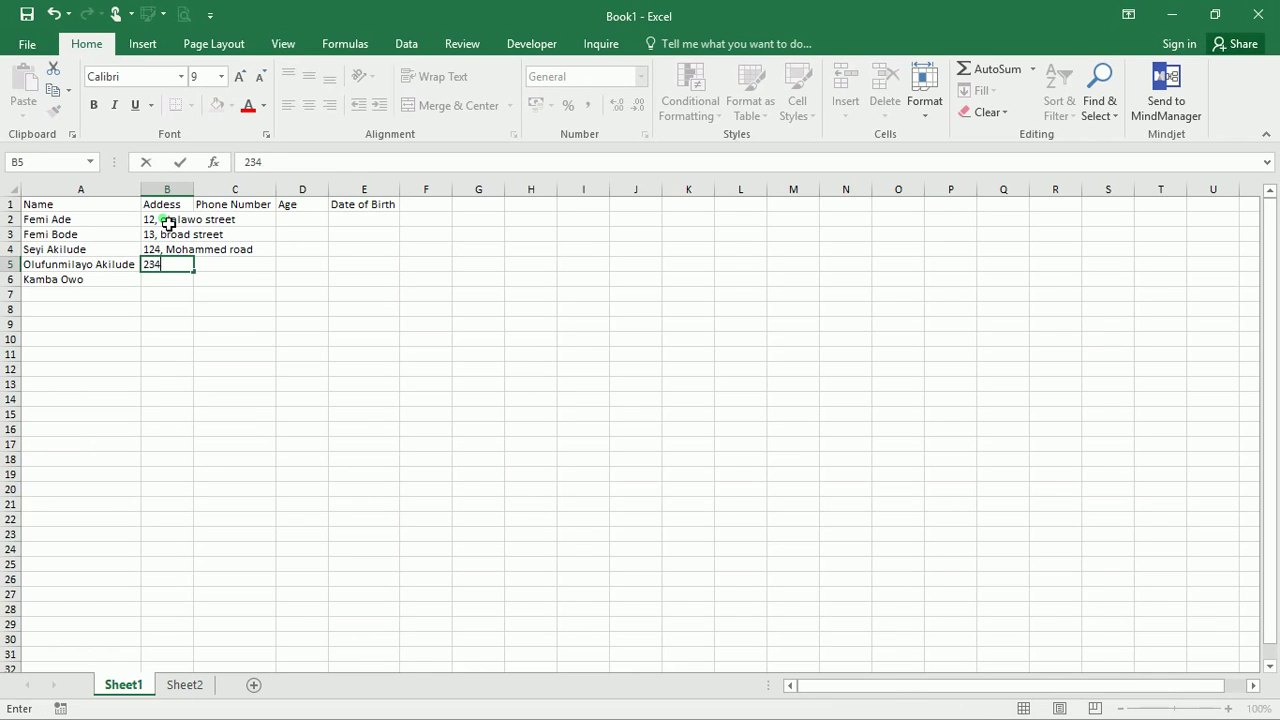
key("Return")
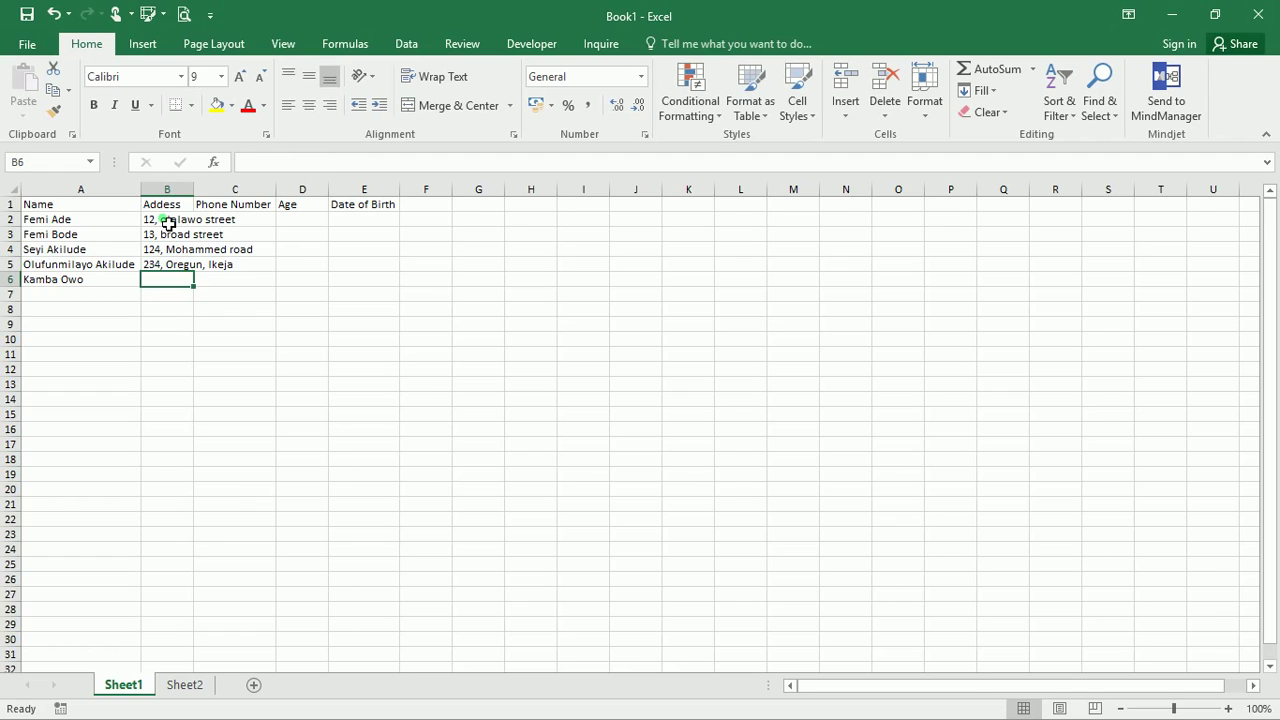
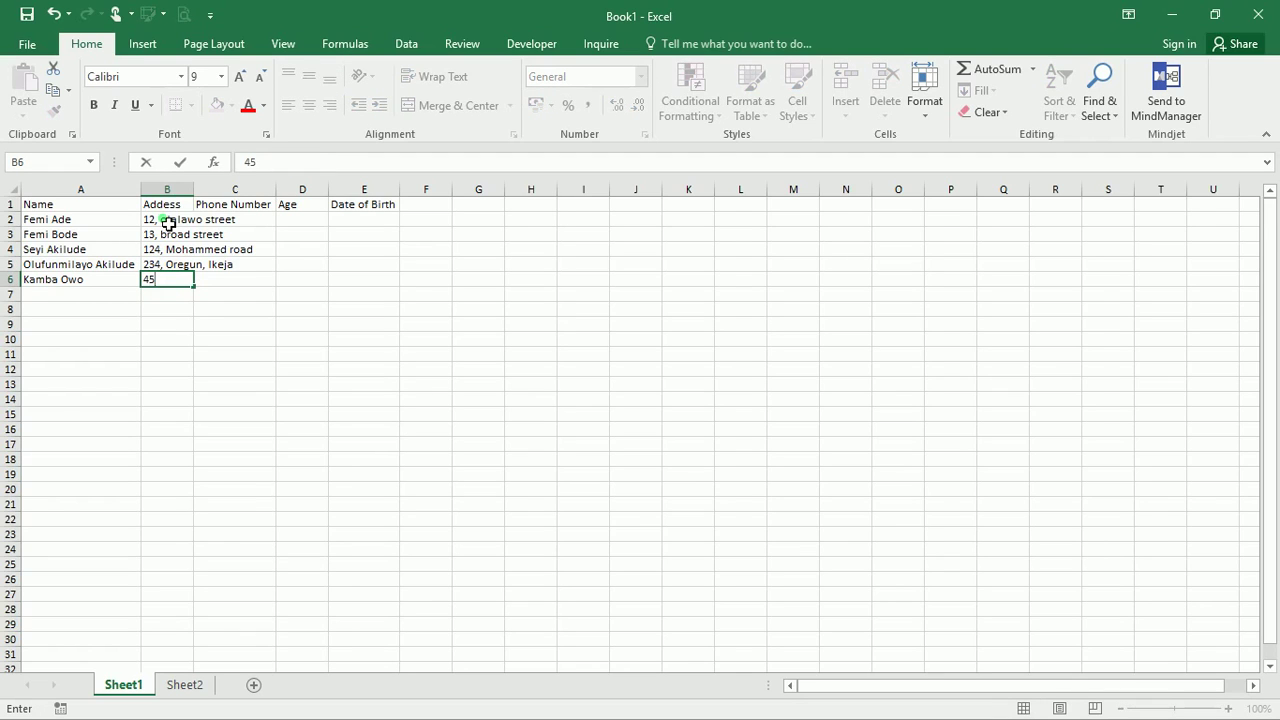
Commit the fifth address in B6 and AutoFit column B to the longest address
left_click(272, 338)
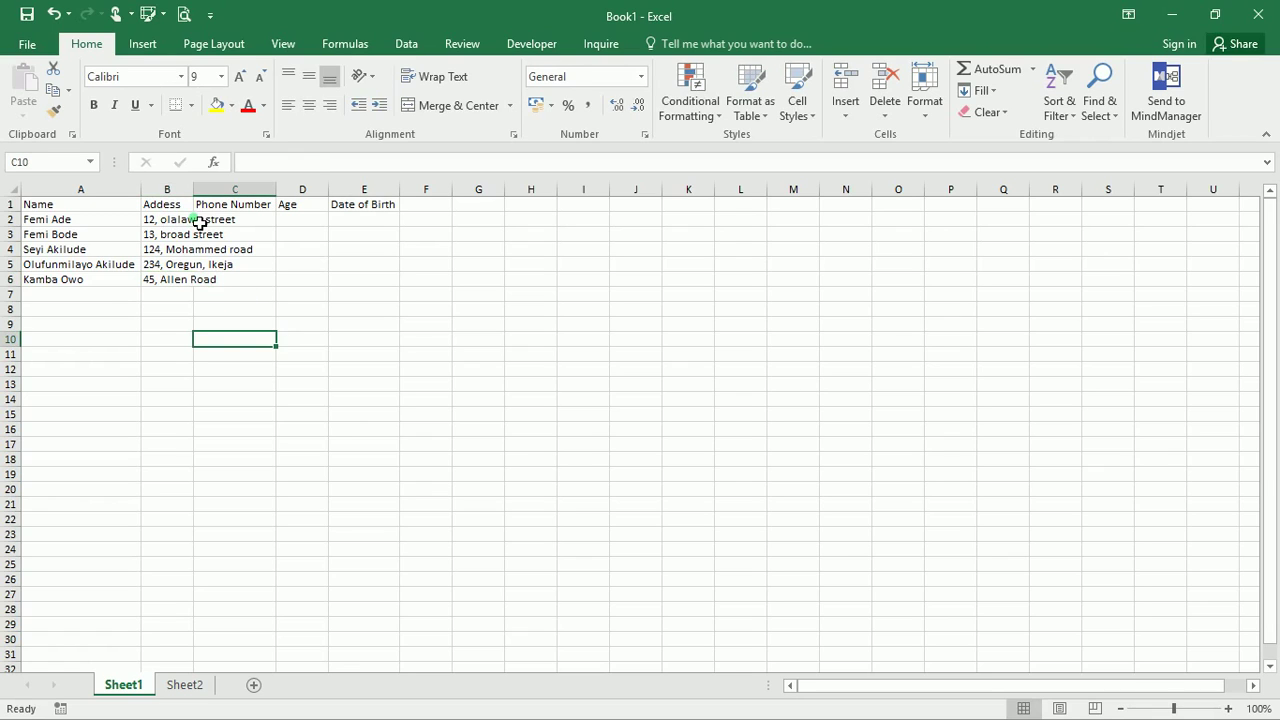
left_click(188, 222)
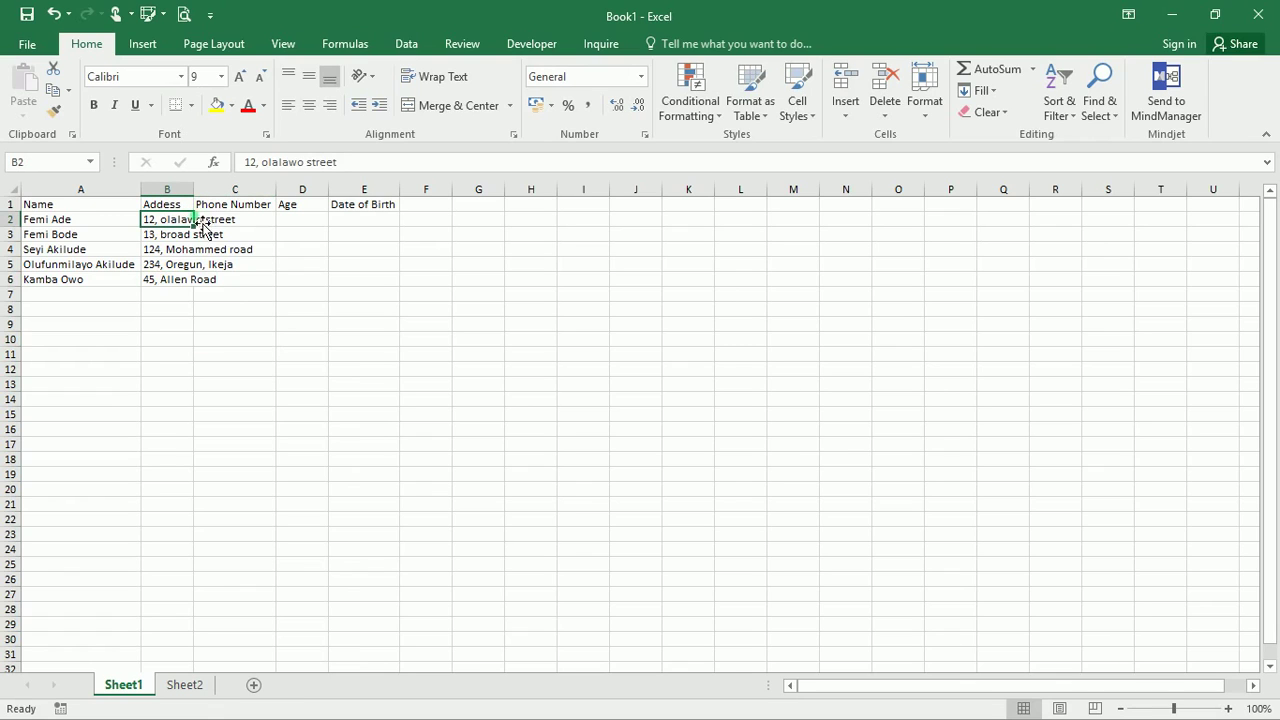
double_click(193, 189)
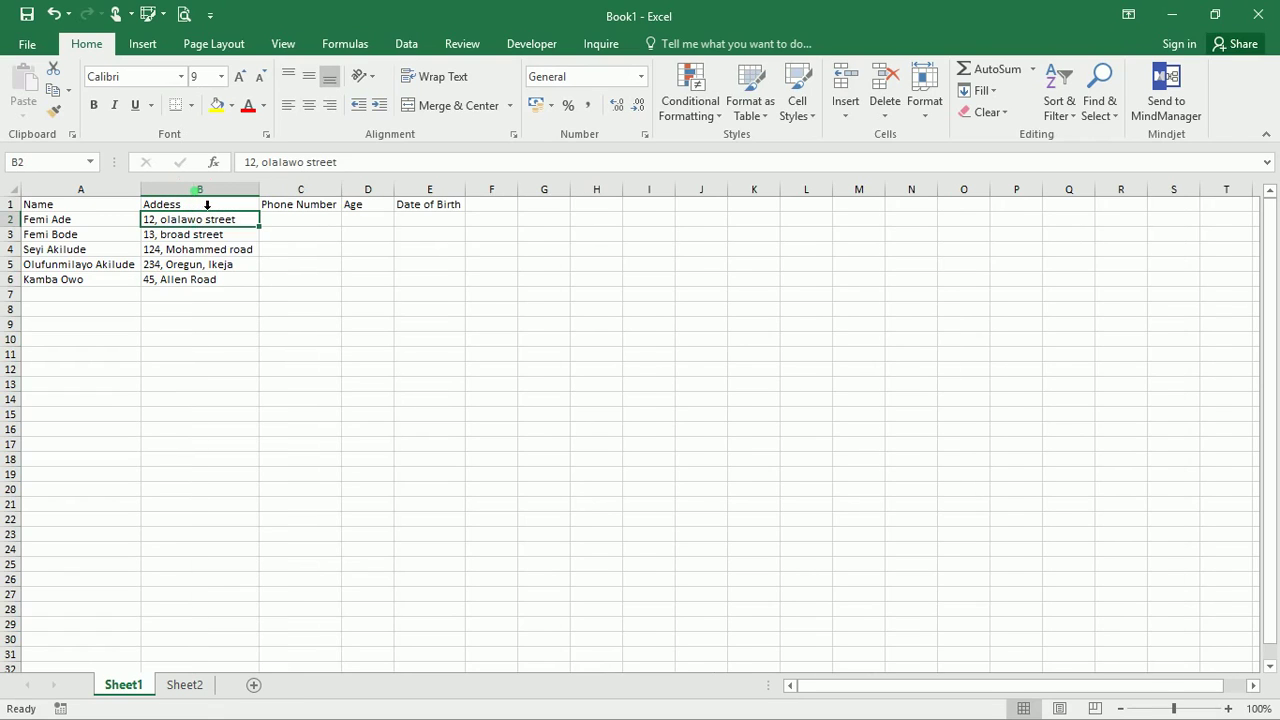
left_click(293, 222)
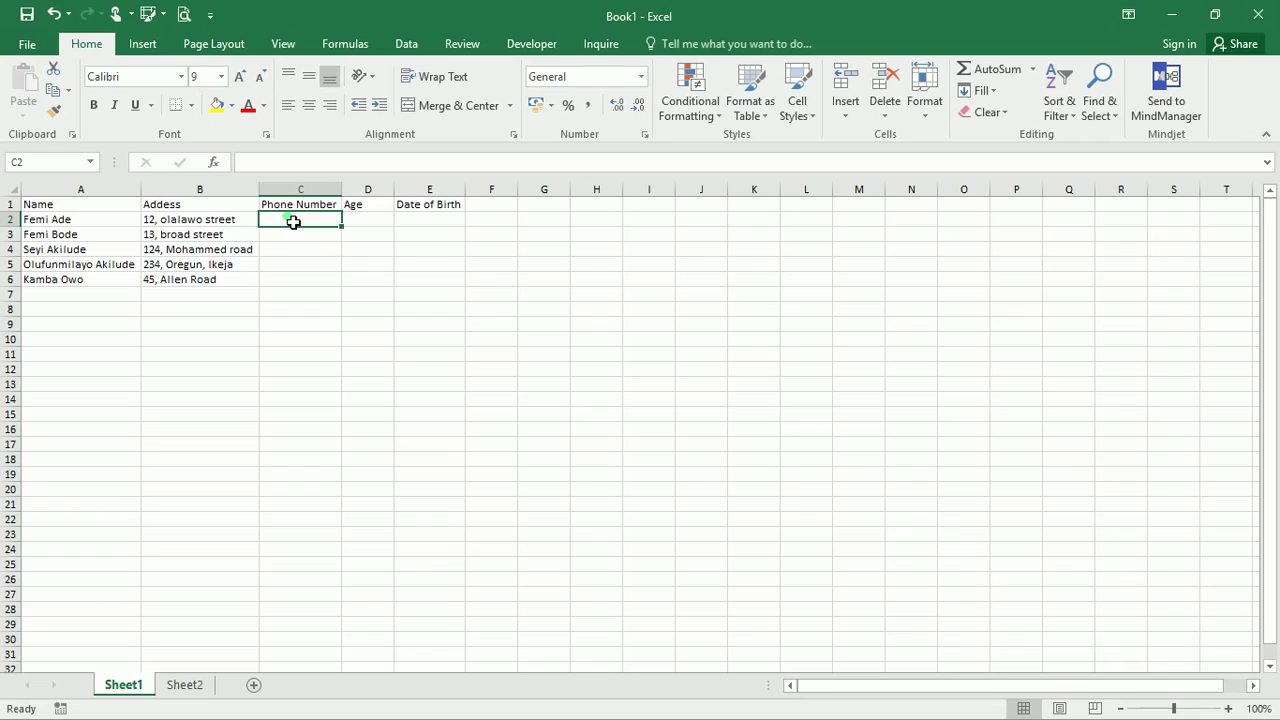
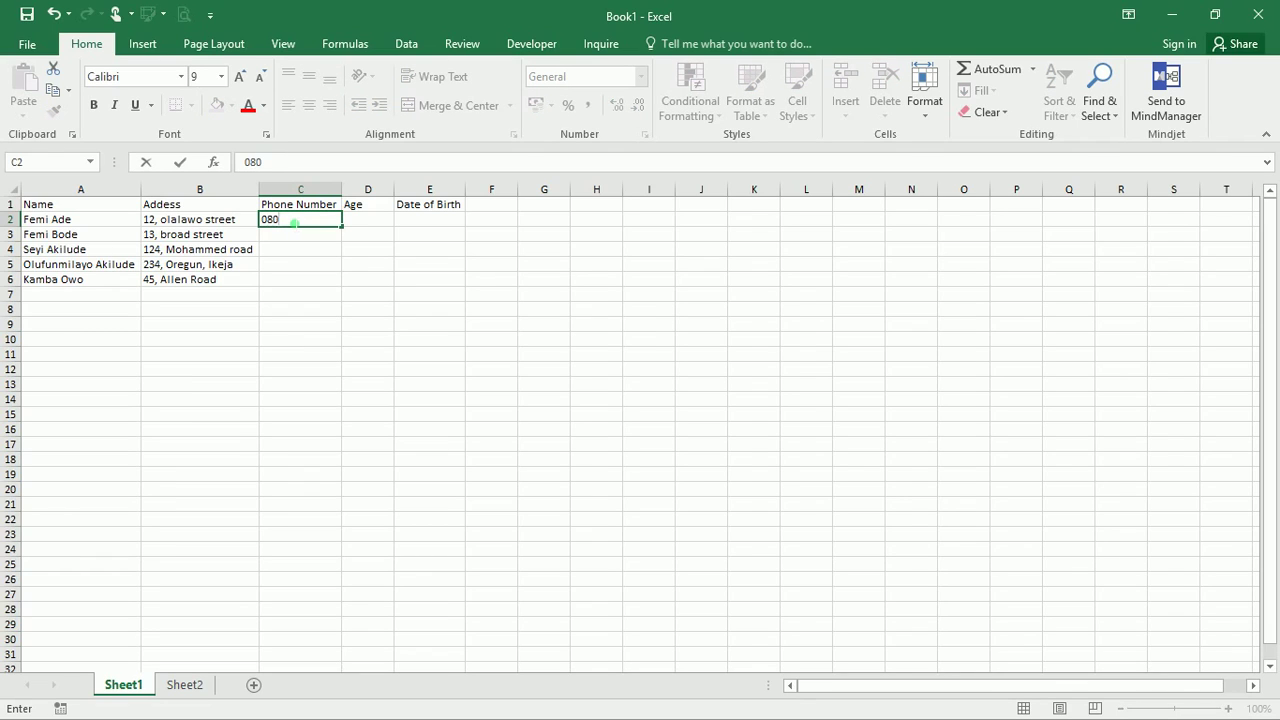
Enter phone numbers in C2 and C3, correcting the leading digits of the C3 number
key("Return")
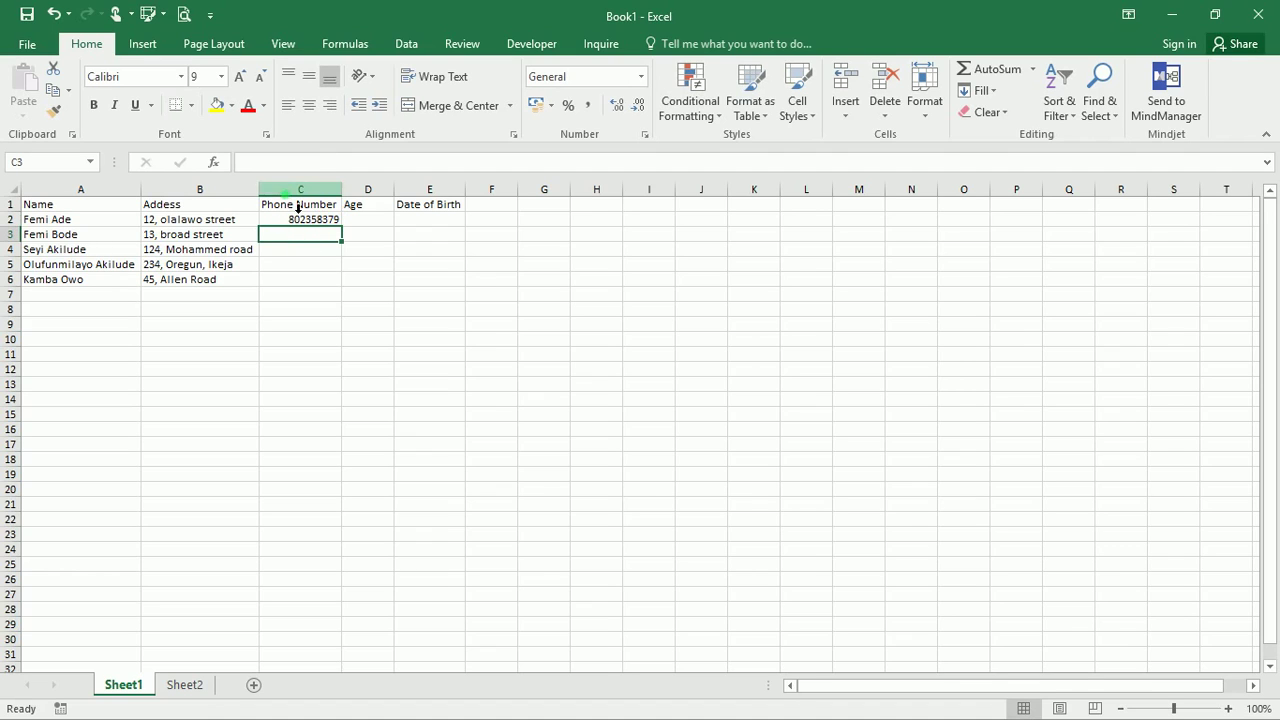
left_click(296, 224)
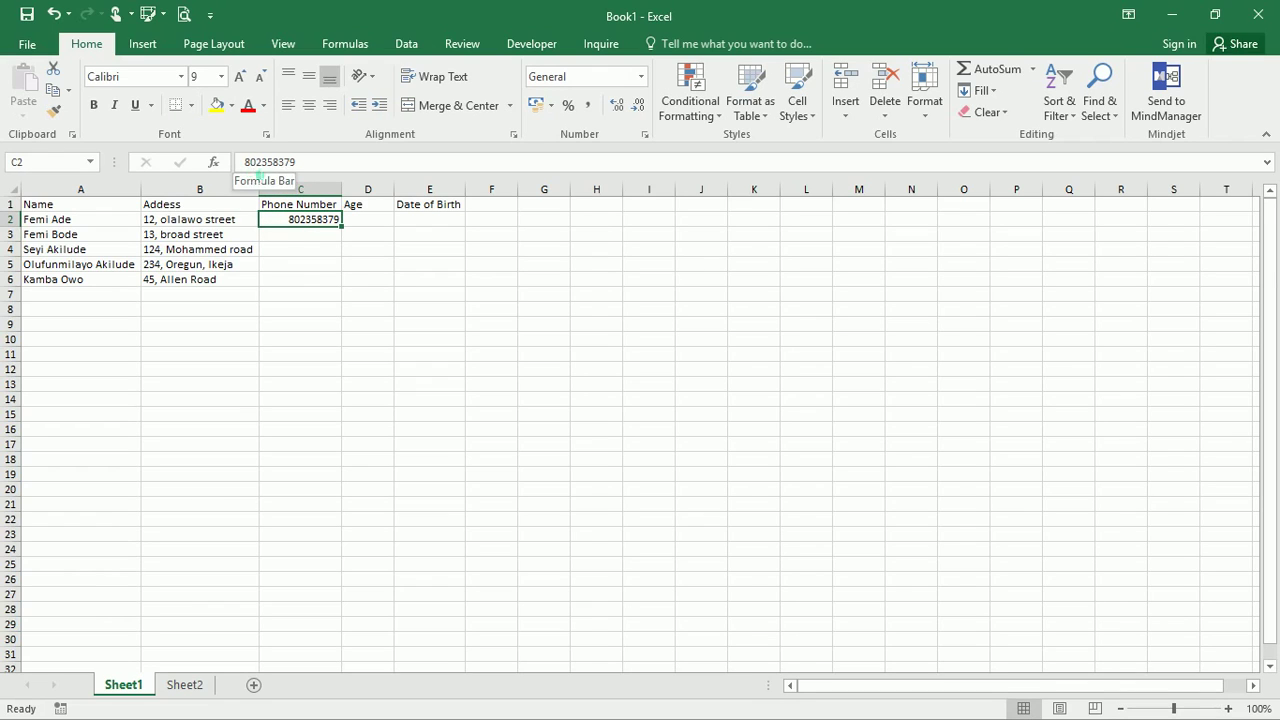
left_click(293, 236)
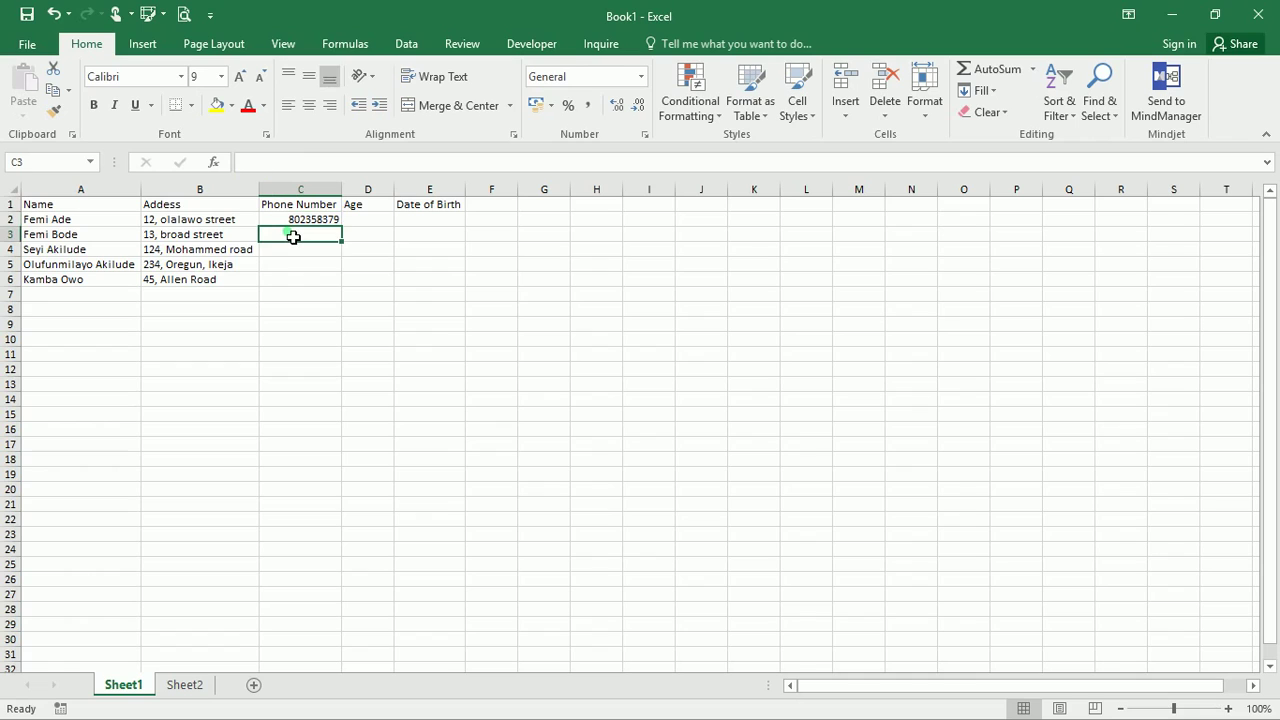
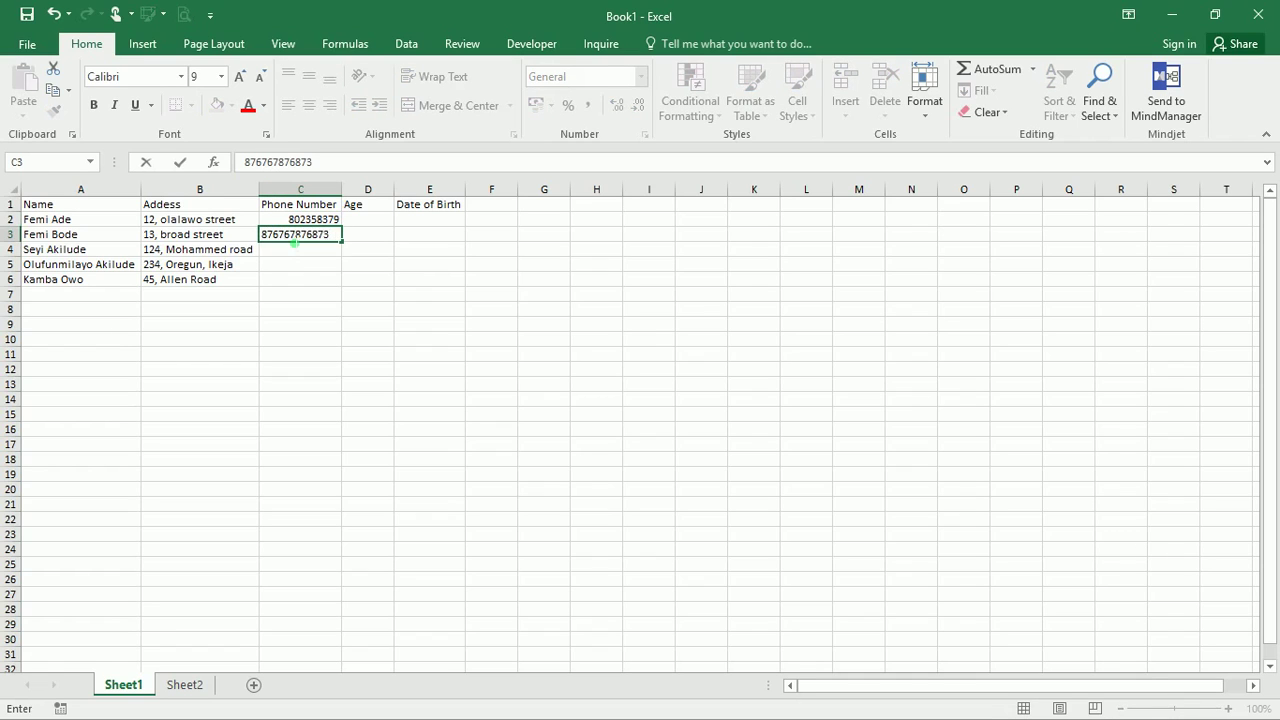
key("Return")
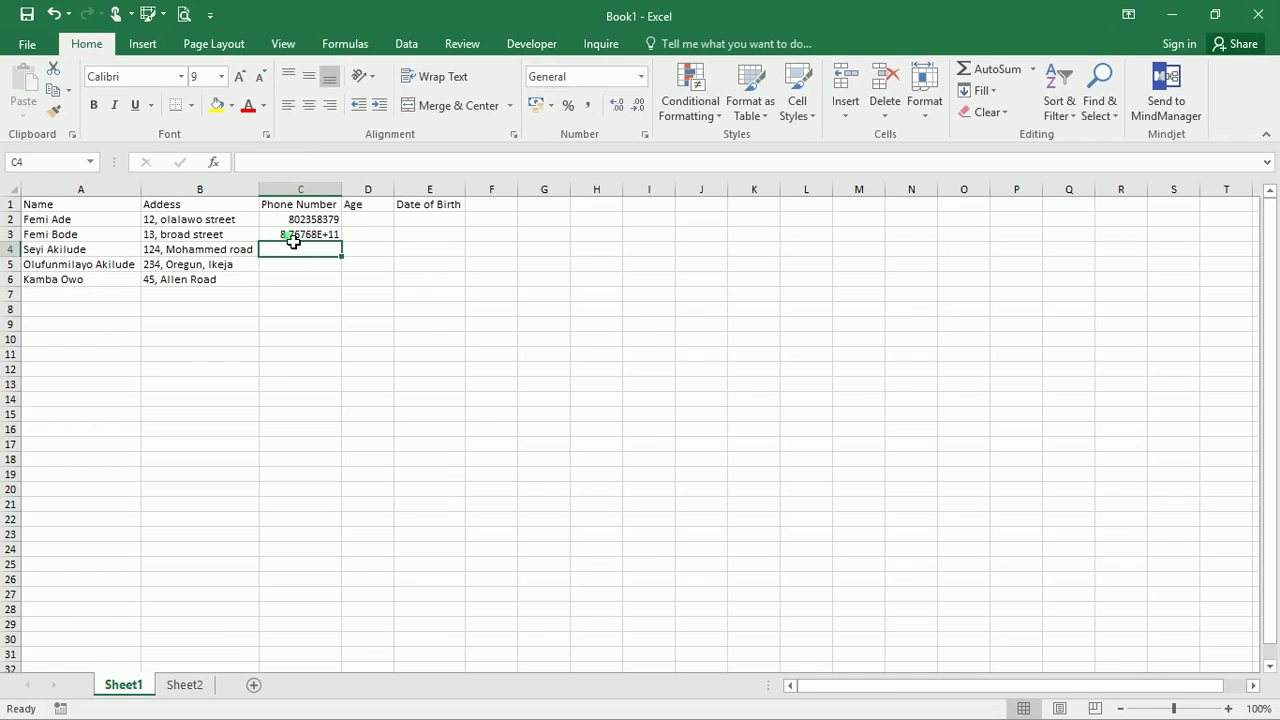
left_click(297, 236)
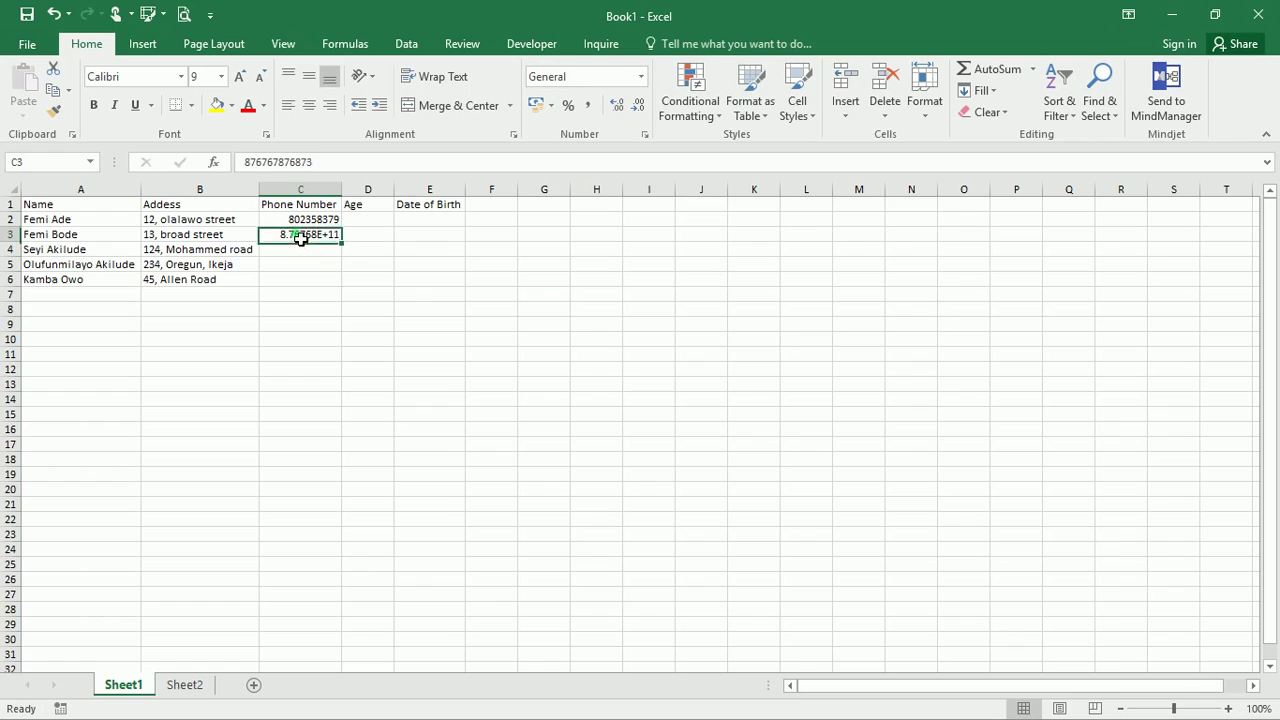
left_click(252, 165)
key("BackSpace")
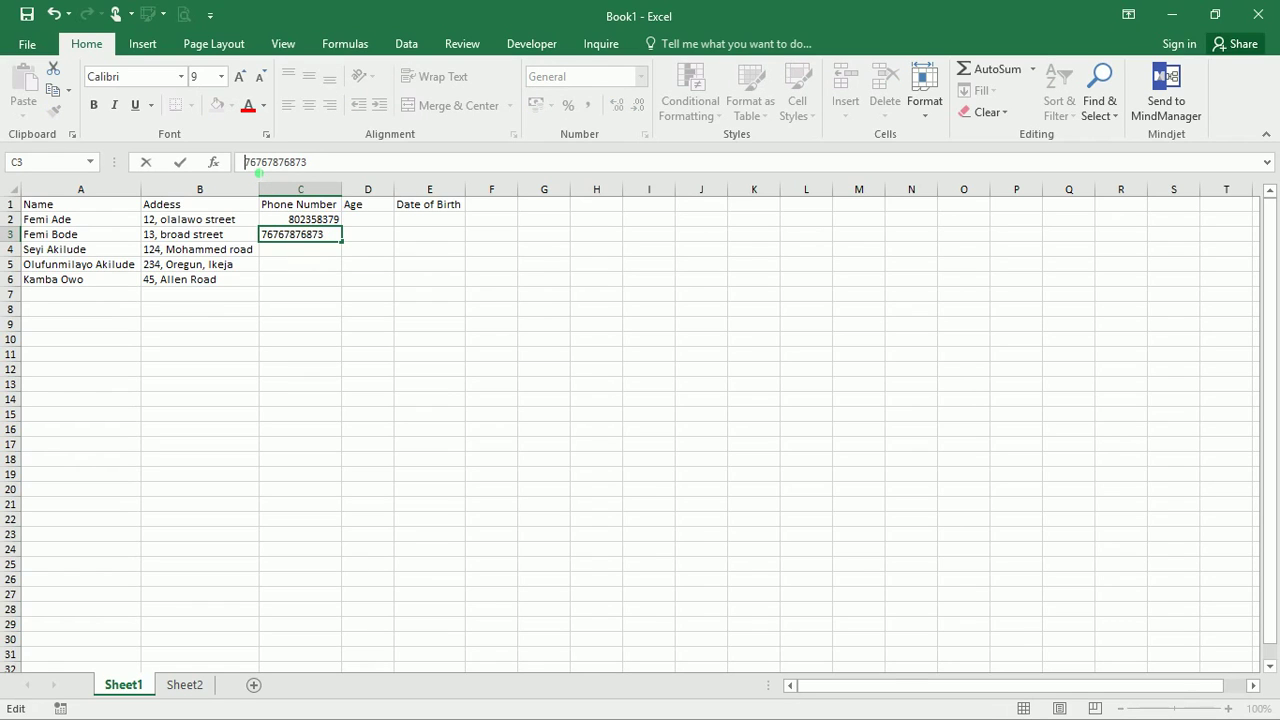
key("Delete")
type("0")
key("Return")
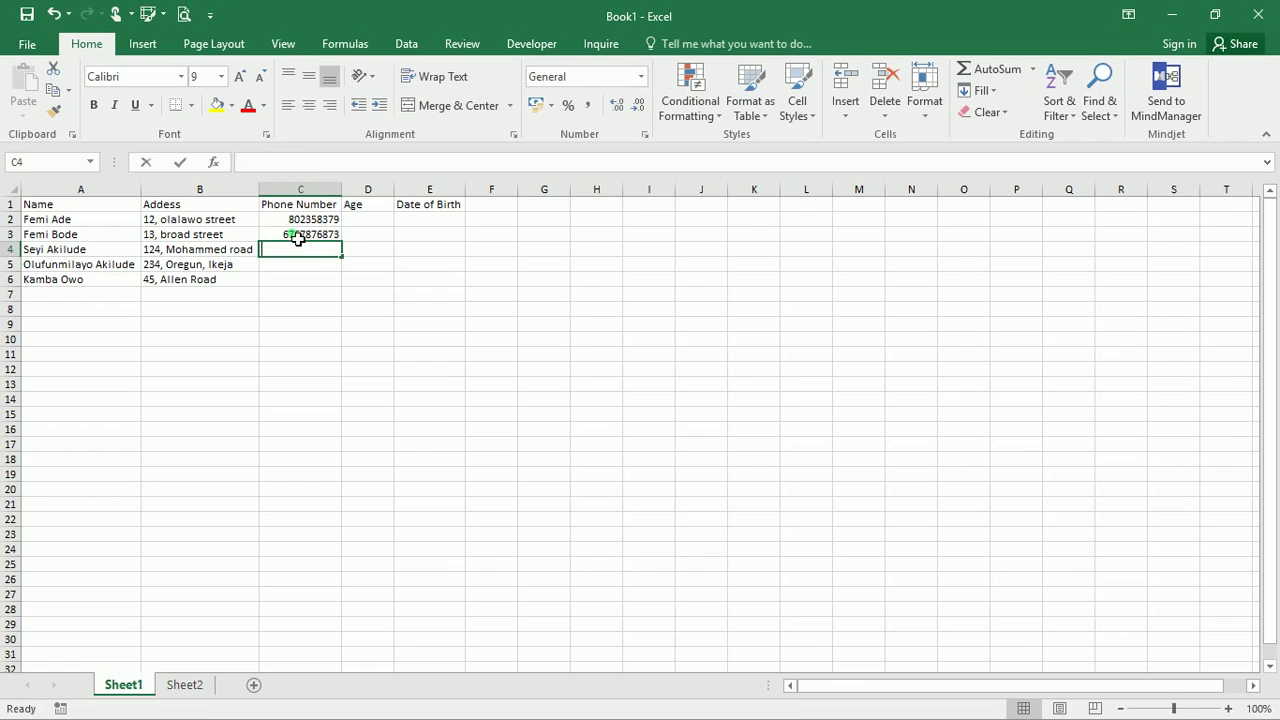
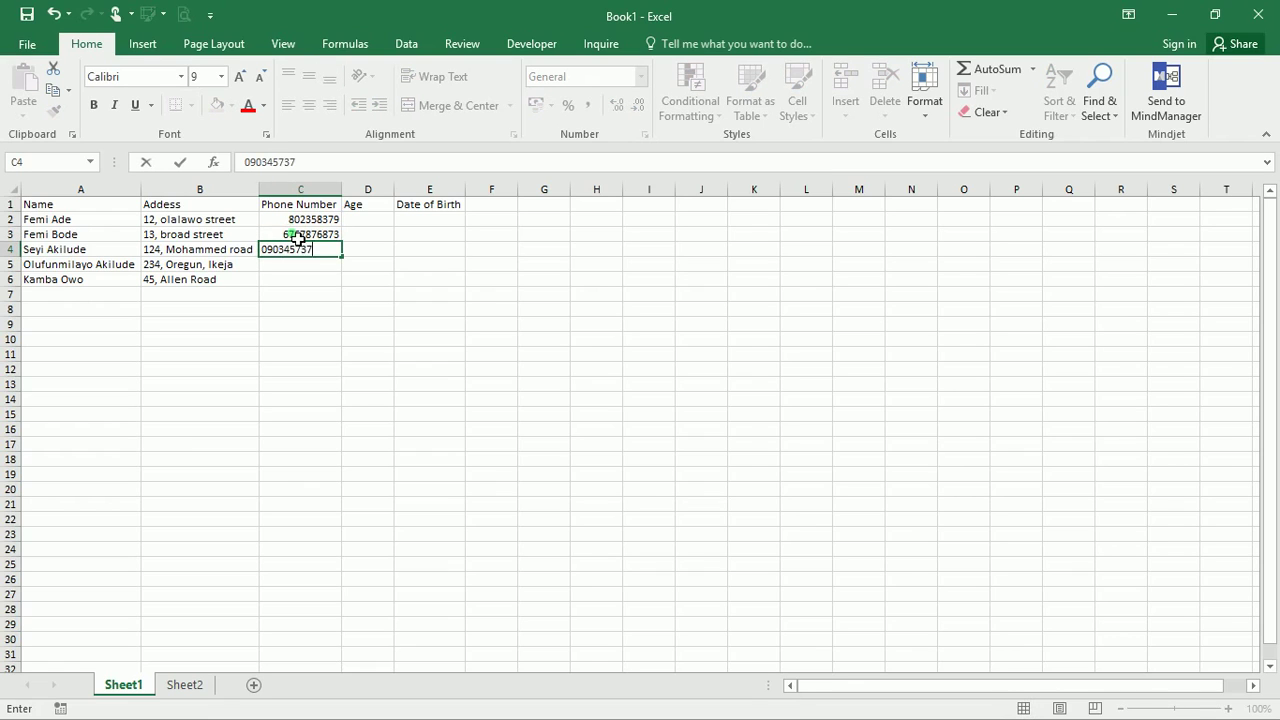
Enter phone numbers in C4, C5 and C6, fixing a typo in the last one
key("Return")
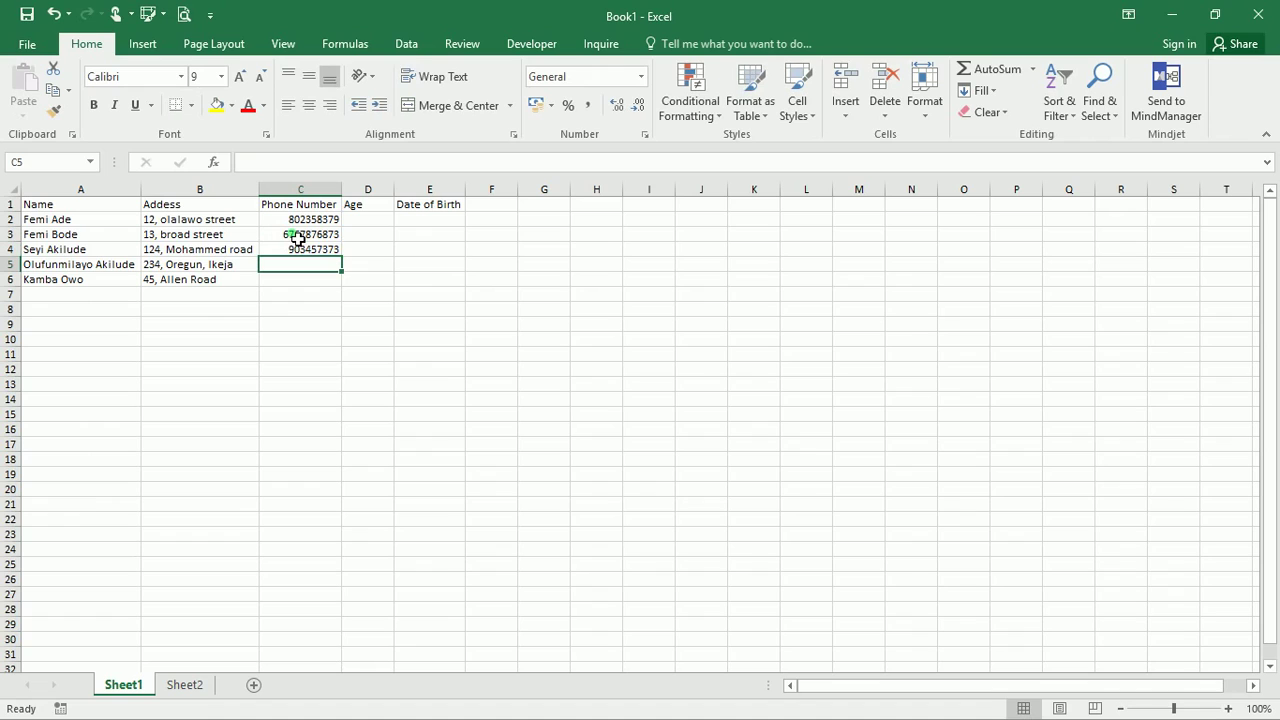
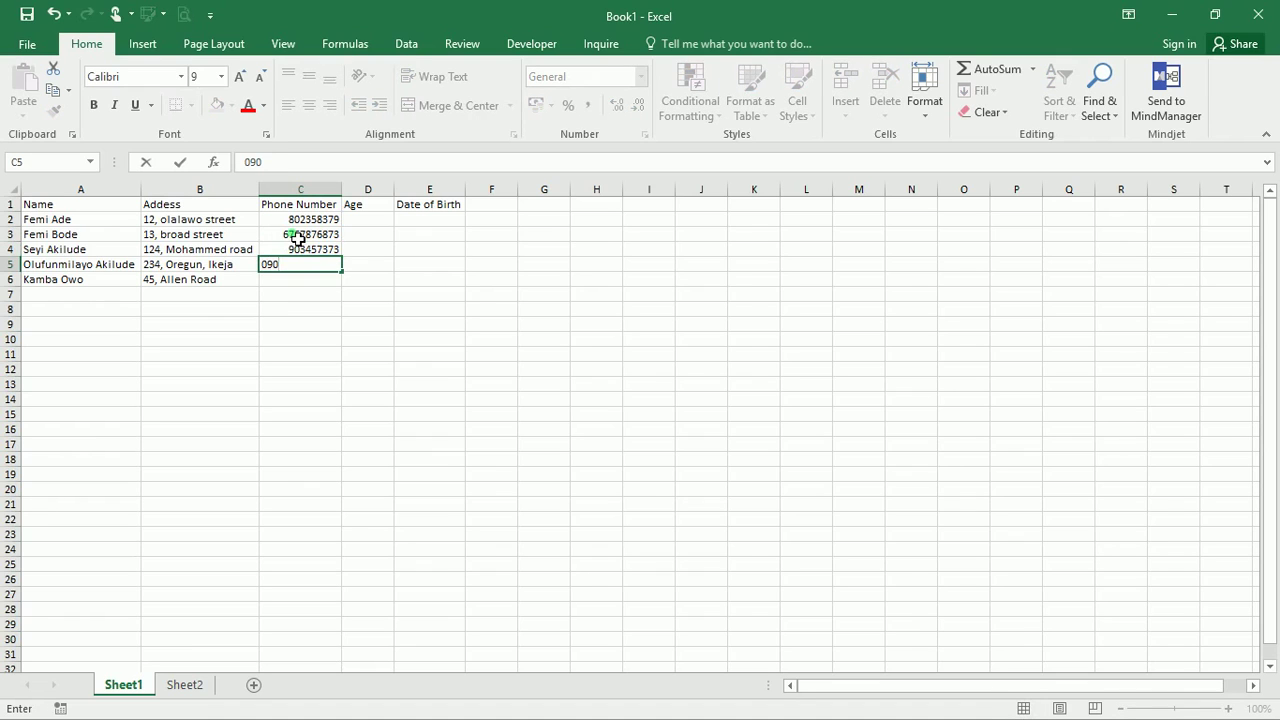
key("Return")
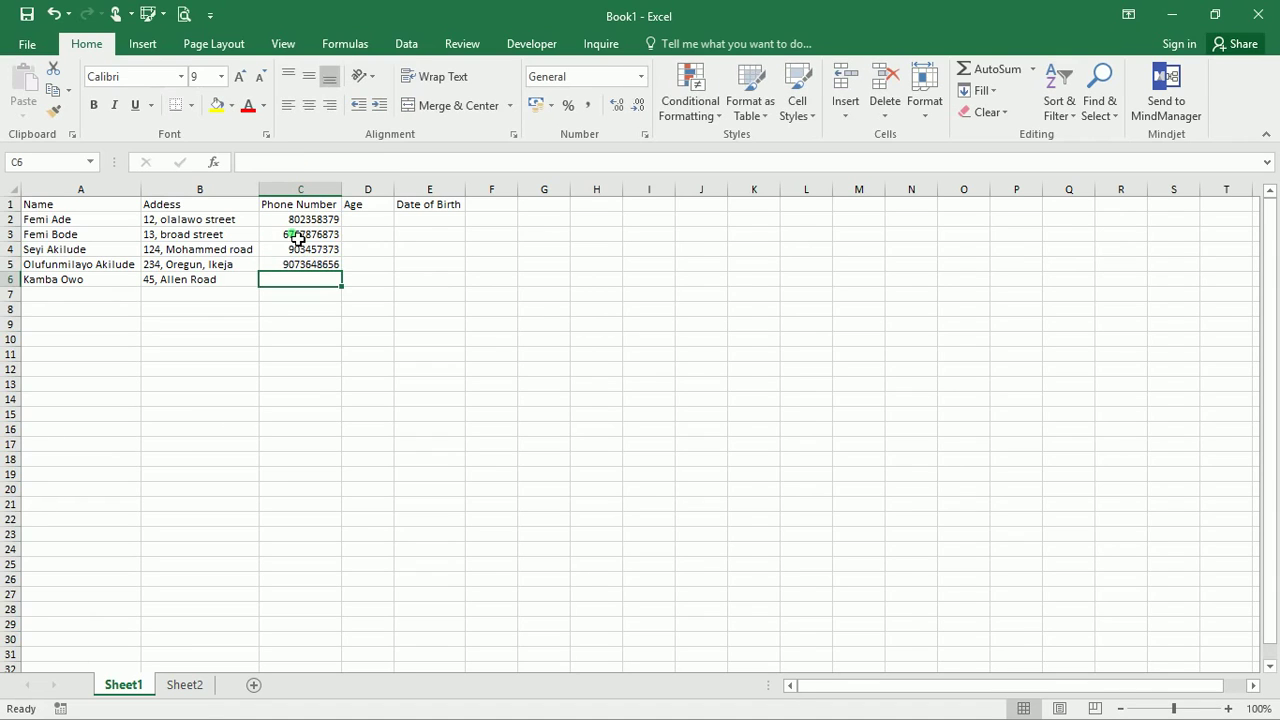
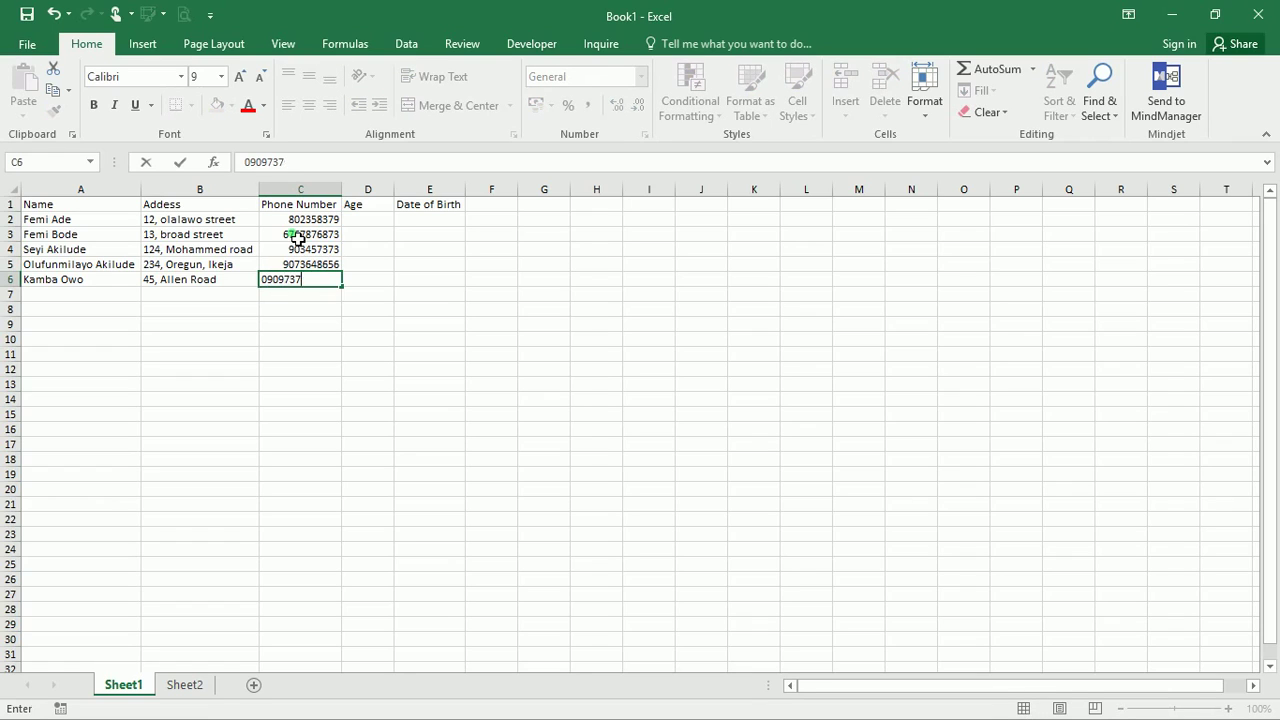
key("Return")
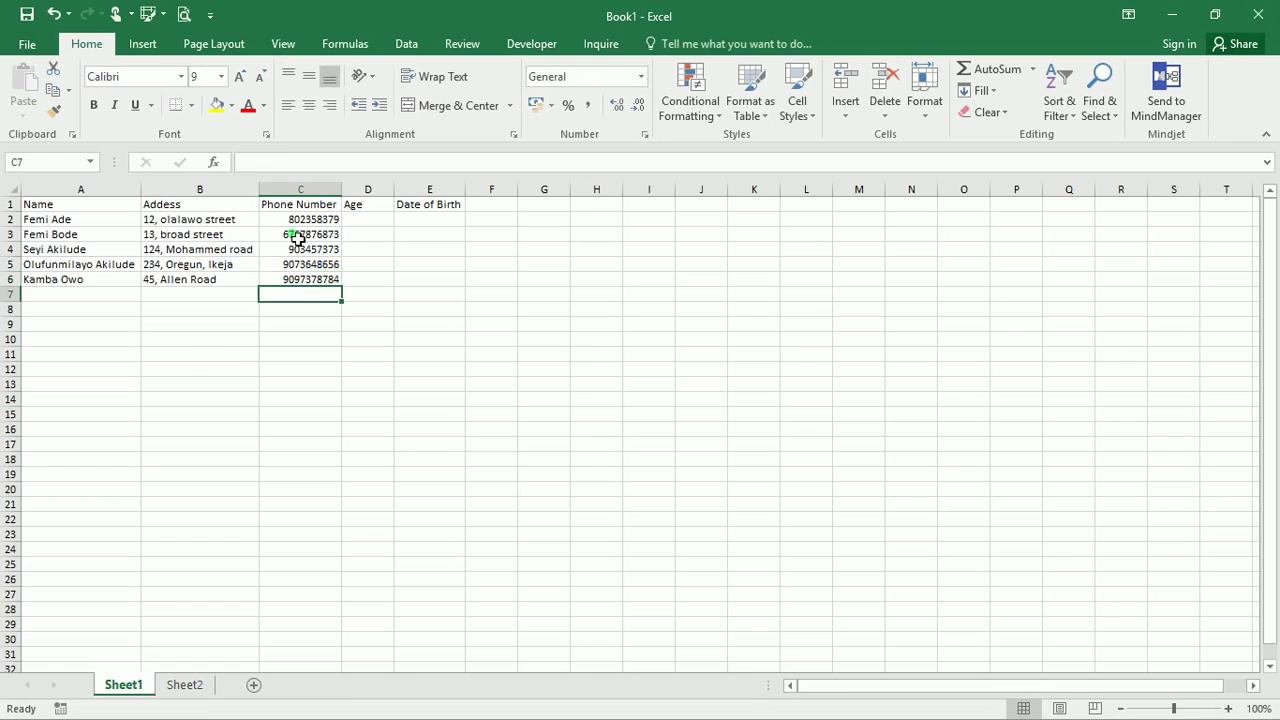
left_click(381, 219)
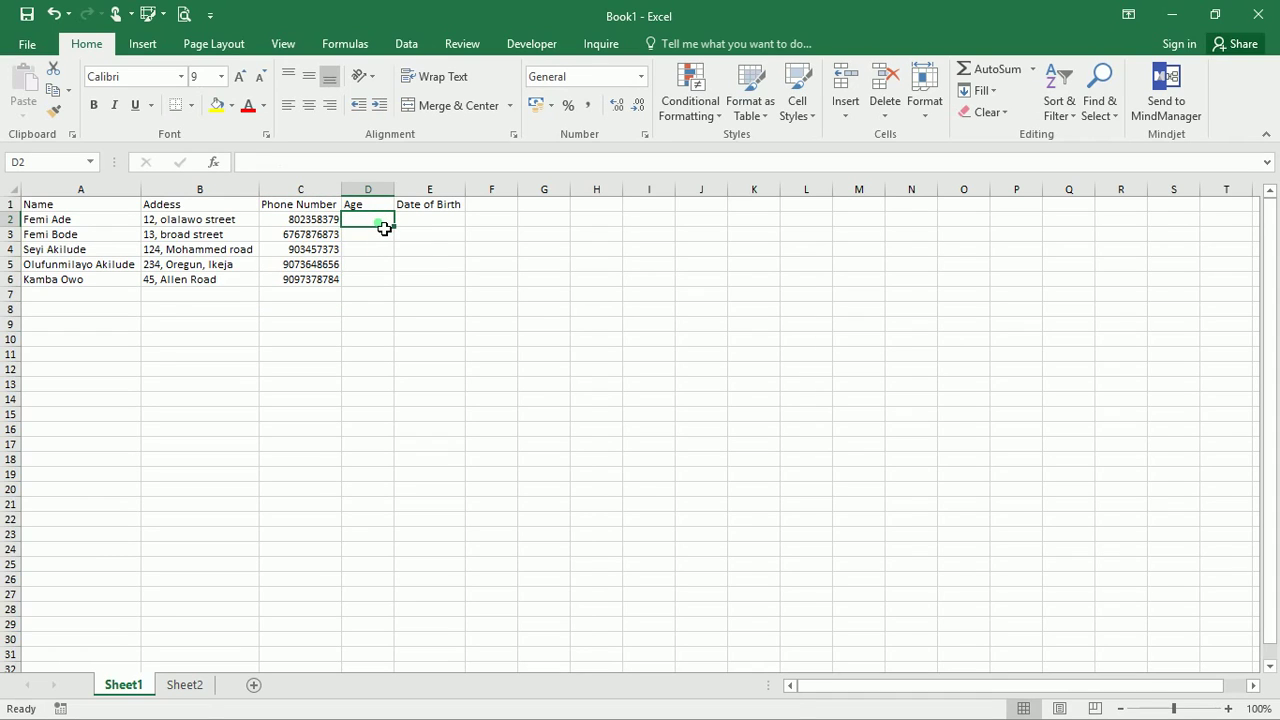
Enter age 25 in D2 and age 35 in D3
type("25")
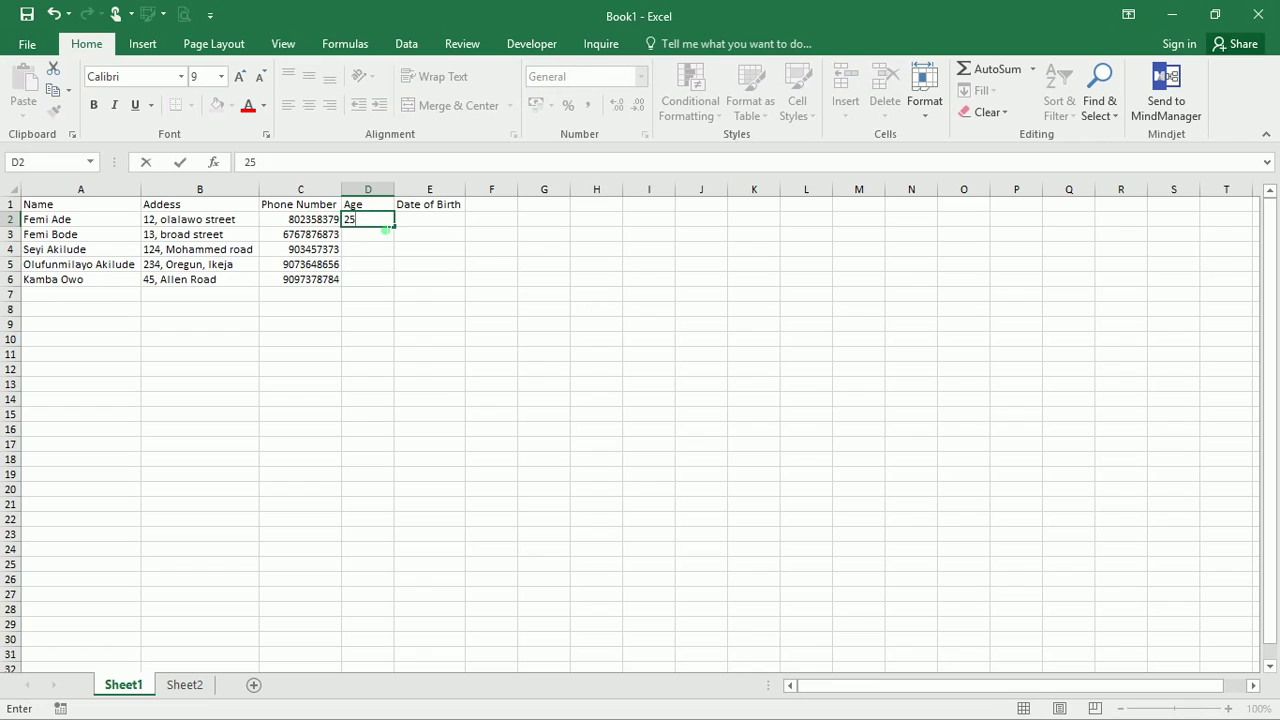
key("Return")
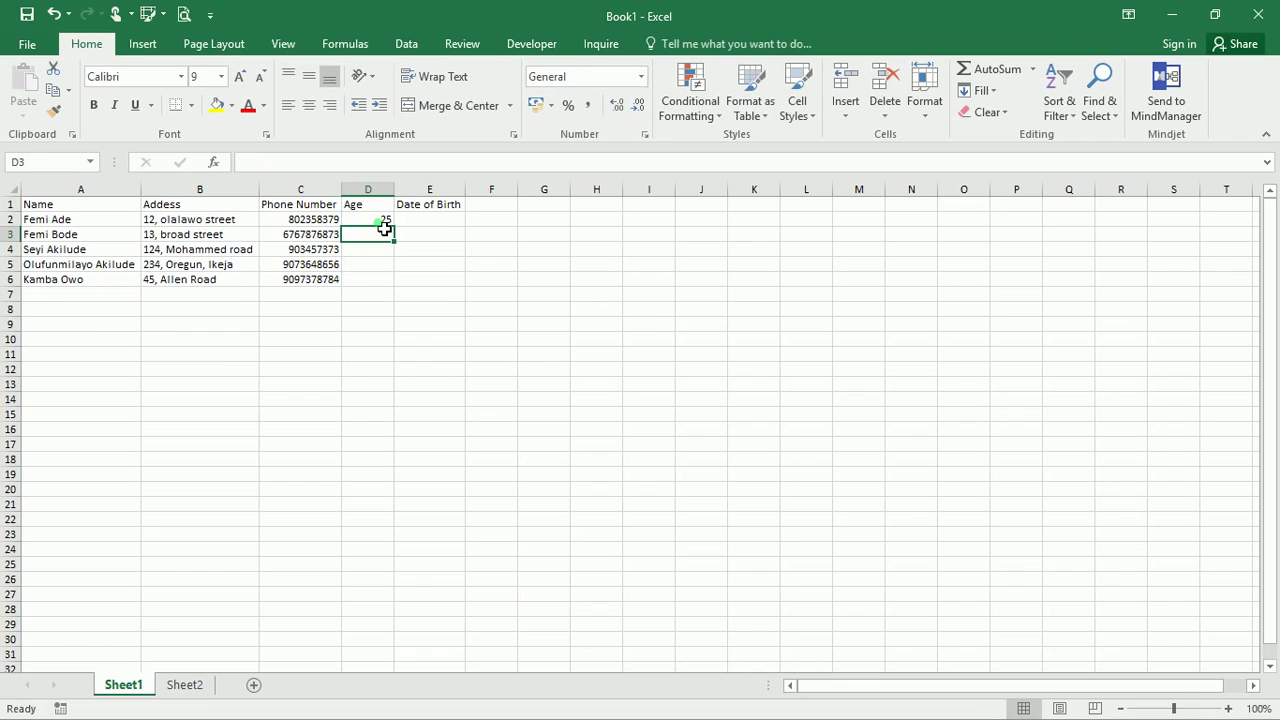
type("35")
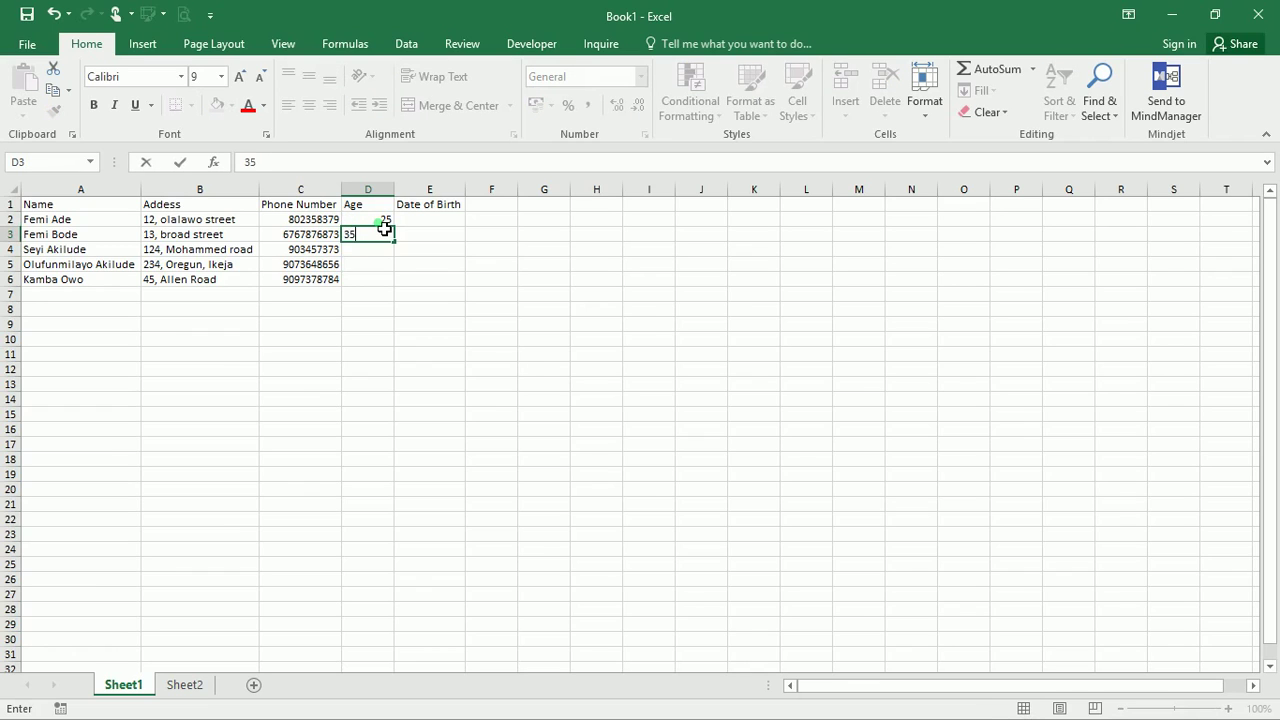
key("Return")
left_click_drag(410, 280, 385, 281)
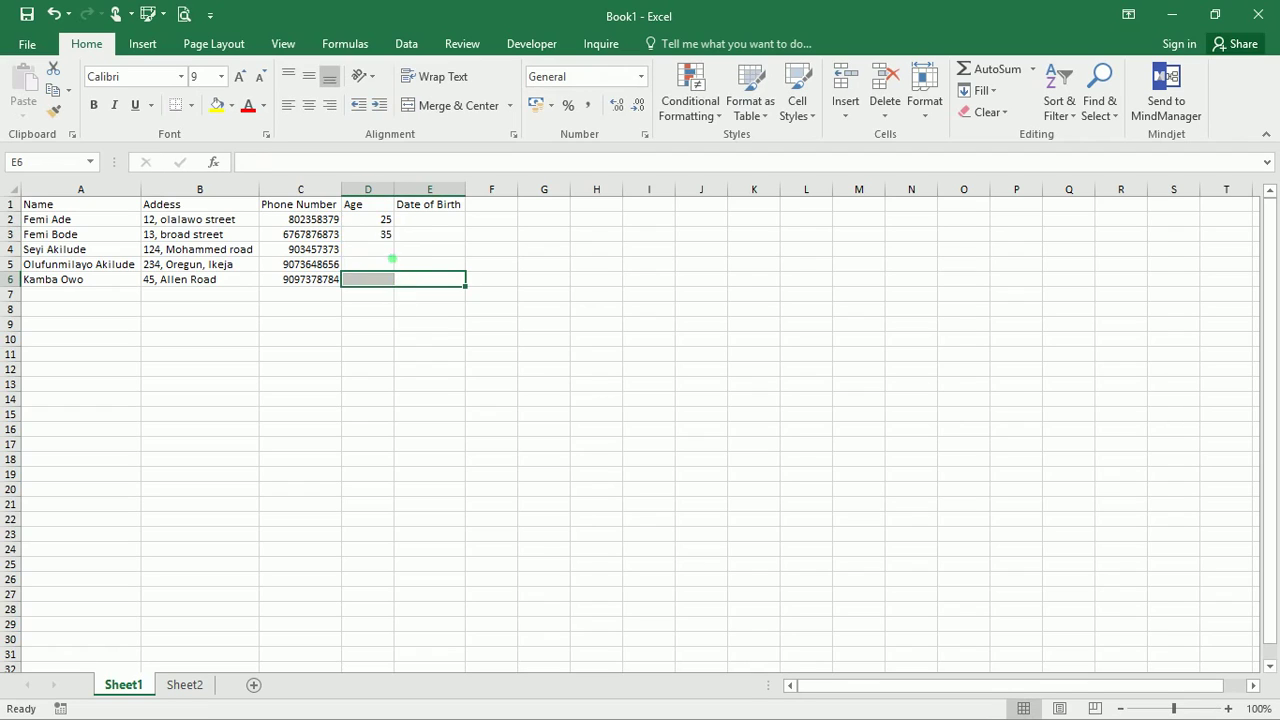
left_click(388, 224)
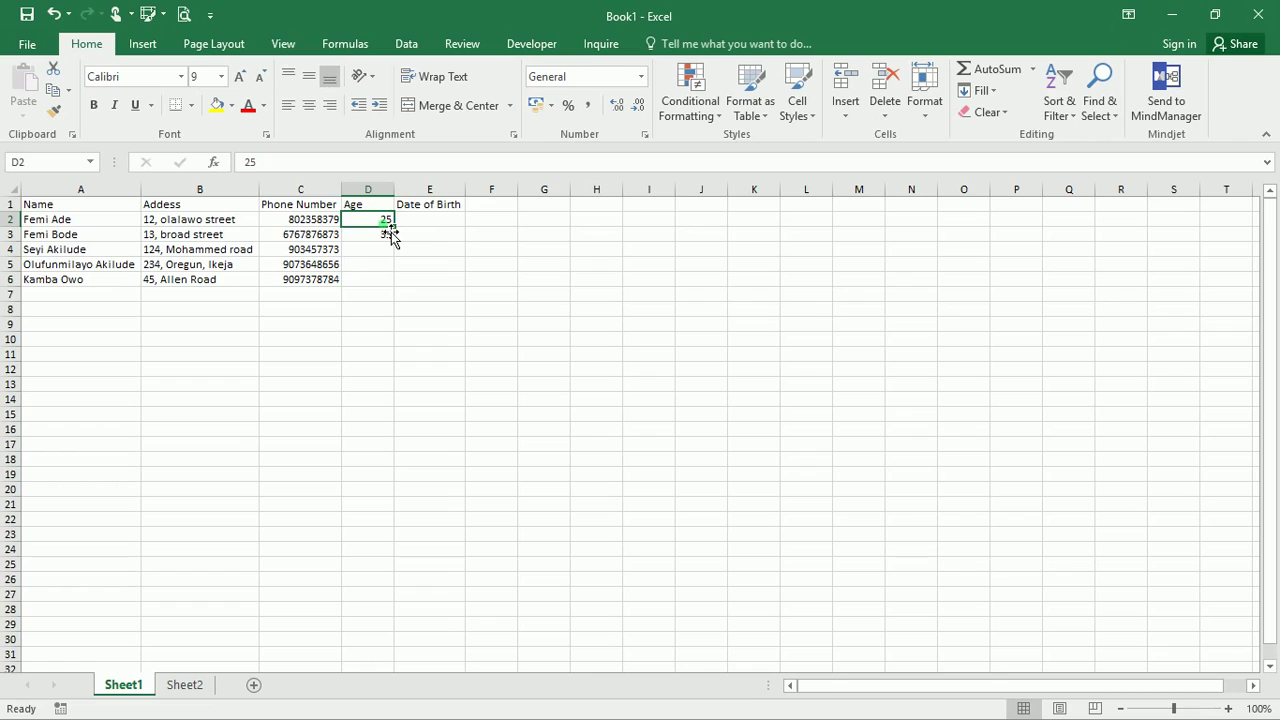
Drag D2:D3 down to D6 and choose Fill Series after trying Flash Fill, giving ages 25 to 65
left_click_drag(389, 224, 400, 289)
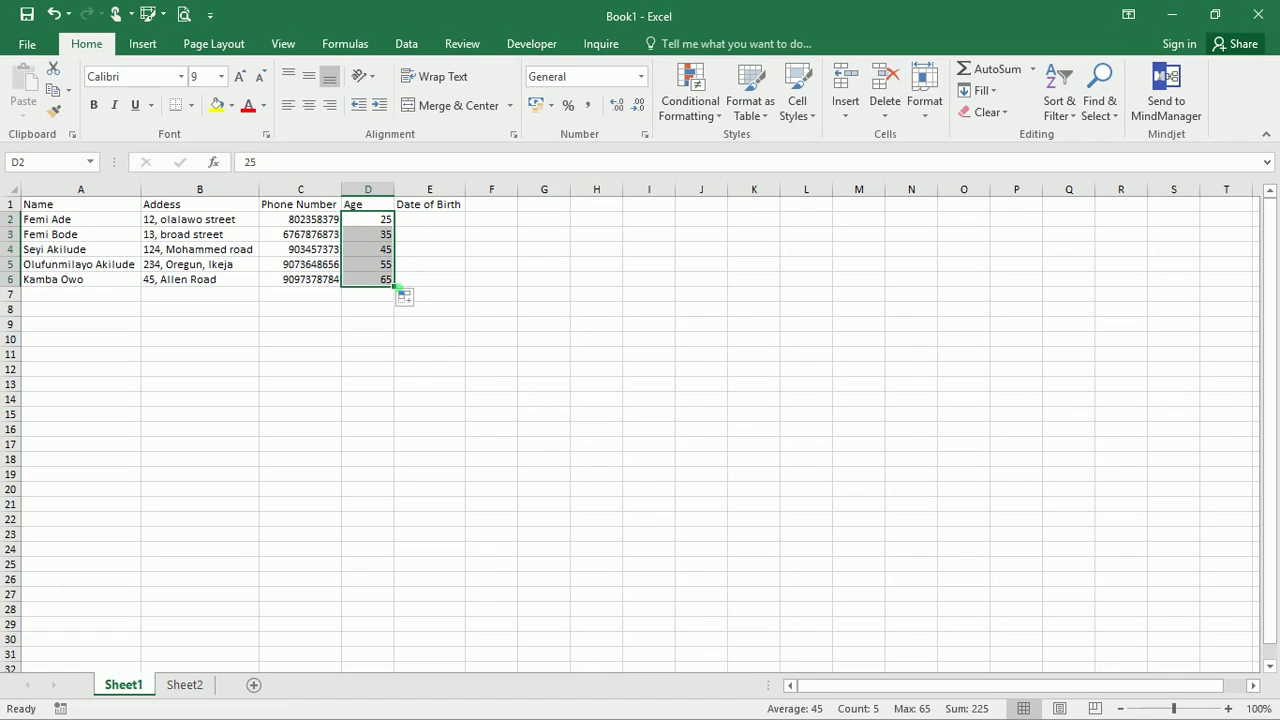
left_click(404, 300)
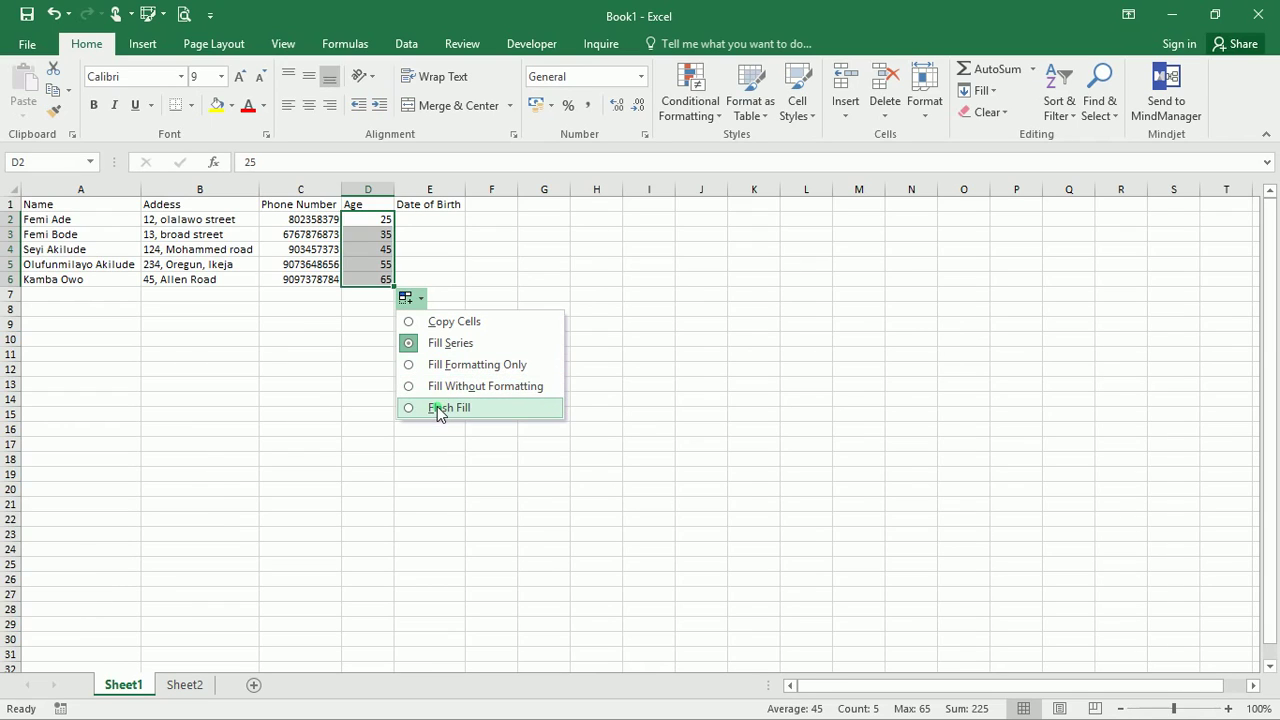
left_click(437, 408)
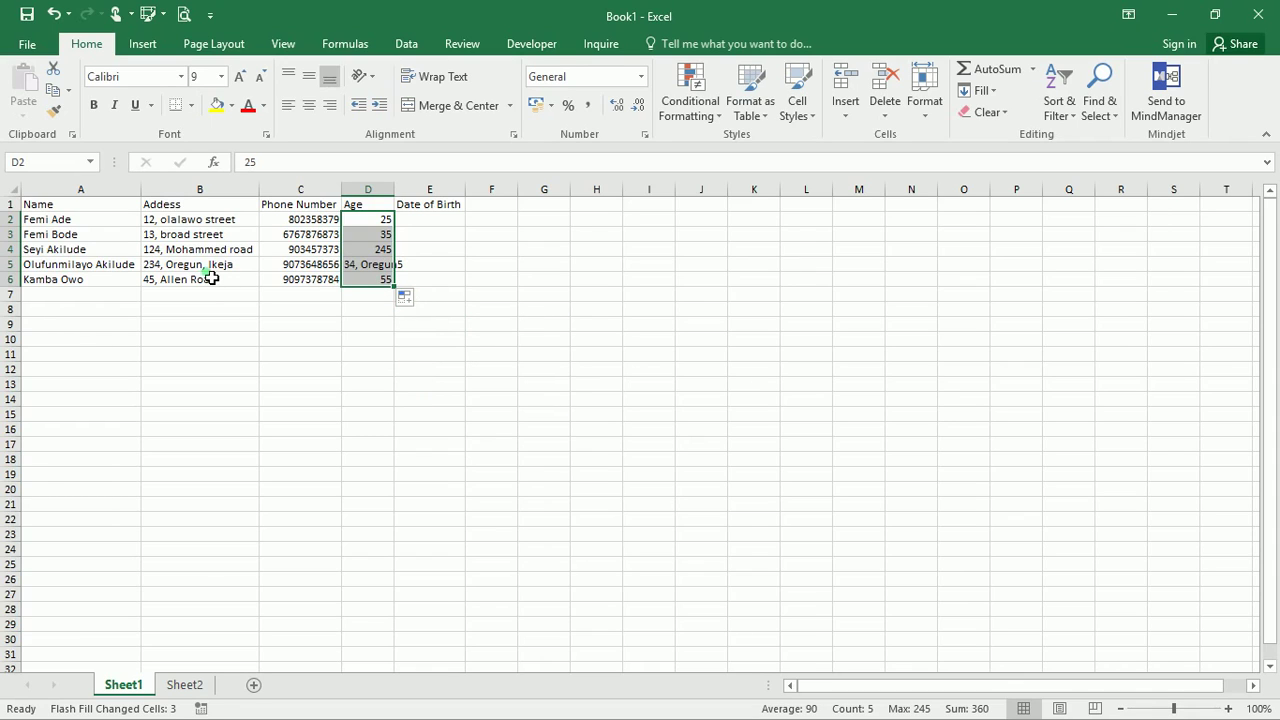
left_click(407, 299)
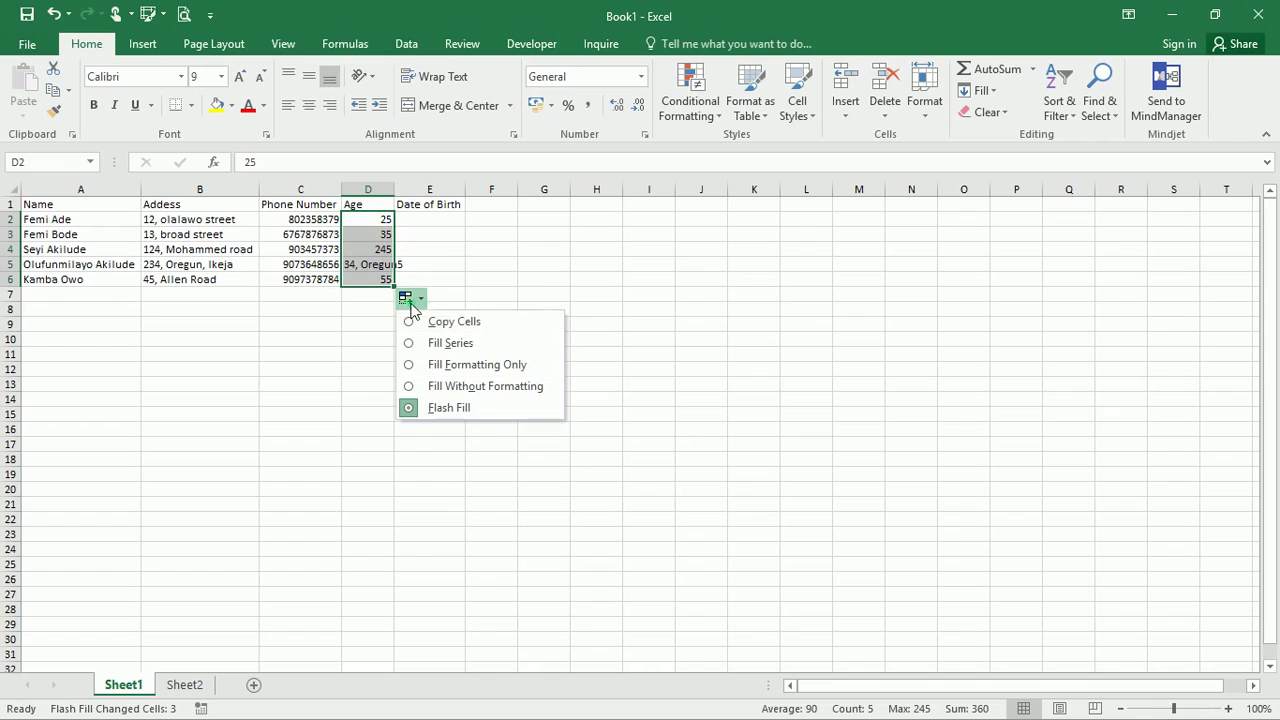
left_click(440, 343)
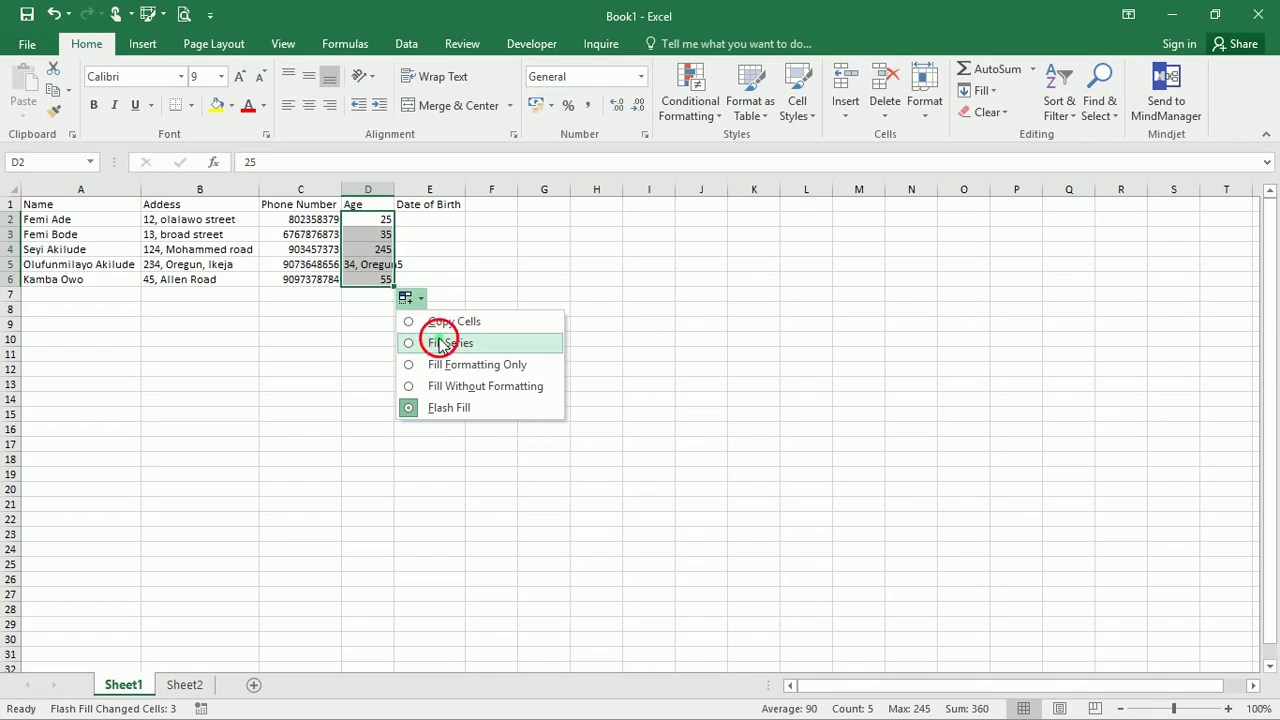
left_click(419, 225)
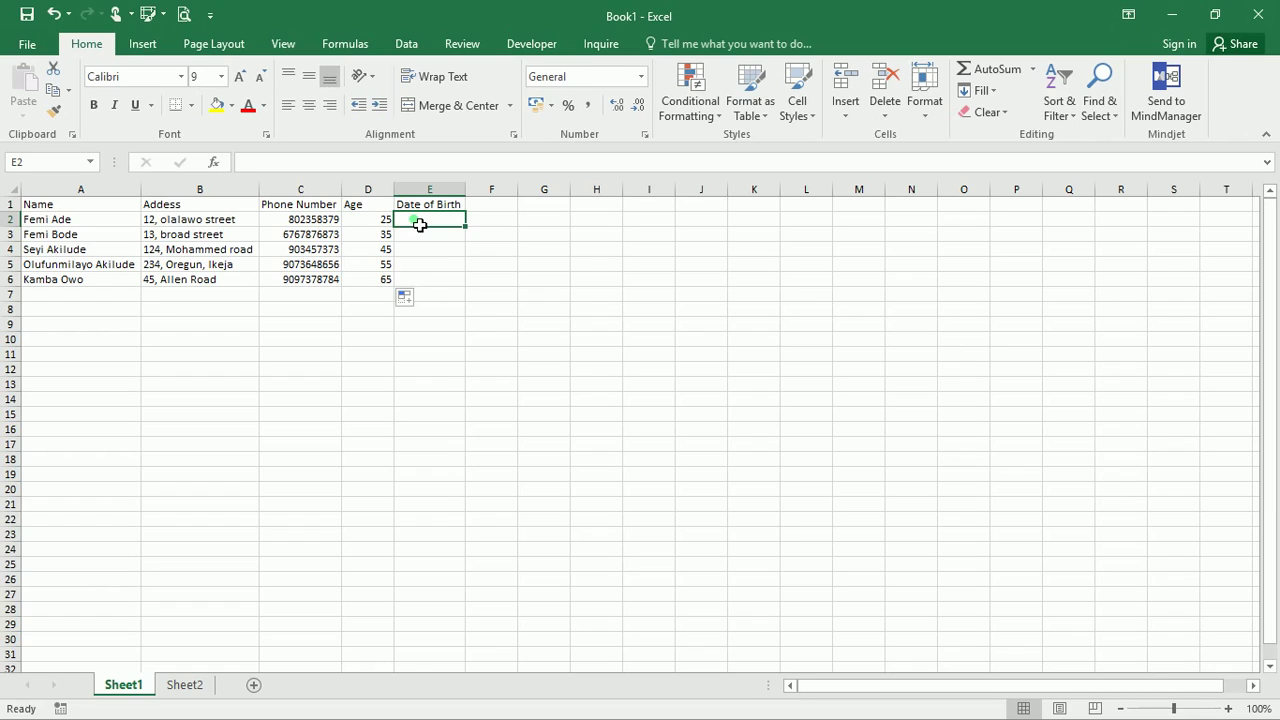
Enter birth dates 12/2/16, 23/8/19 and 23/10/56 into E2, E3 and E4
type("12")
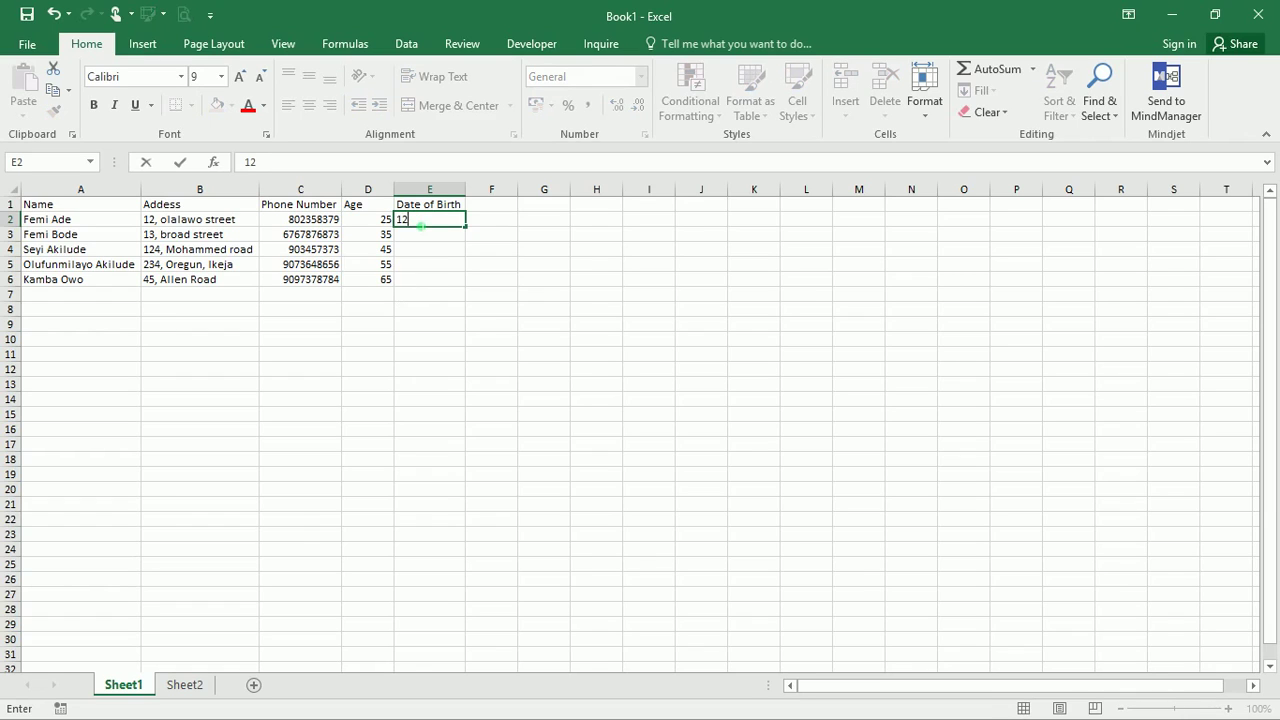
type("/2/16")
key("Return")
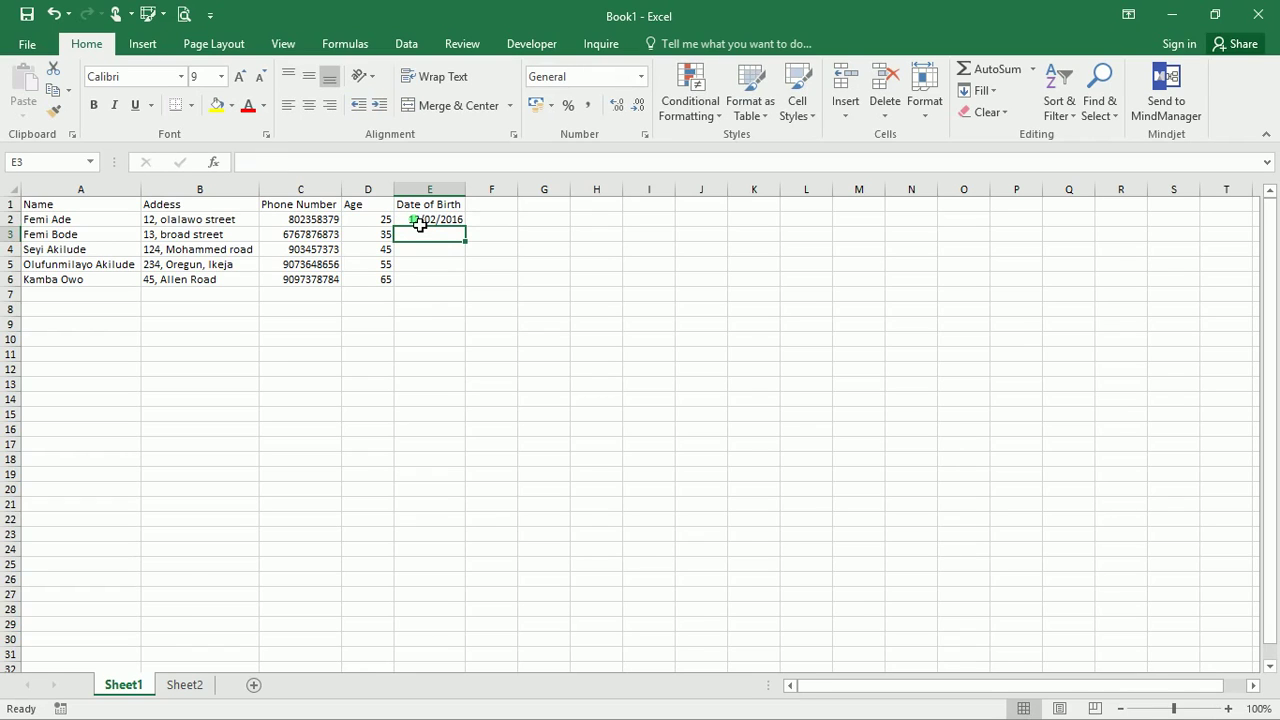
type("23")
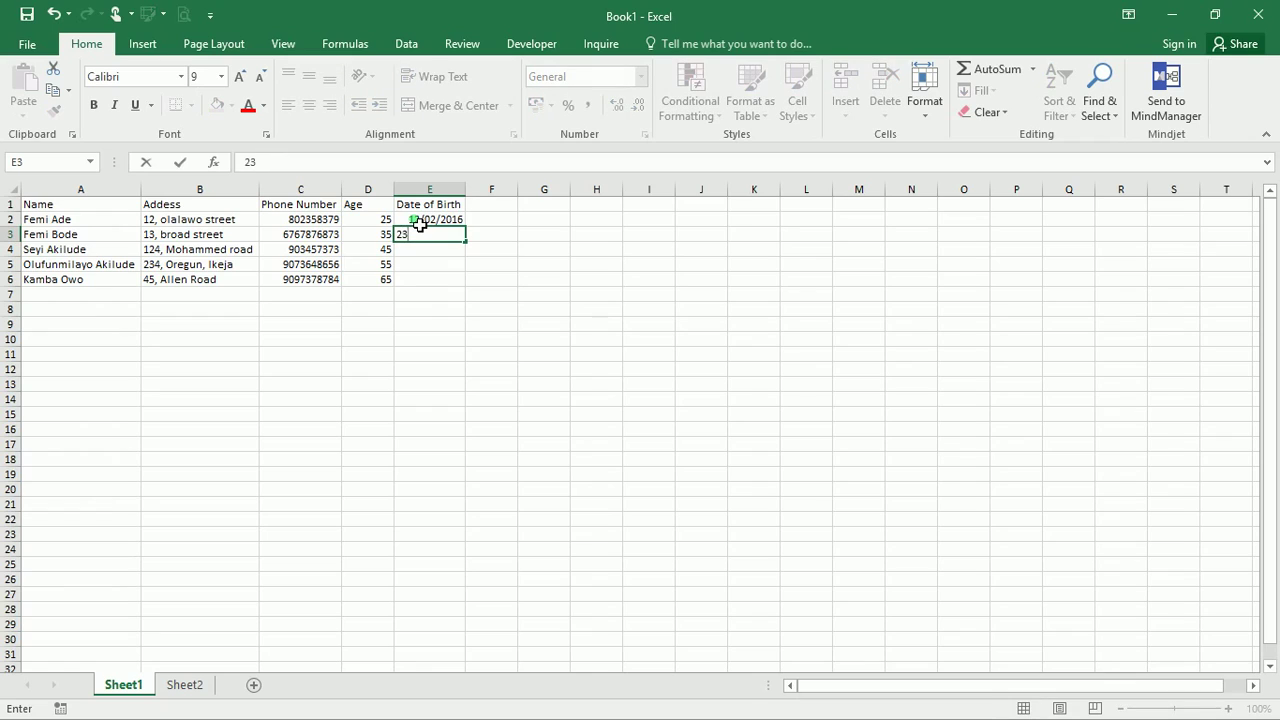
type("/8/19")
key("Return")
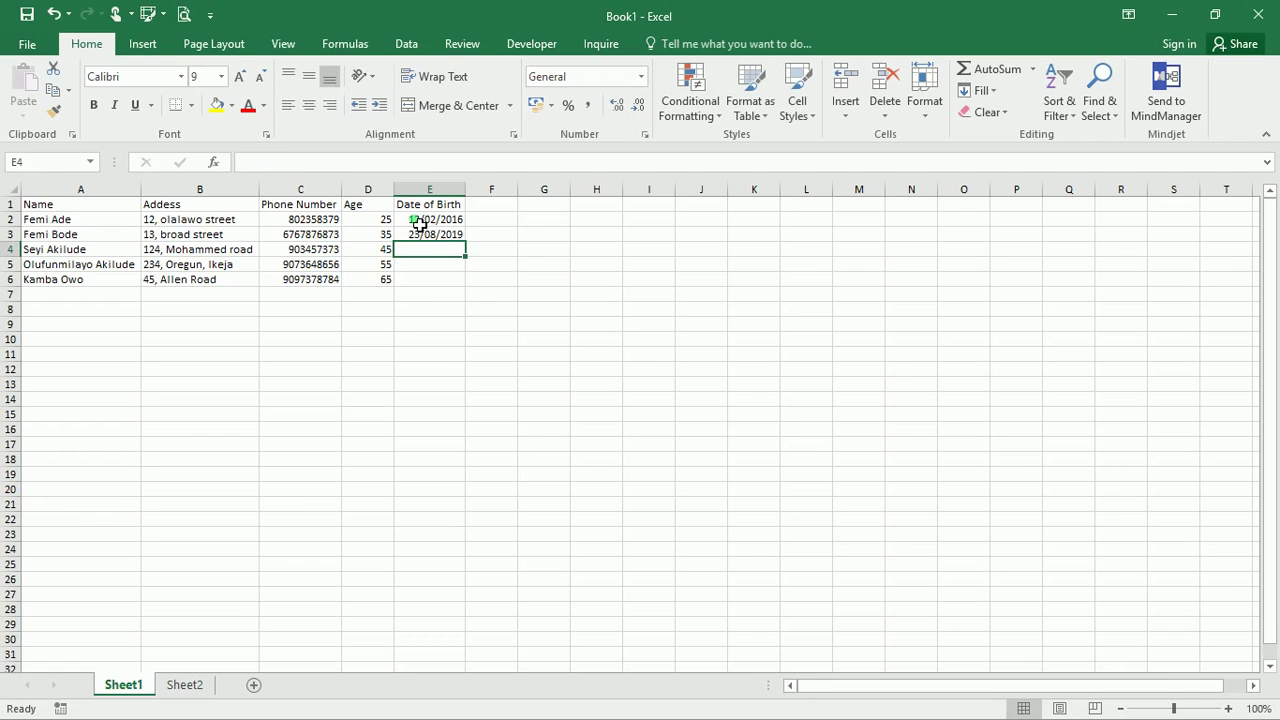
type("23/10")
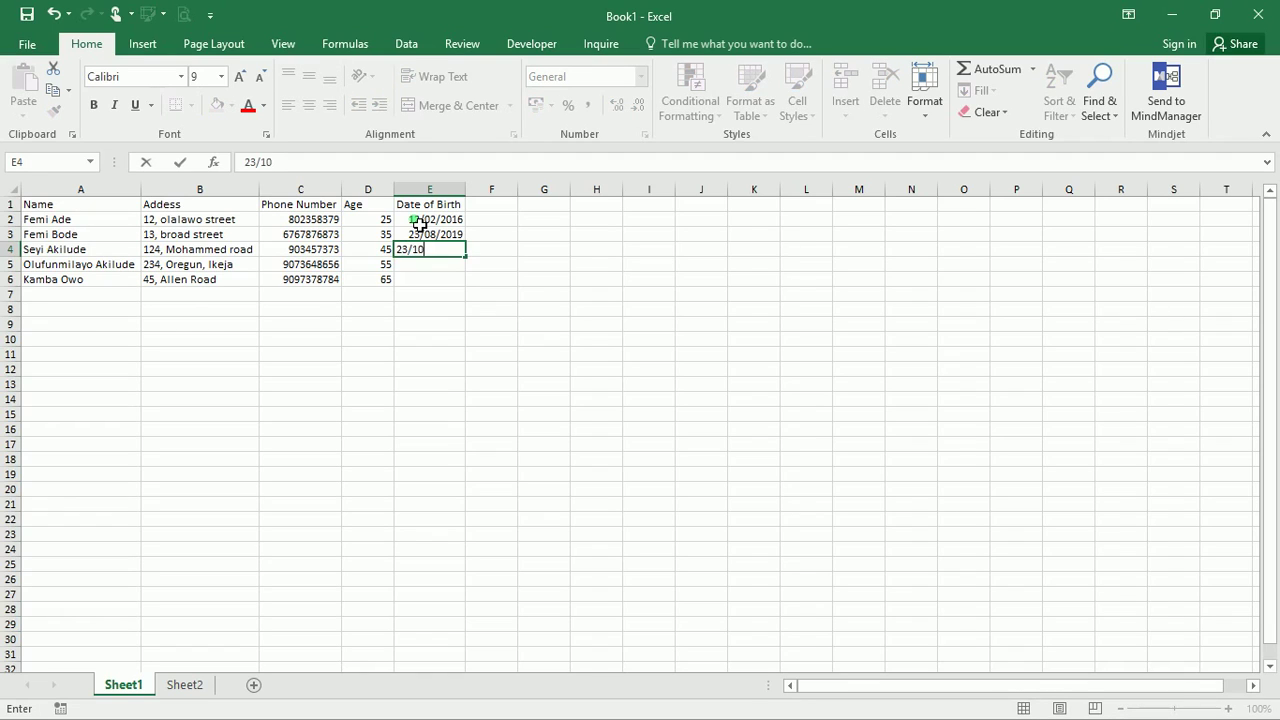
type("/56")
key("Return")
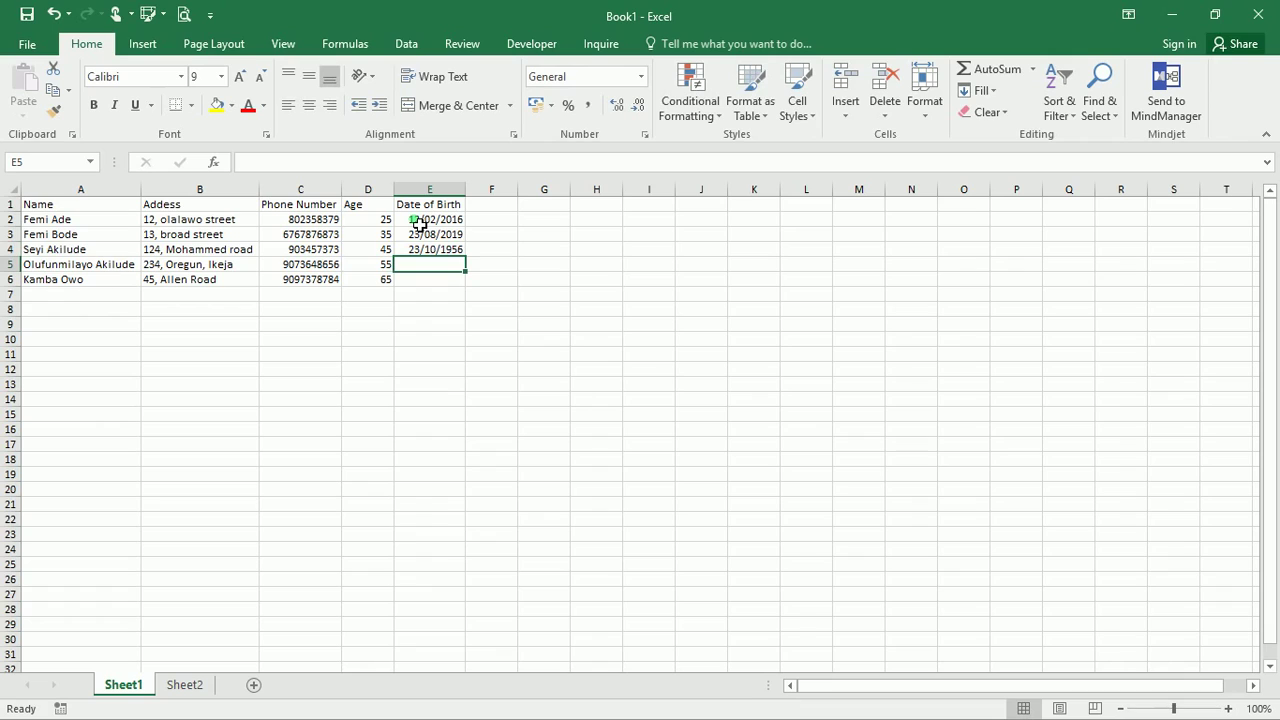
left_click(458, 251)
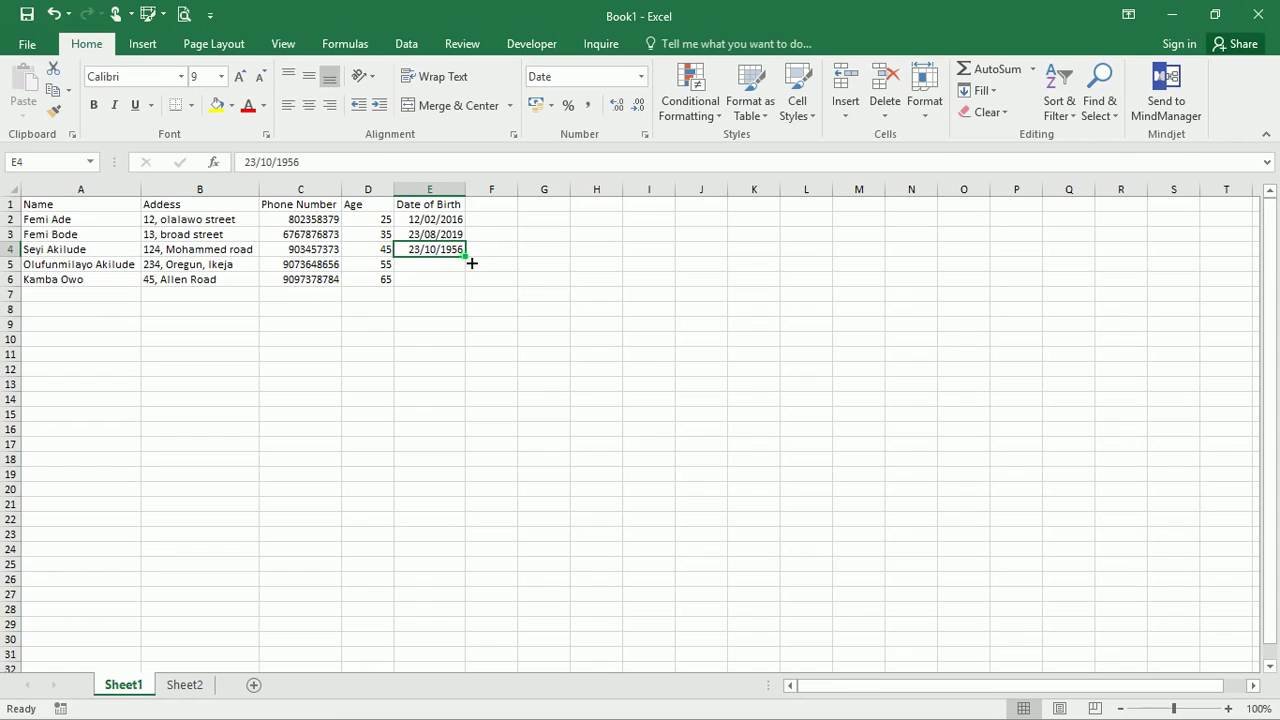
Fill E4's date down to E6 using Fill Years, giving 23/10/1957 and 23/10/1958
left_click_drag(466, 260, 469, 290)
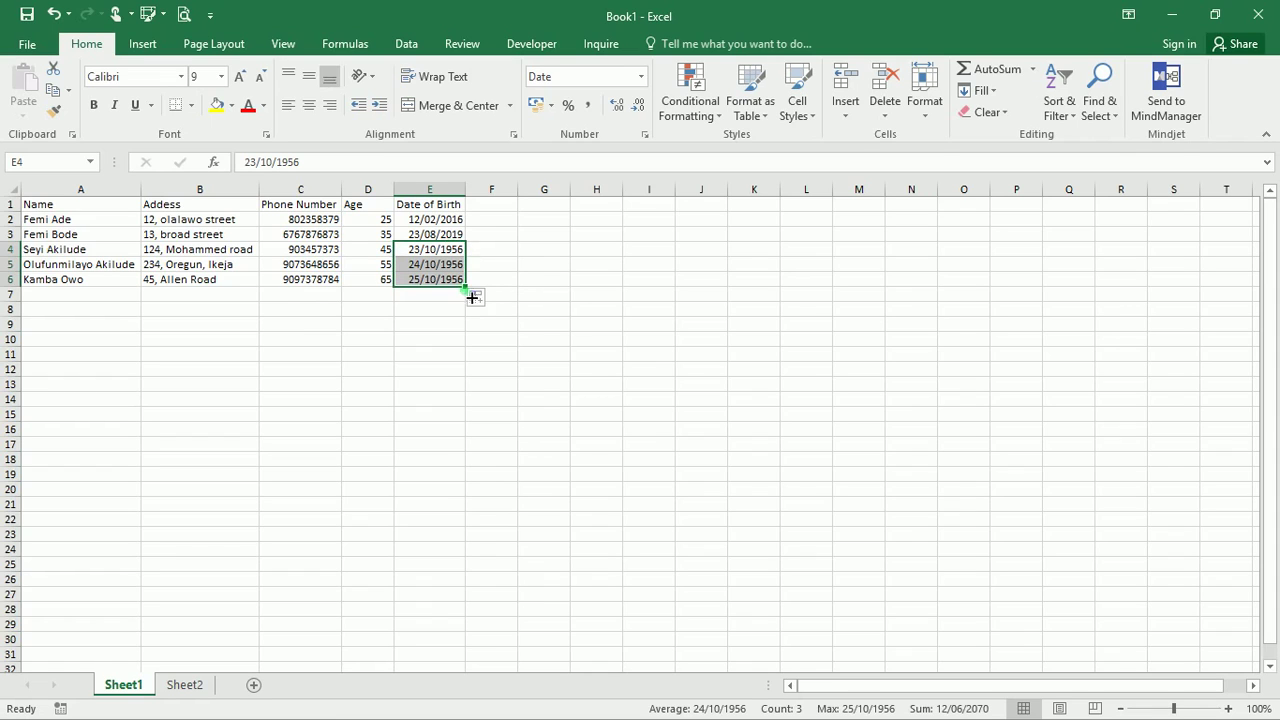
left_click(477, 299)
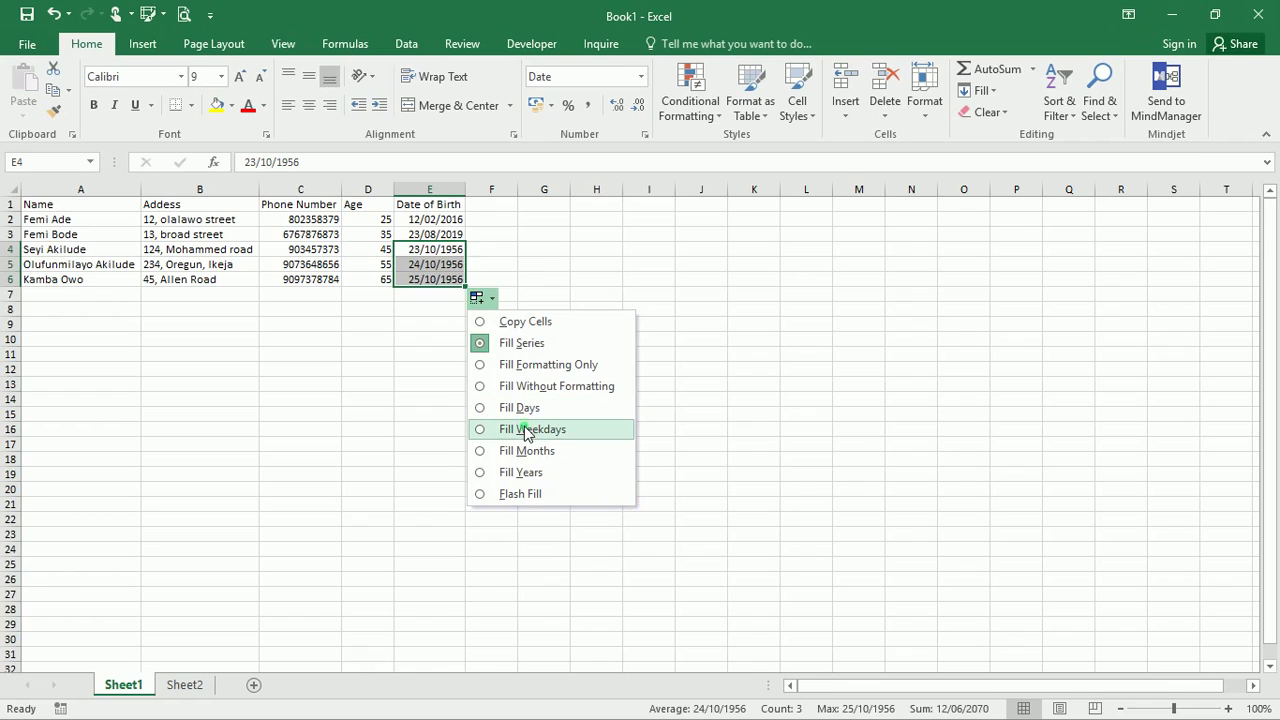
left_click(531, 430)
left_click(477, 298)
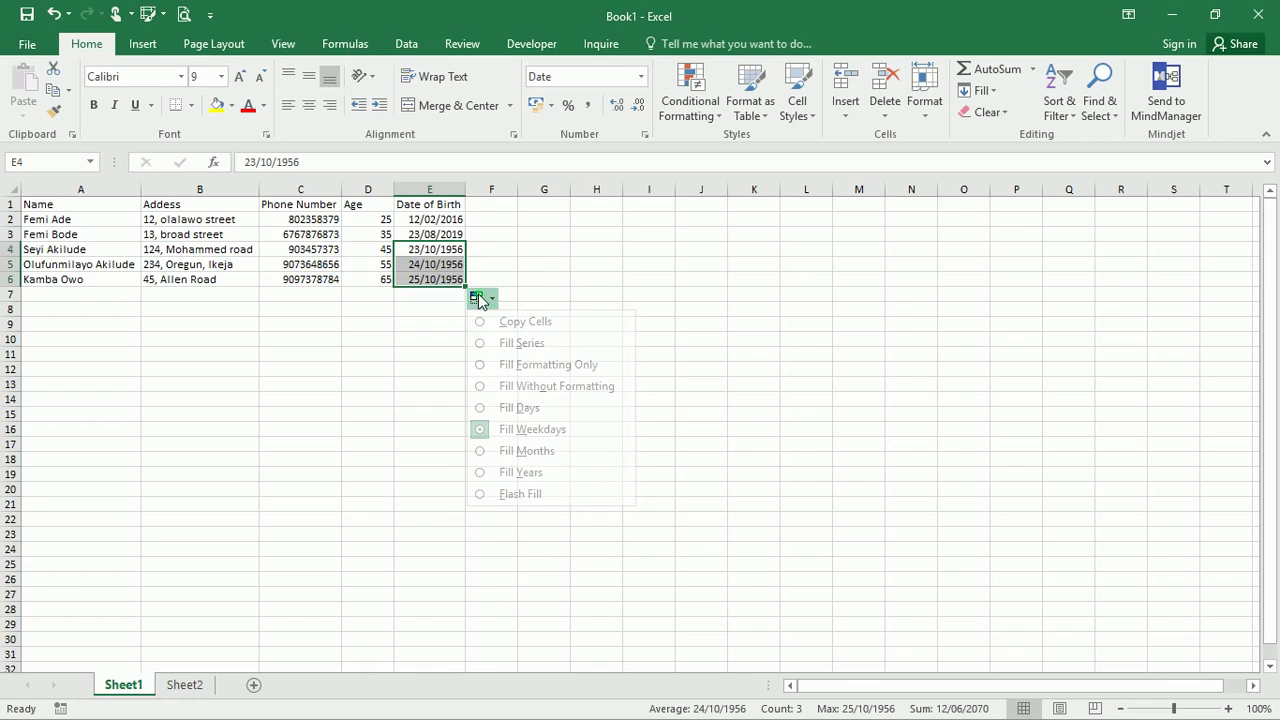
left_click(522, 472)
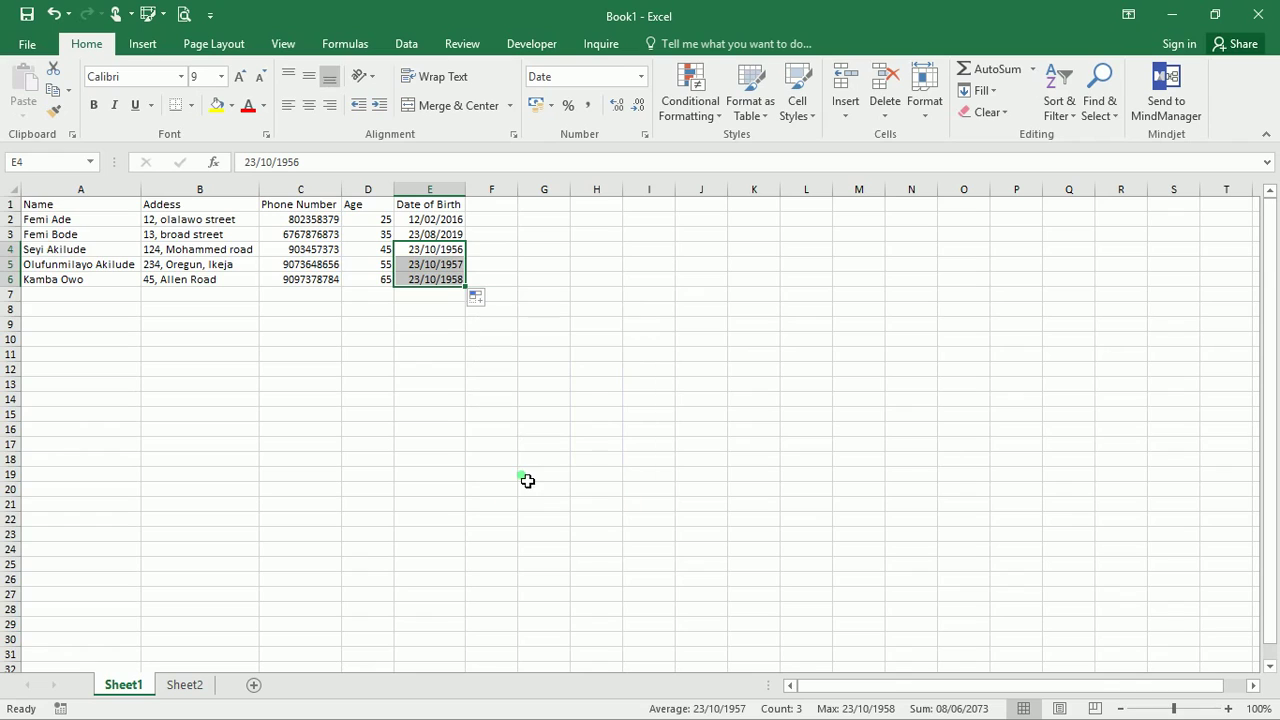
left_click(479, 297)
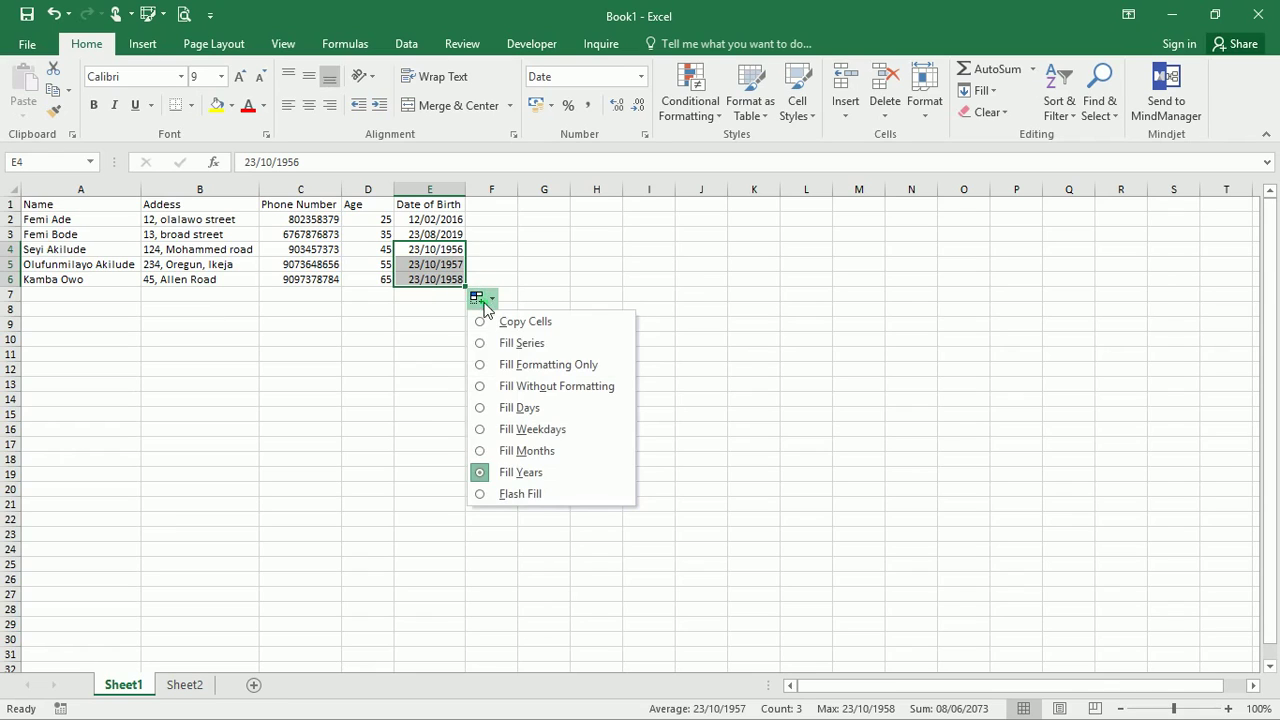
left_click(513, 494)
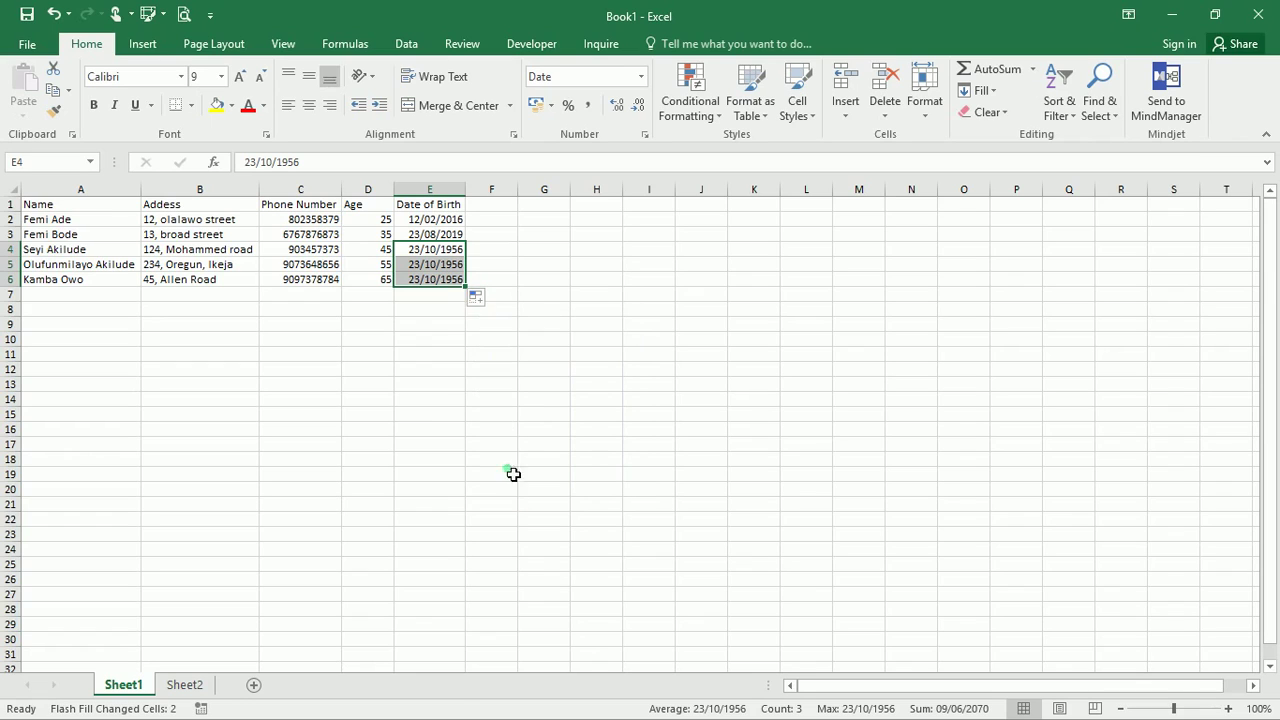
left_click(487, 303)
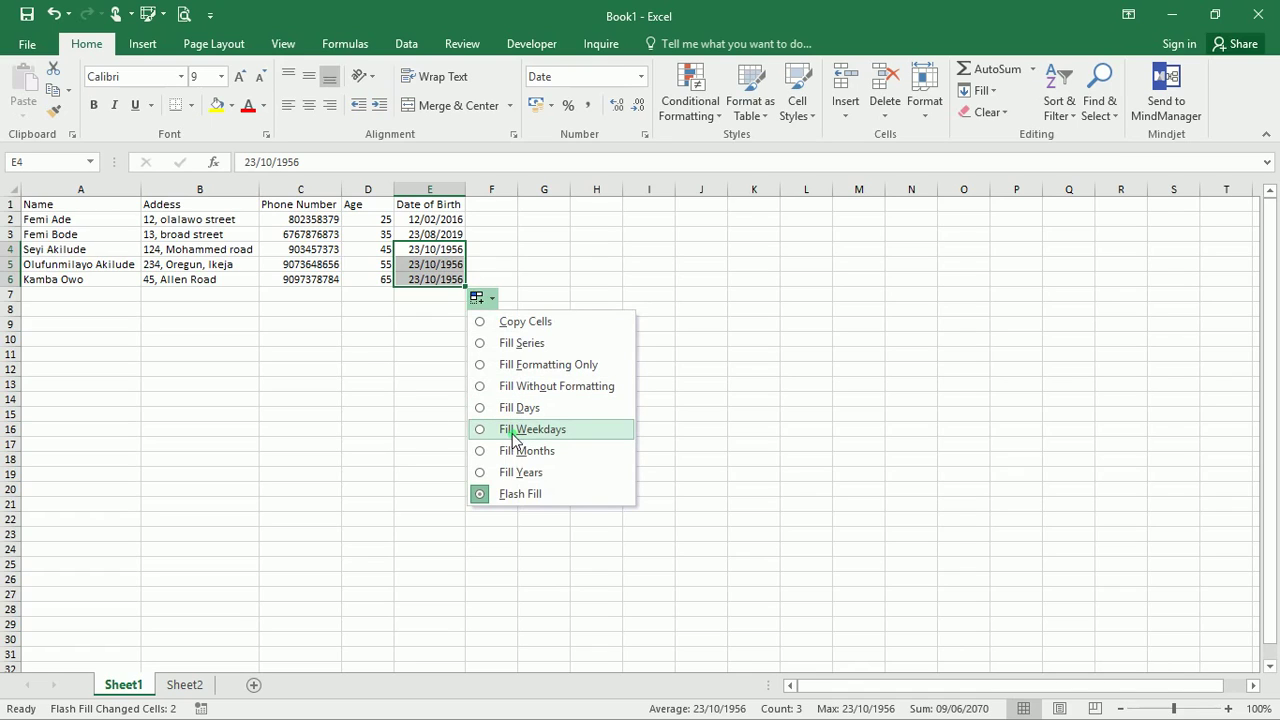
left_click(520, 475)
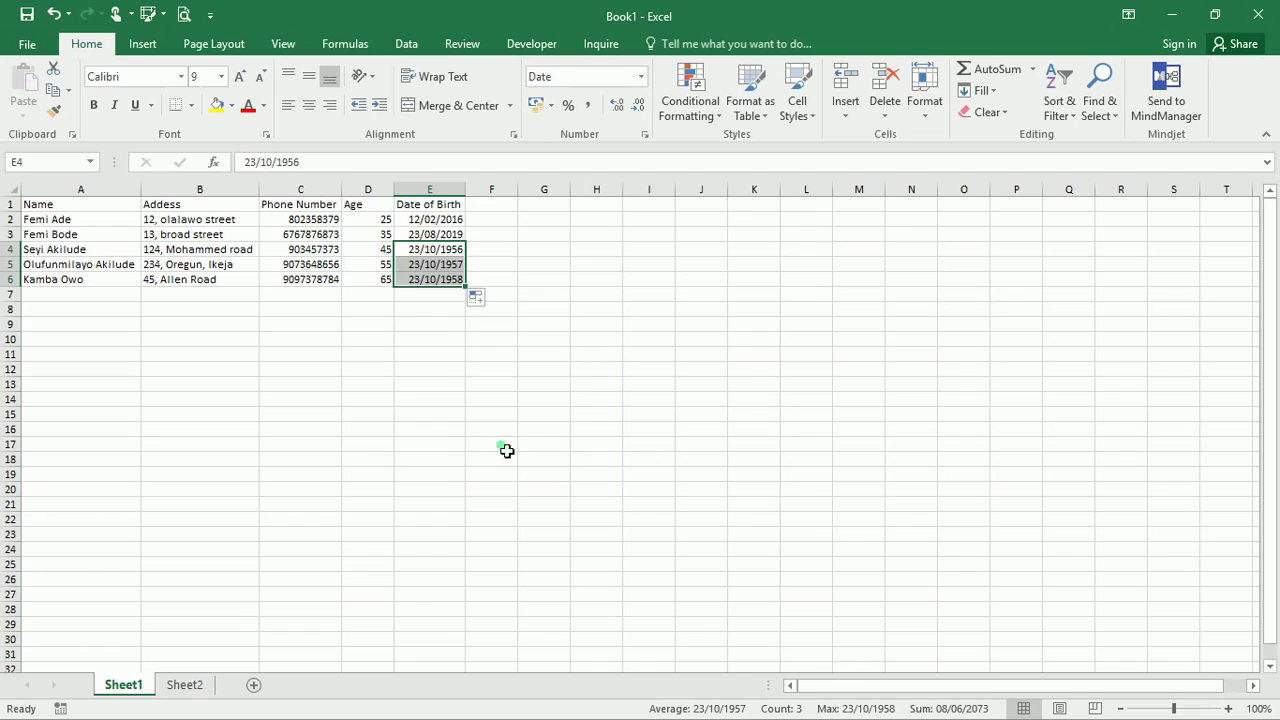
left_click(507, 451)
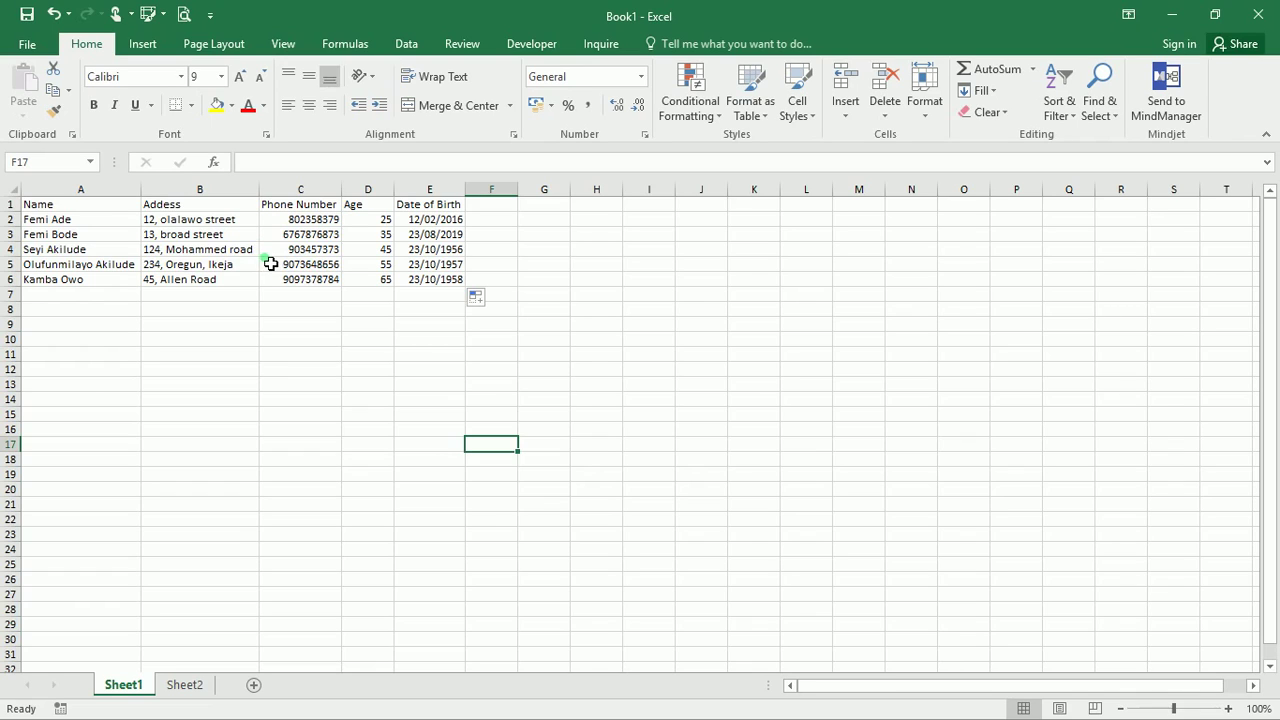
Make the row 1 column headings centred and bold
left_click(362, 340)
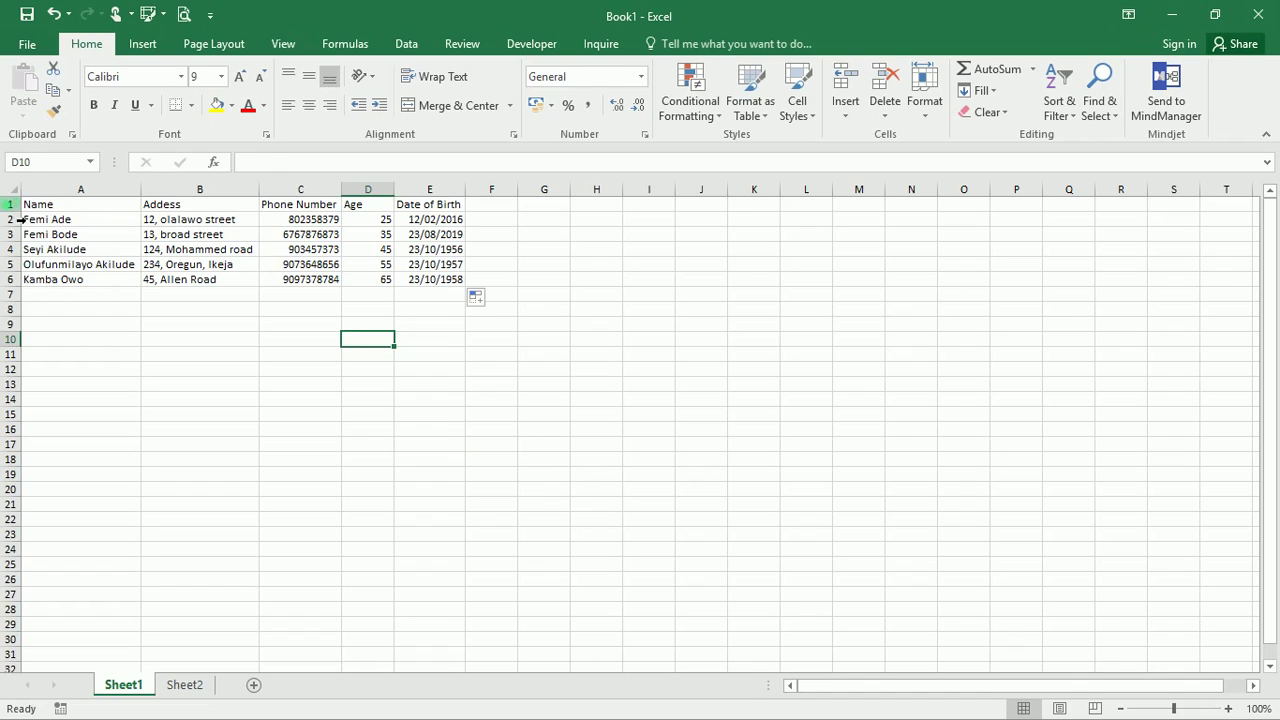
left_click(10, 204)
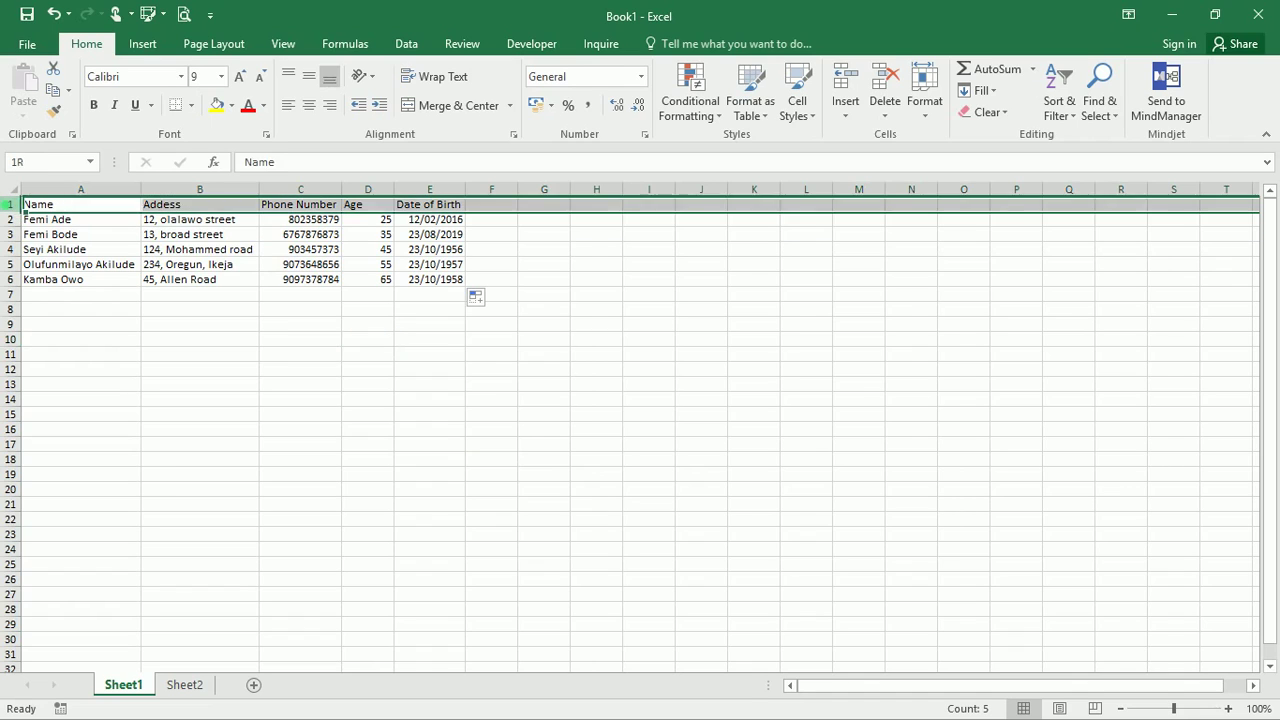
left_click(310, 105)
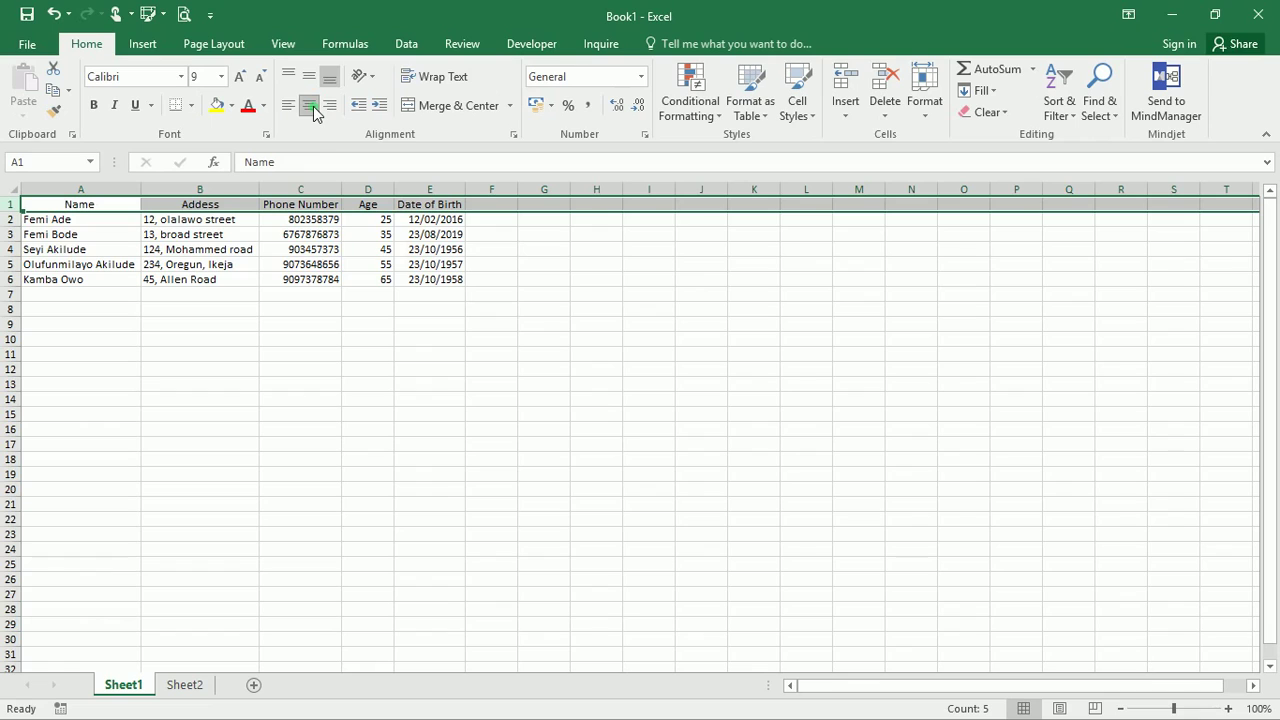
left_click(94, 105)
left_click(358, 311)
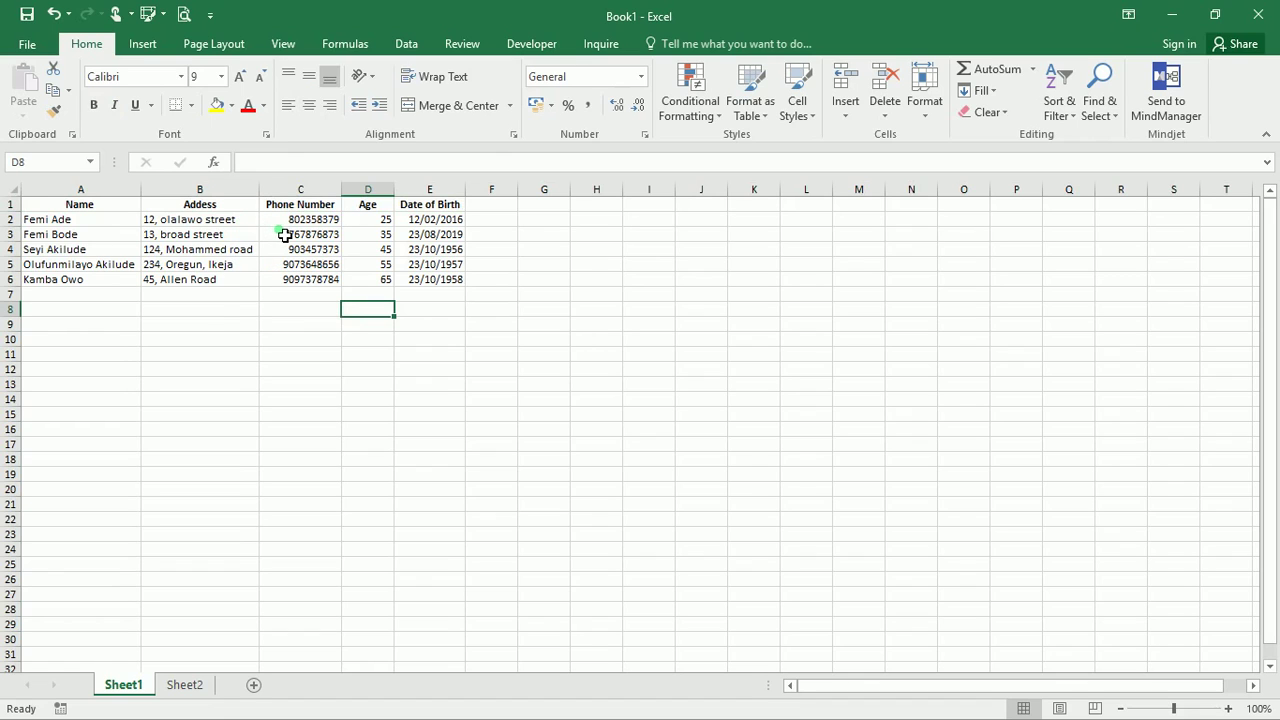
Erase the stray 'xlsx' text typed into E9, then bring up Save As with Ctrl+S
left_click_drag(285, 234, 337, 343)
left_click(337, 343)
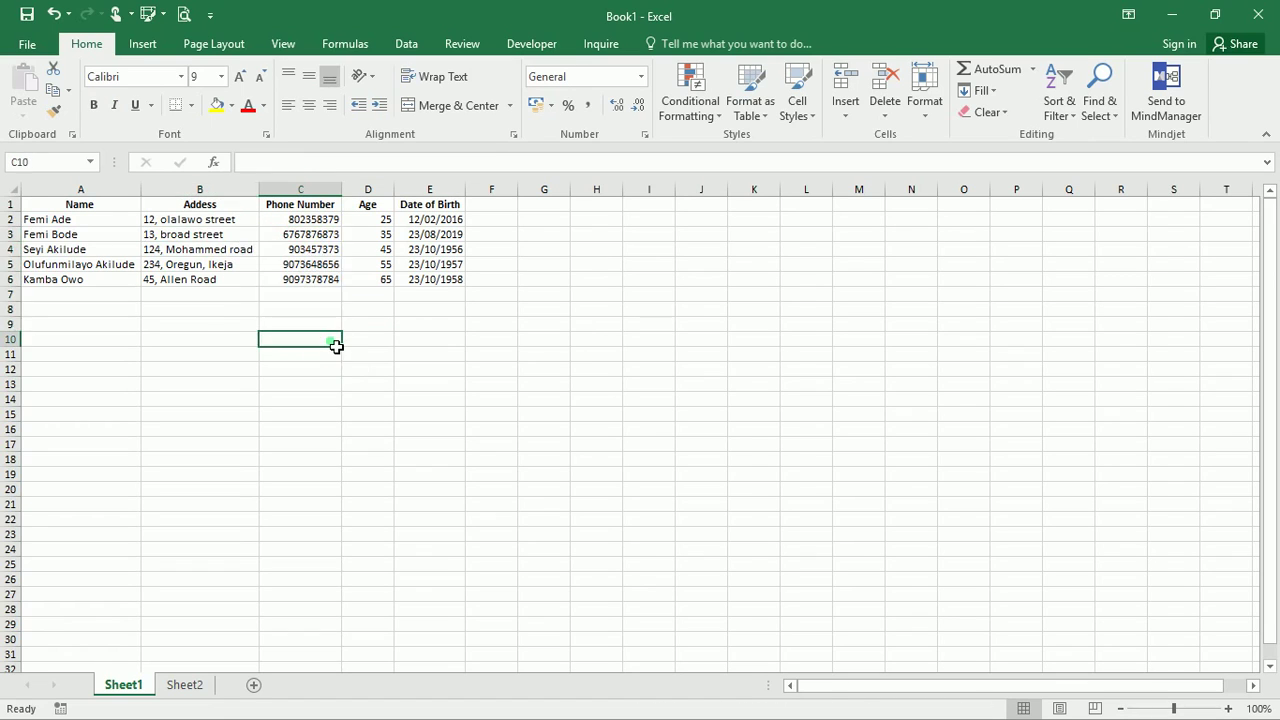
left_click(465, 328)
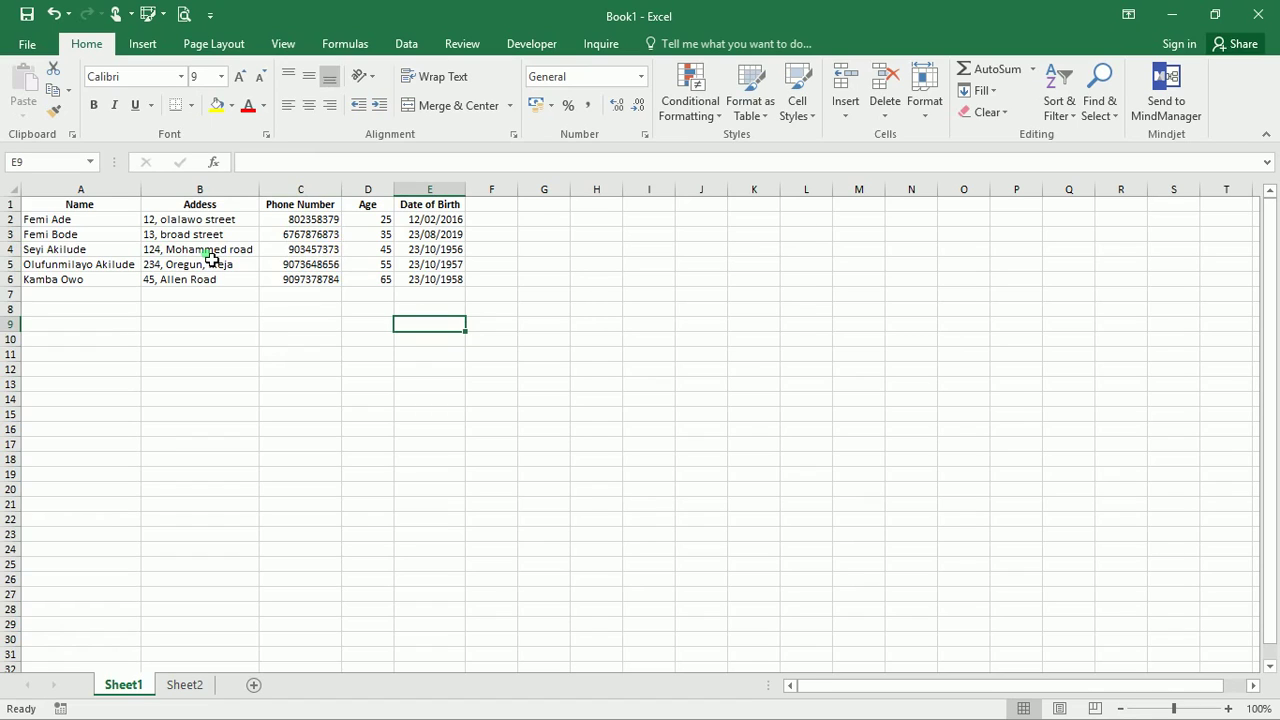
type("x")
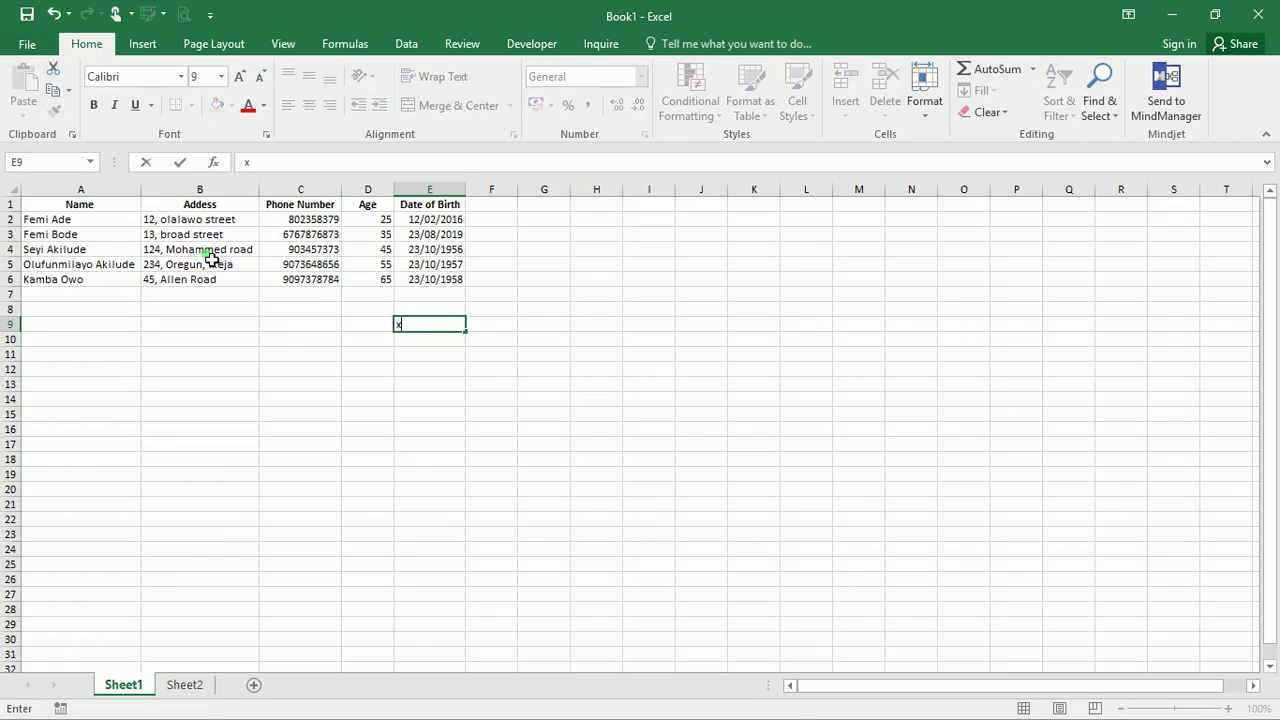
type("lsx")
key("BackSpace")
key("BackSpace")
key("ctrl+s")
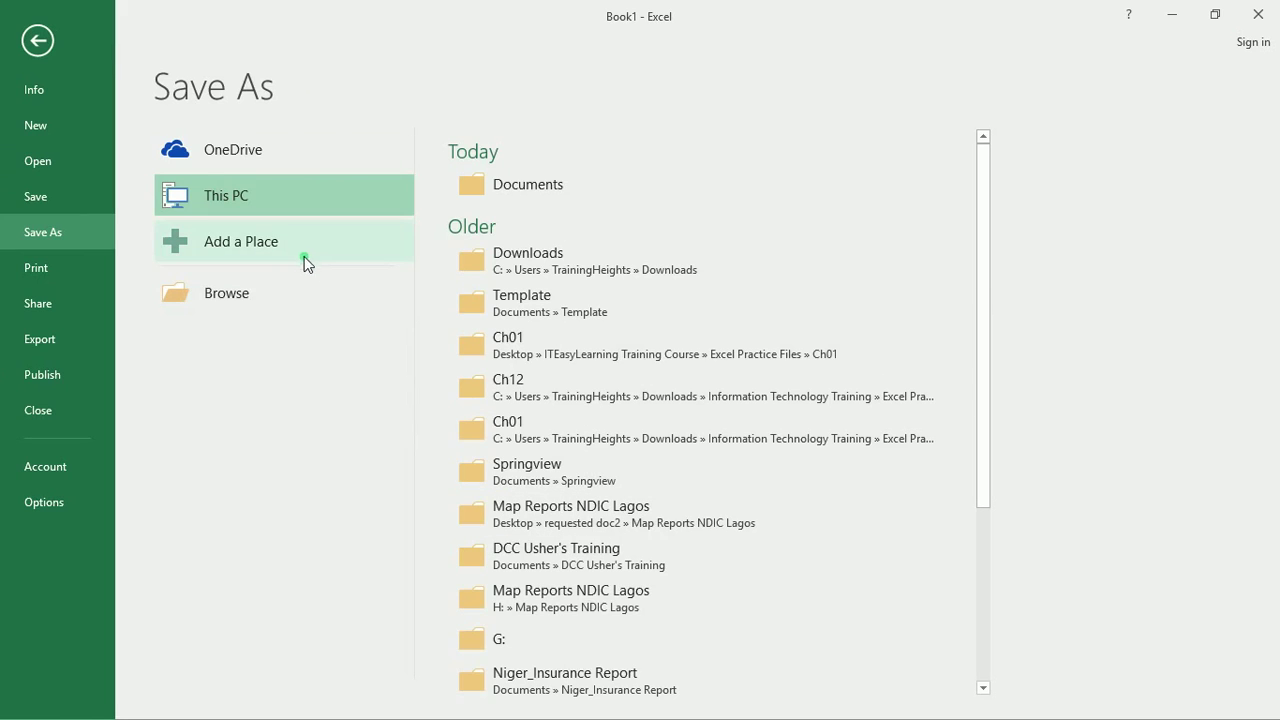
Save the workbook to Documents as 'Sample Company Data', keeping the Excel Workbook type
left_click(304, 291)
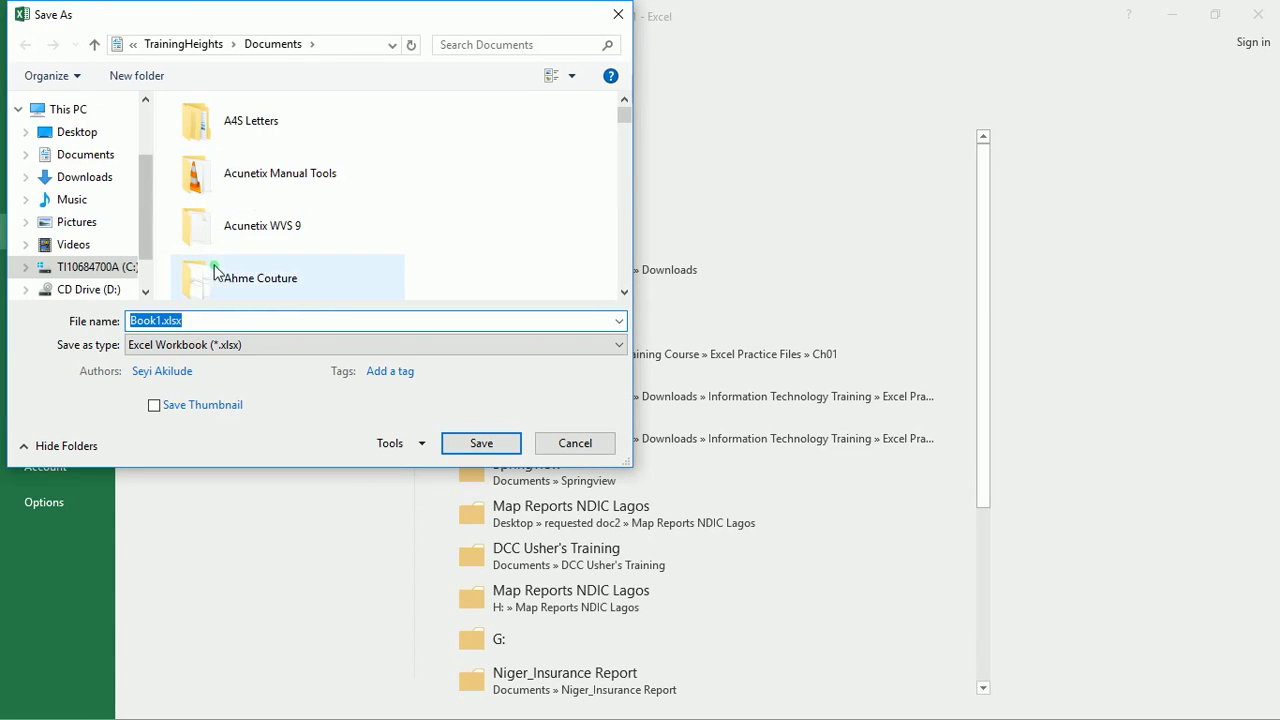
left_click(104, 161)
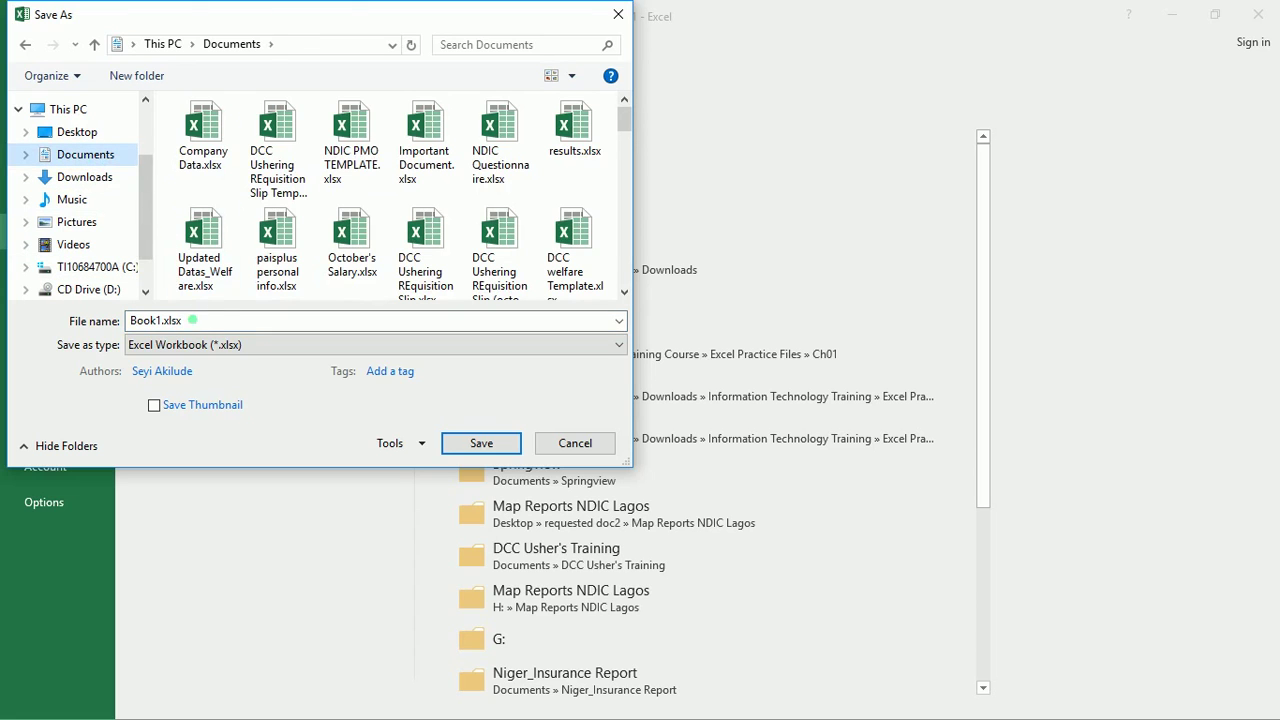
double_click(167, 324)
left_click(160, 321)
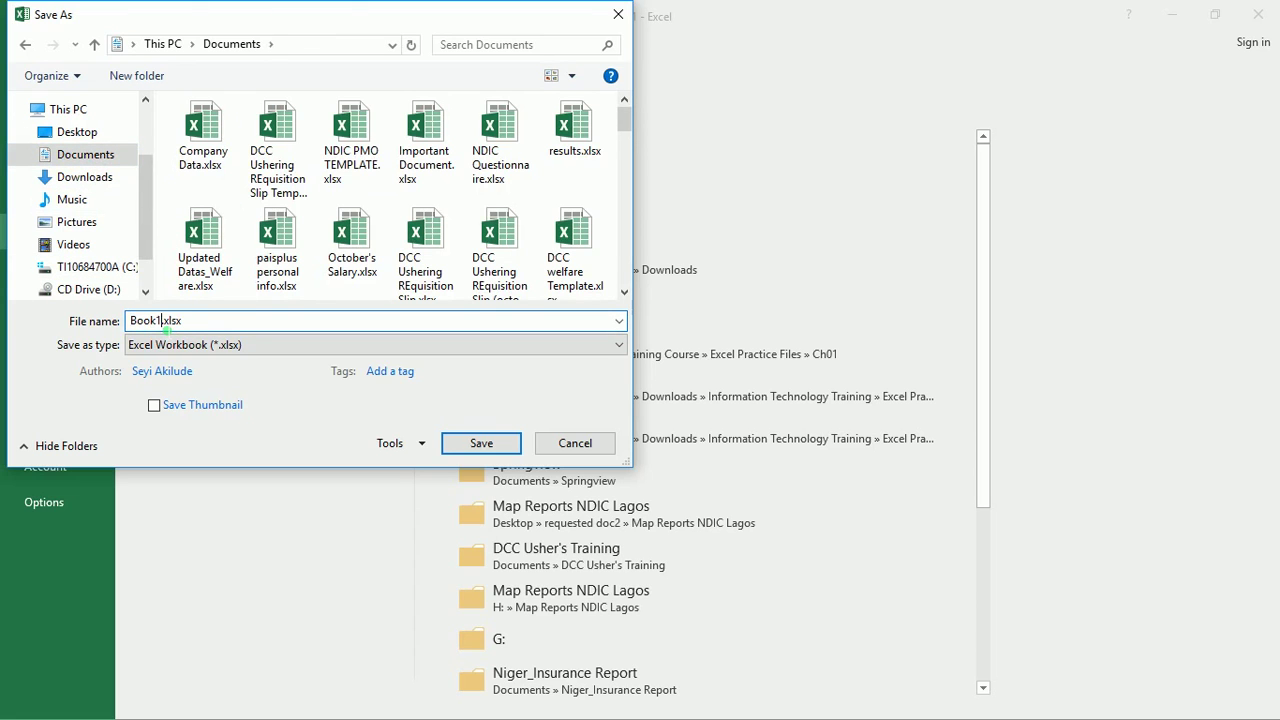
key("BackSpace")
key("BackSpace")
key("BackSpace")
key("BackSpace")
key("BackSpace")
type("Sample Company Data")
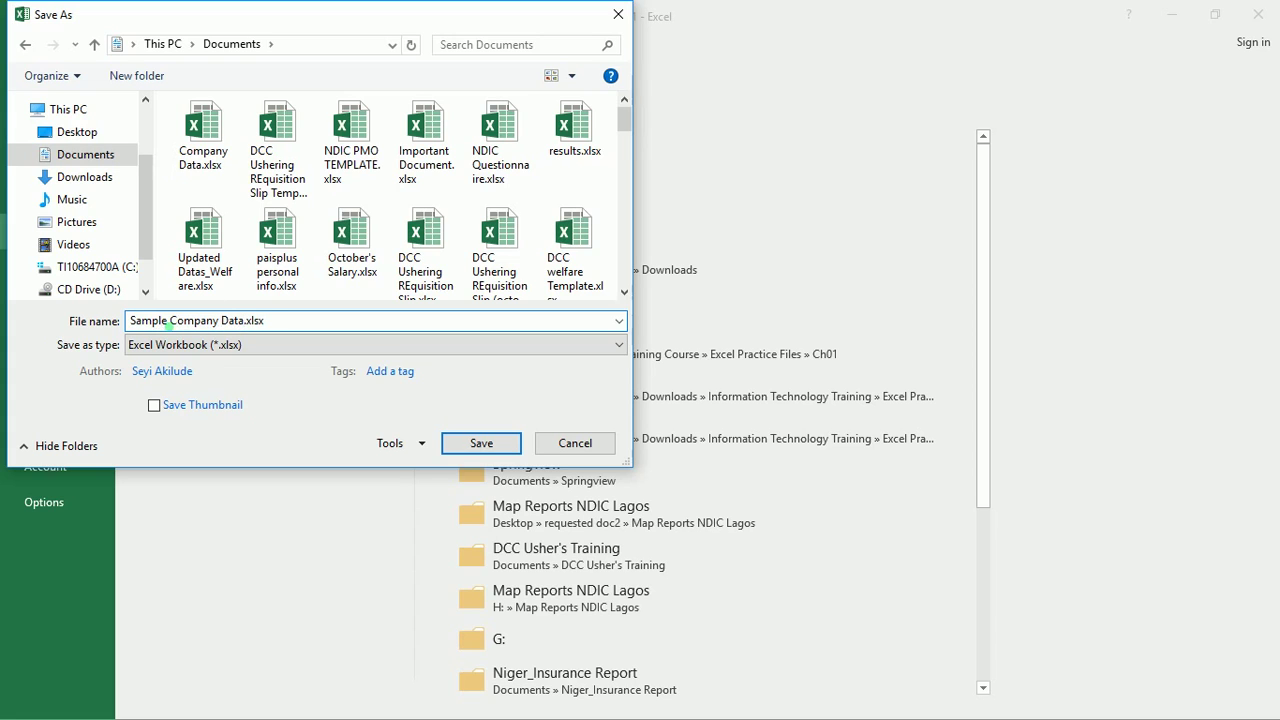
left_click(207, 344)
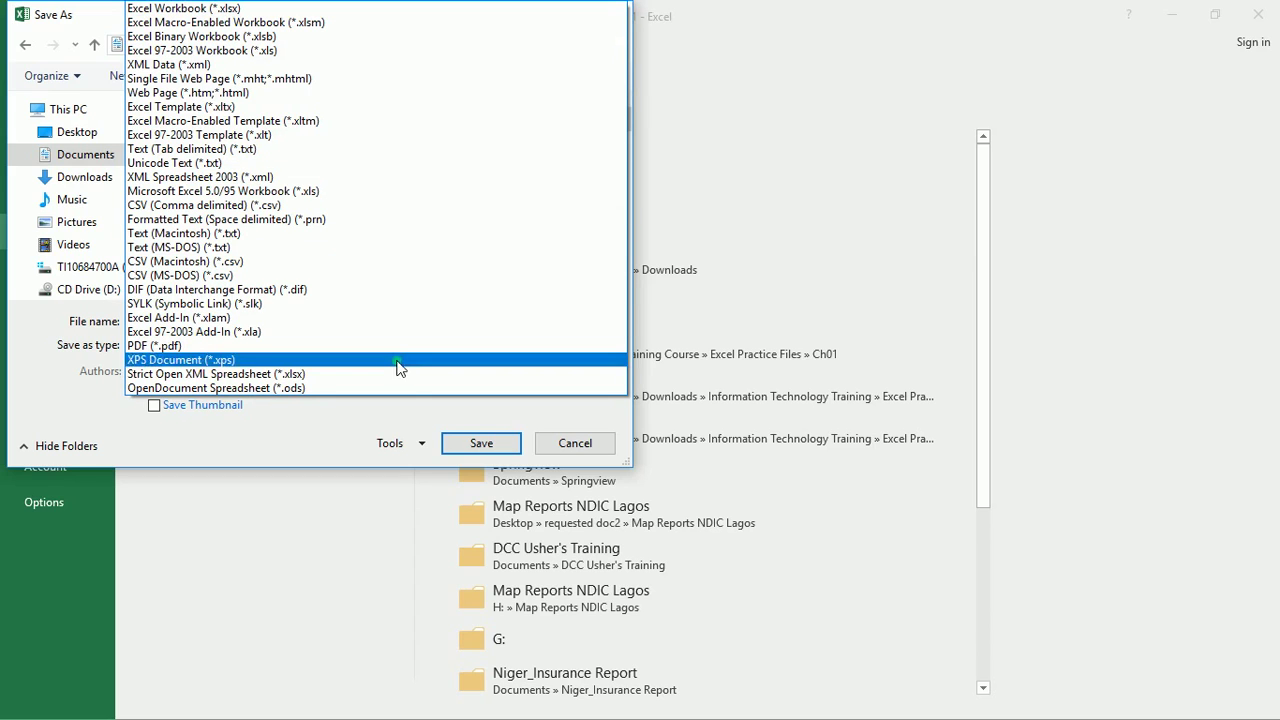
left_click(506, 446)
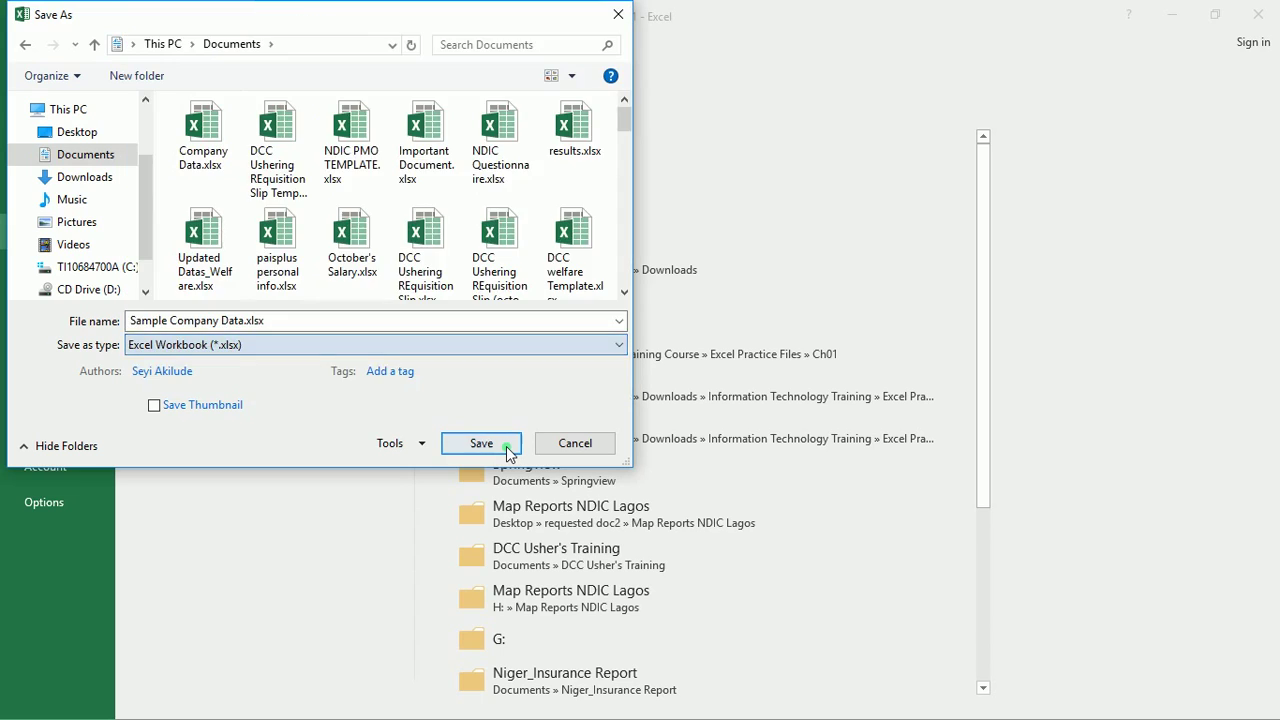
left_click(504, 449)
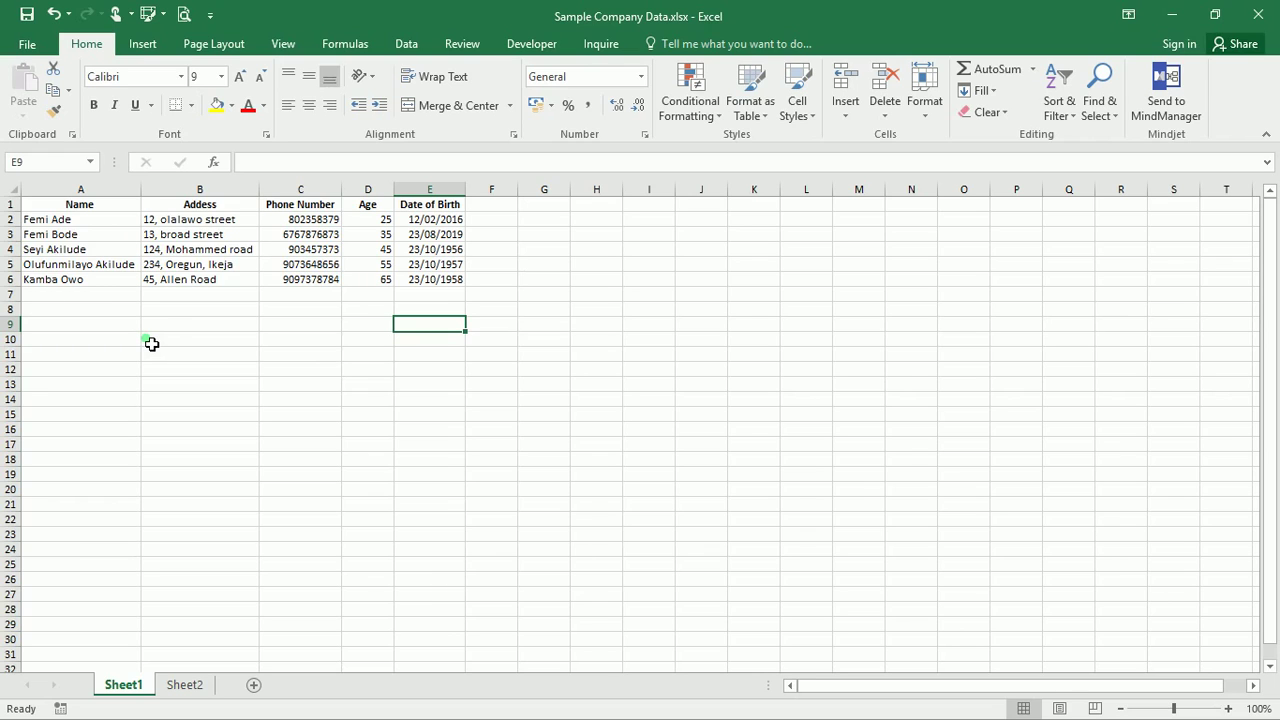
Open the Save As dialog on This PC and choose PDF (*.pdf) as the file type
left_click(28, 46)
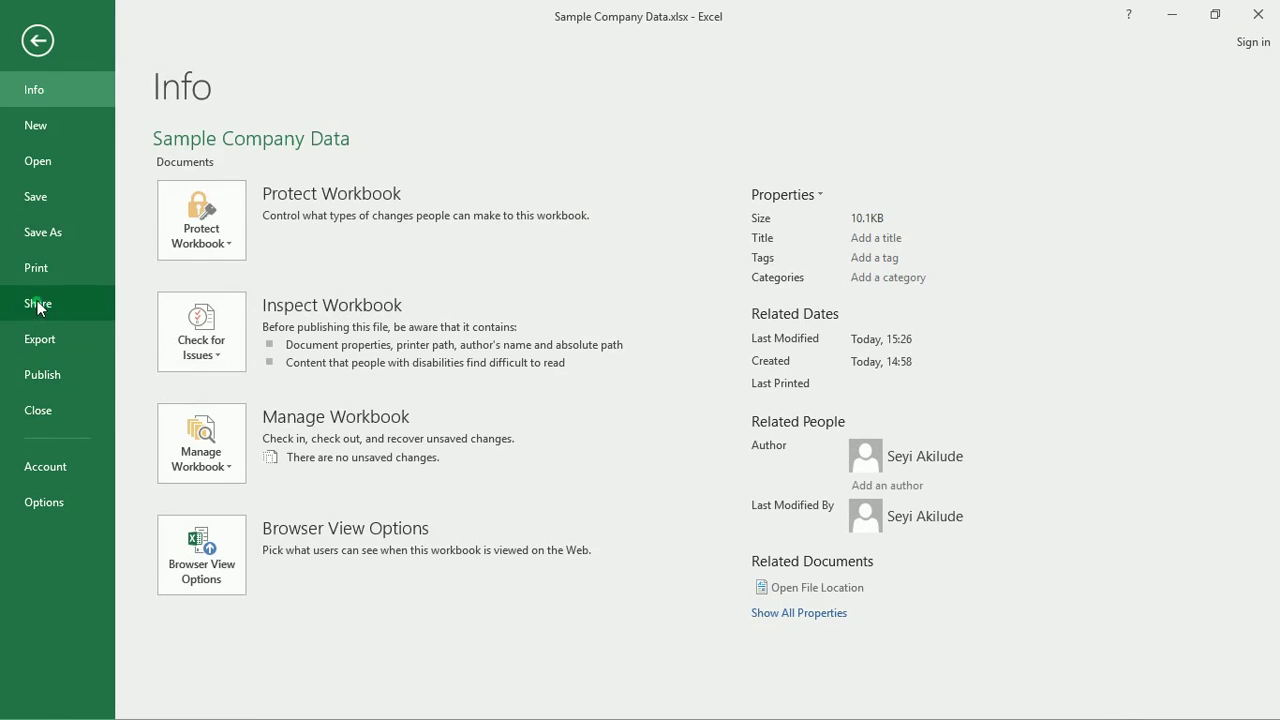
left_click(37, 235)
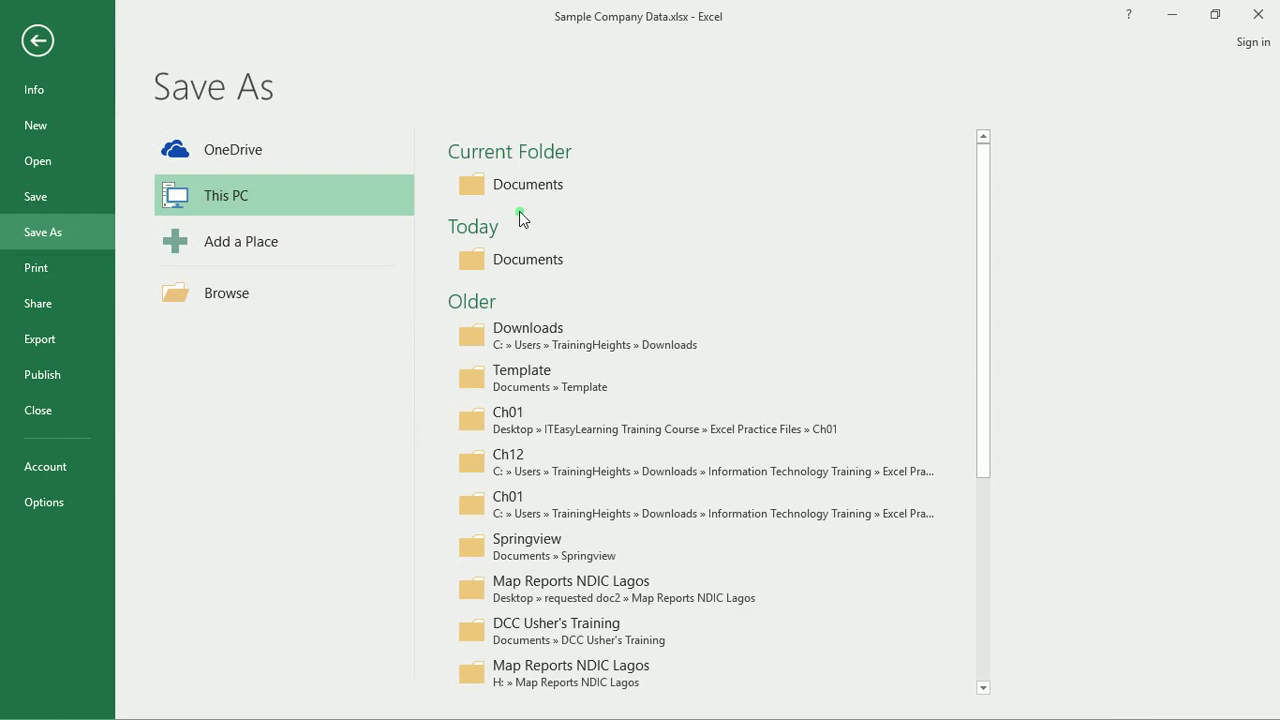
left_click(267, 254)
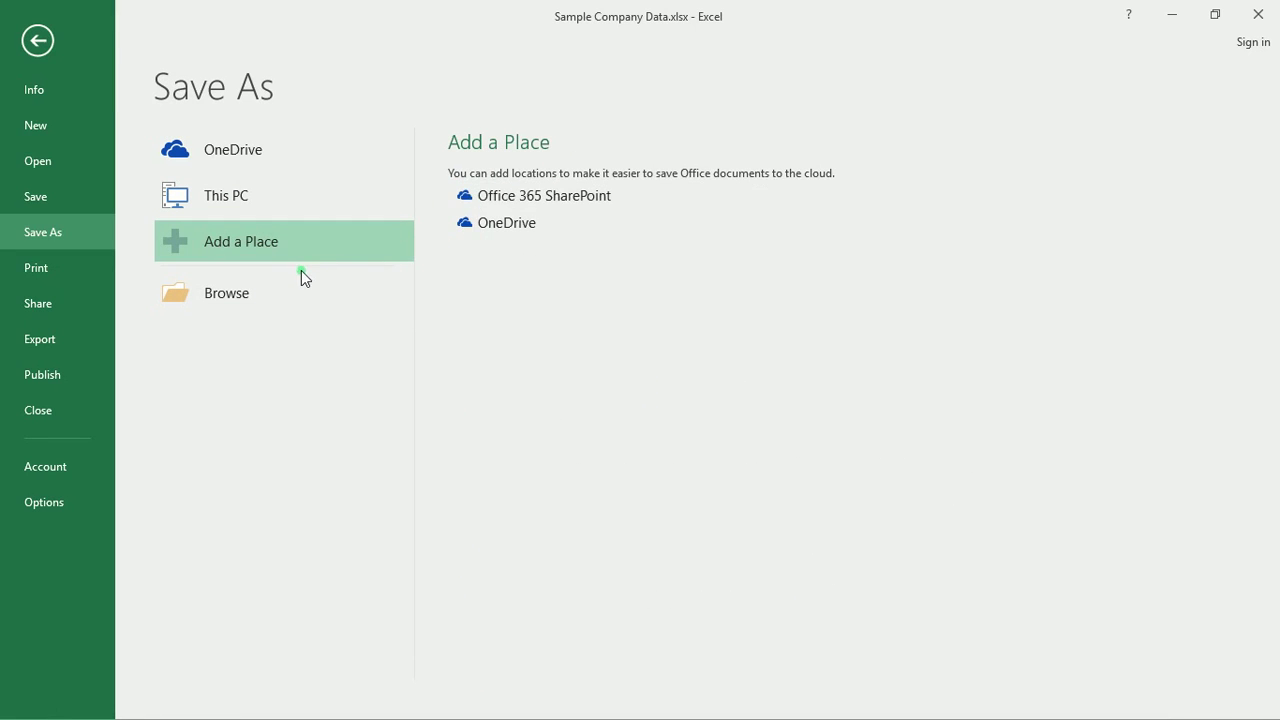
left_click(246, 188)
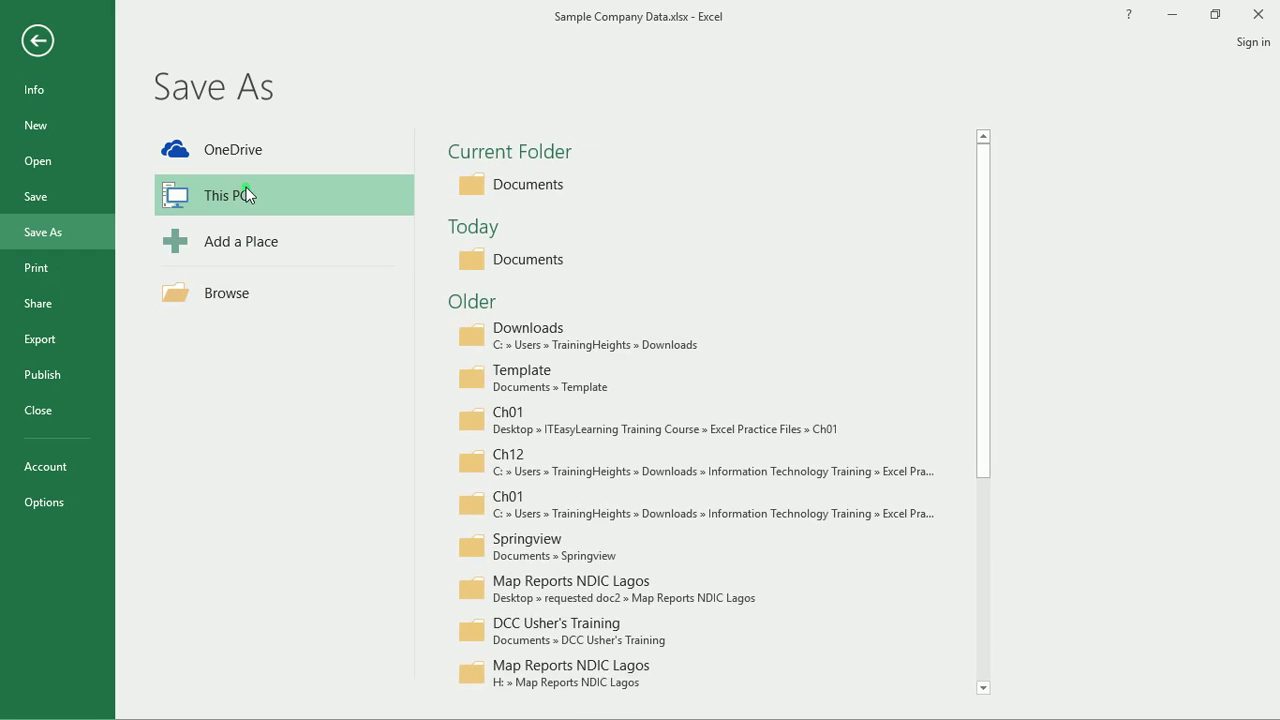
left_click(240, 290)
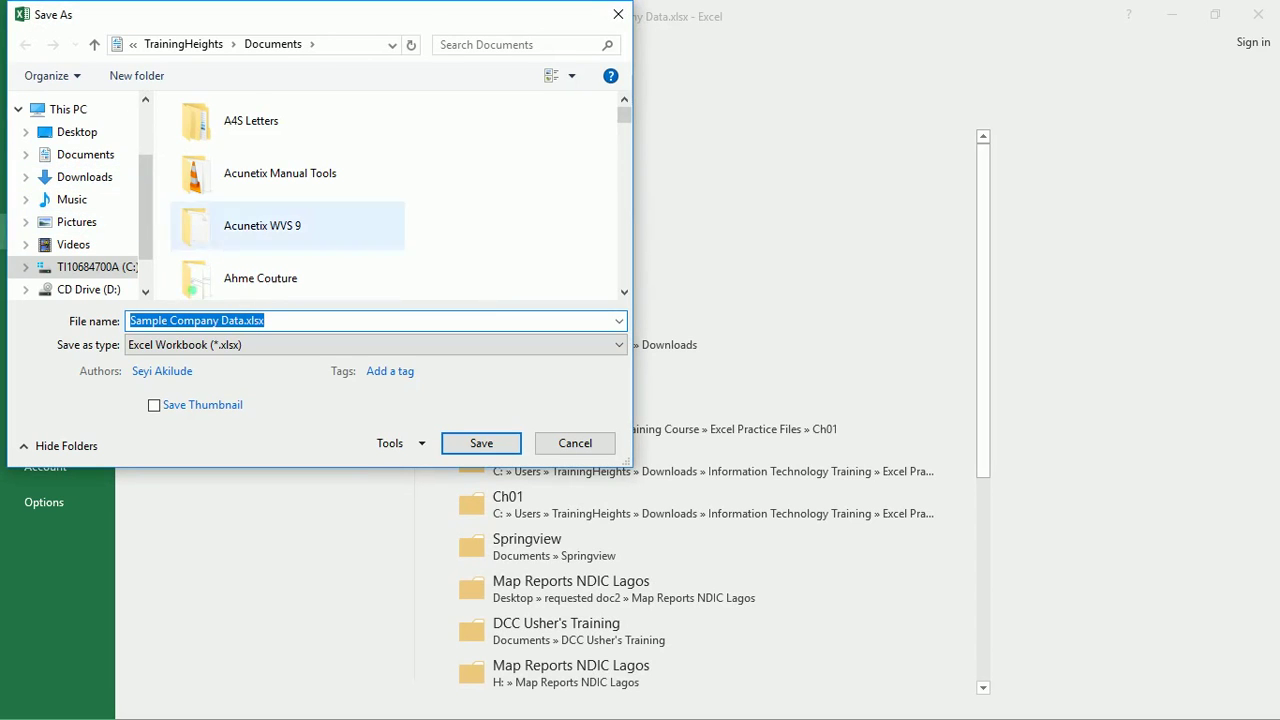
left_click(216, 348)
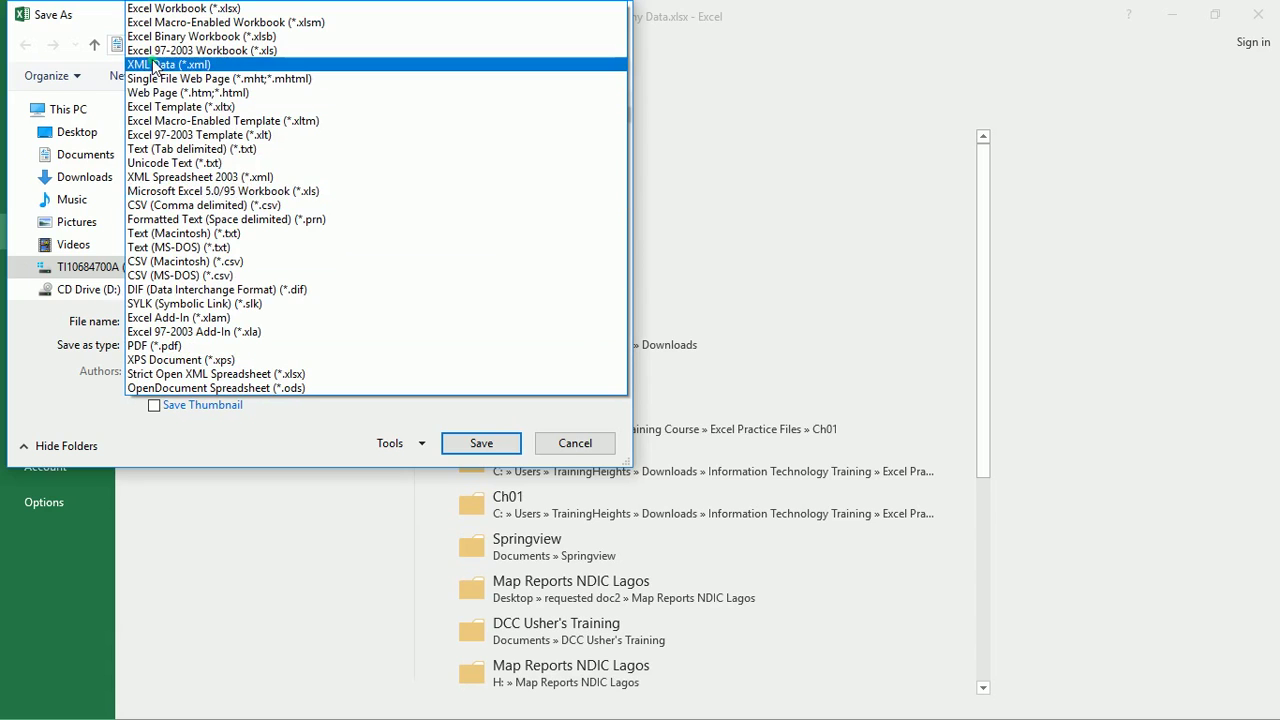
left_click(176, 345)
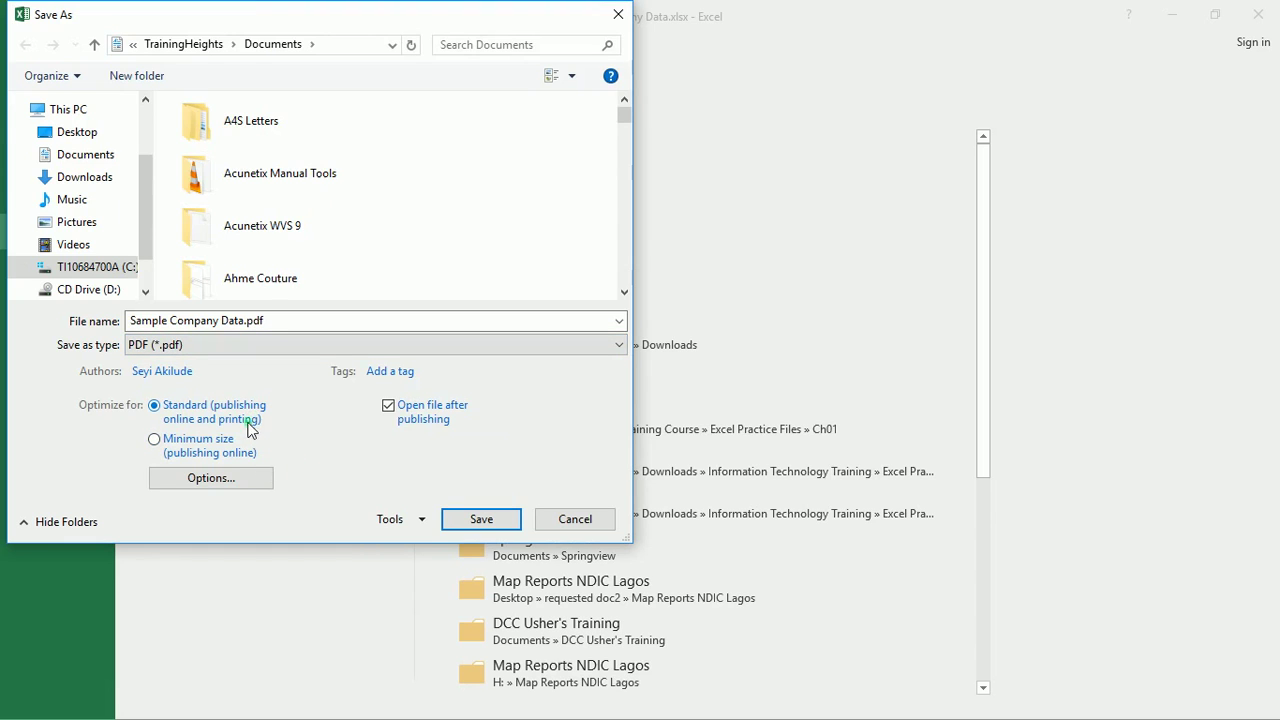
left_click(222, 482)
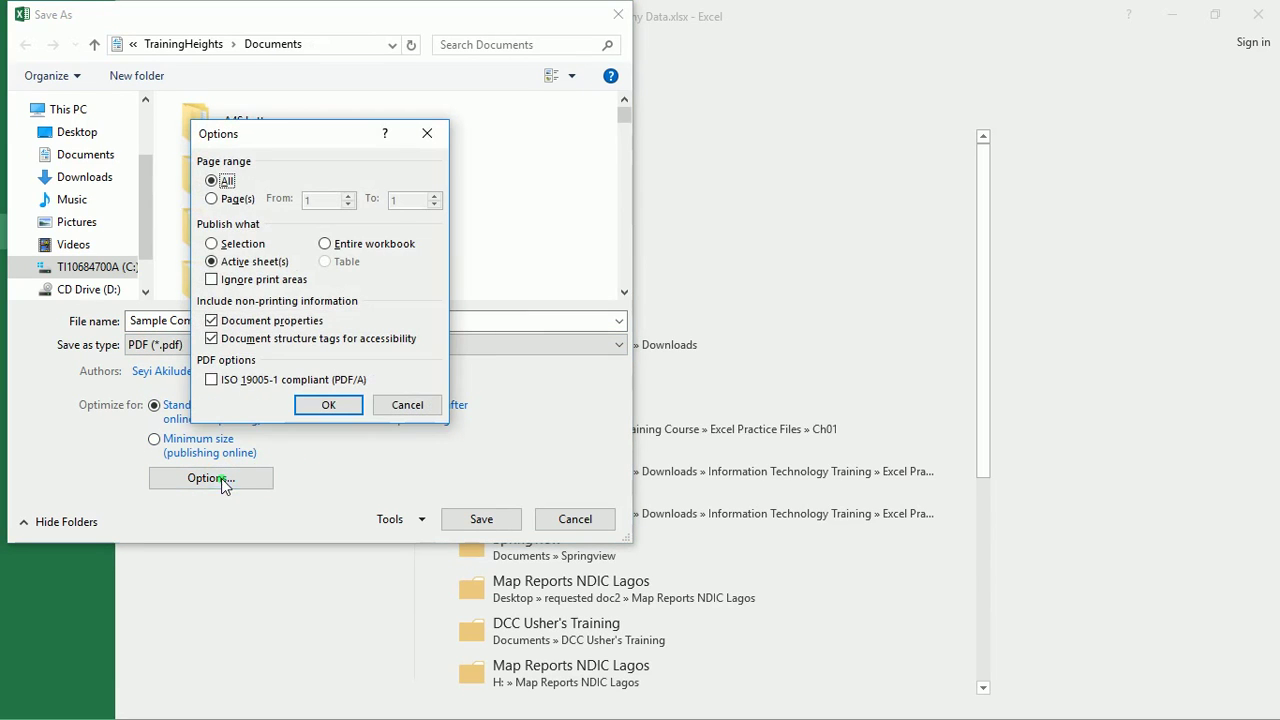
left_click(213, 201)
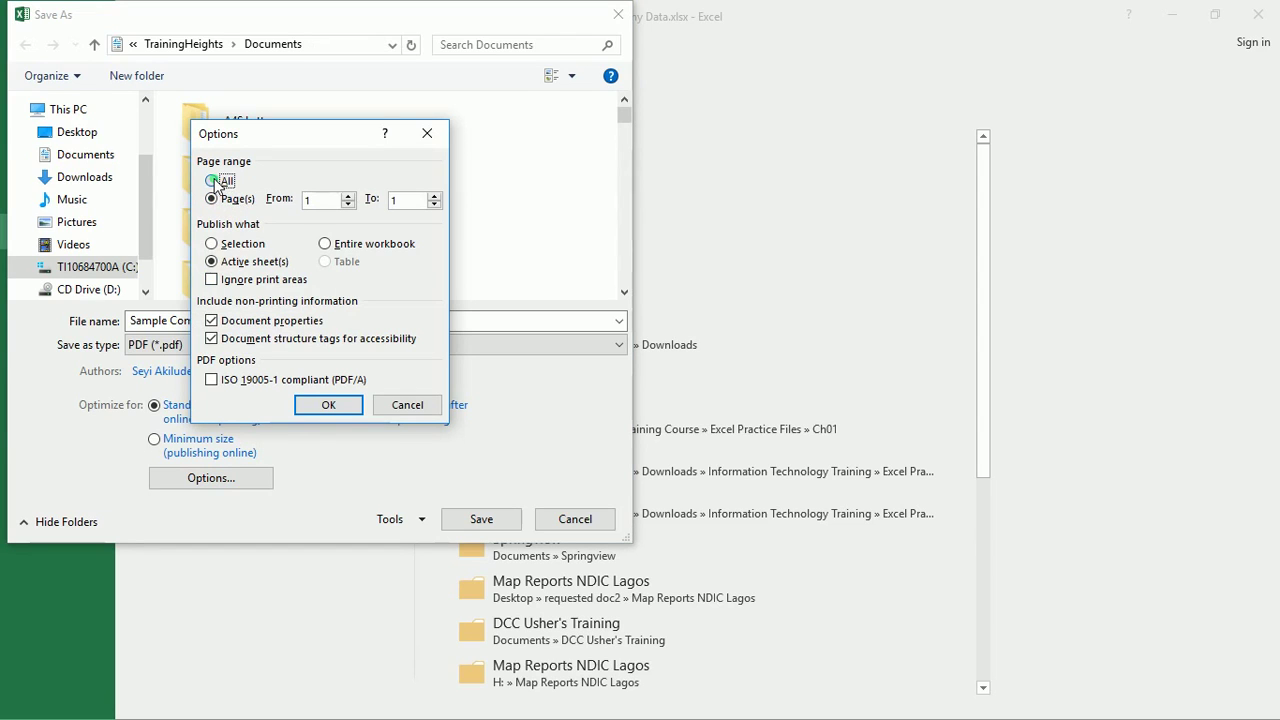
left_click(213, 181)
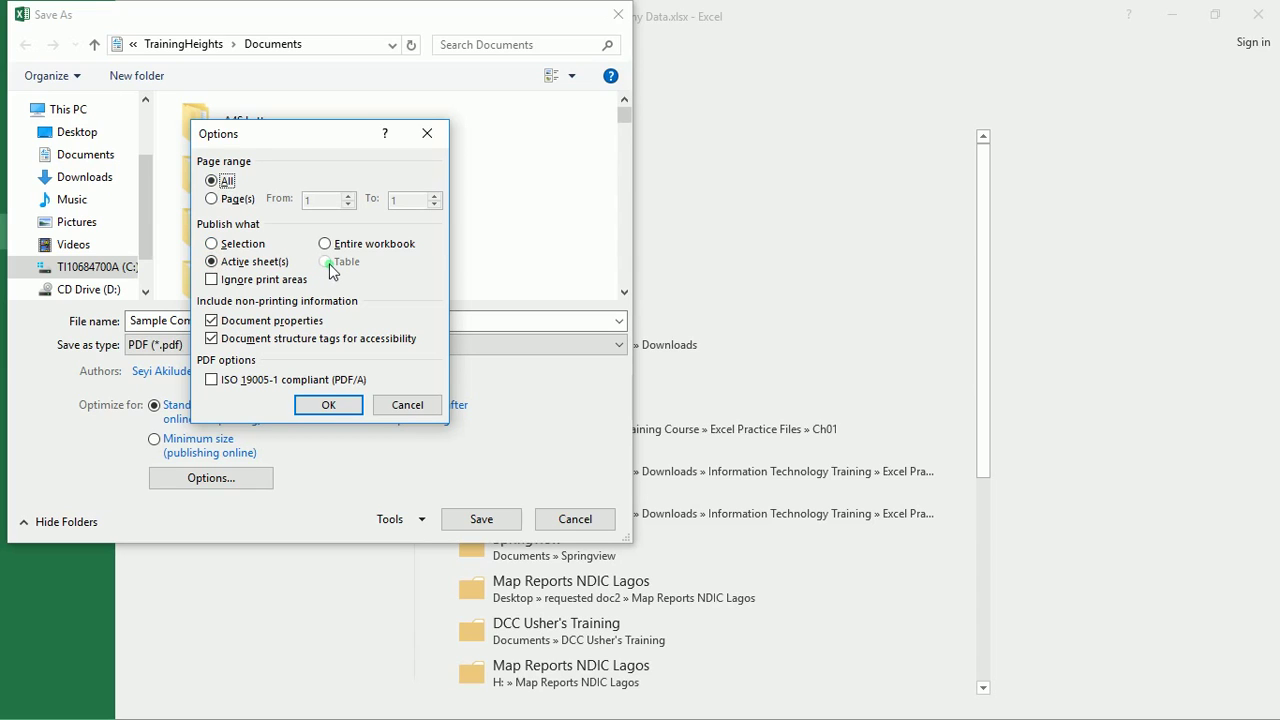
left_click(224, 246)
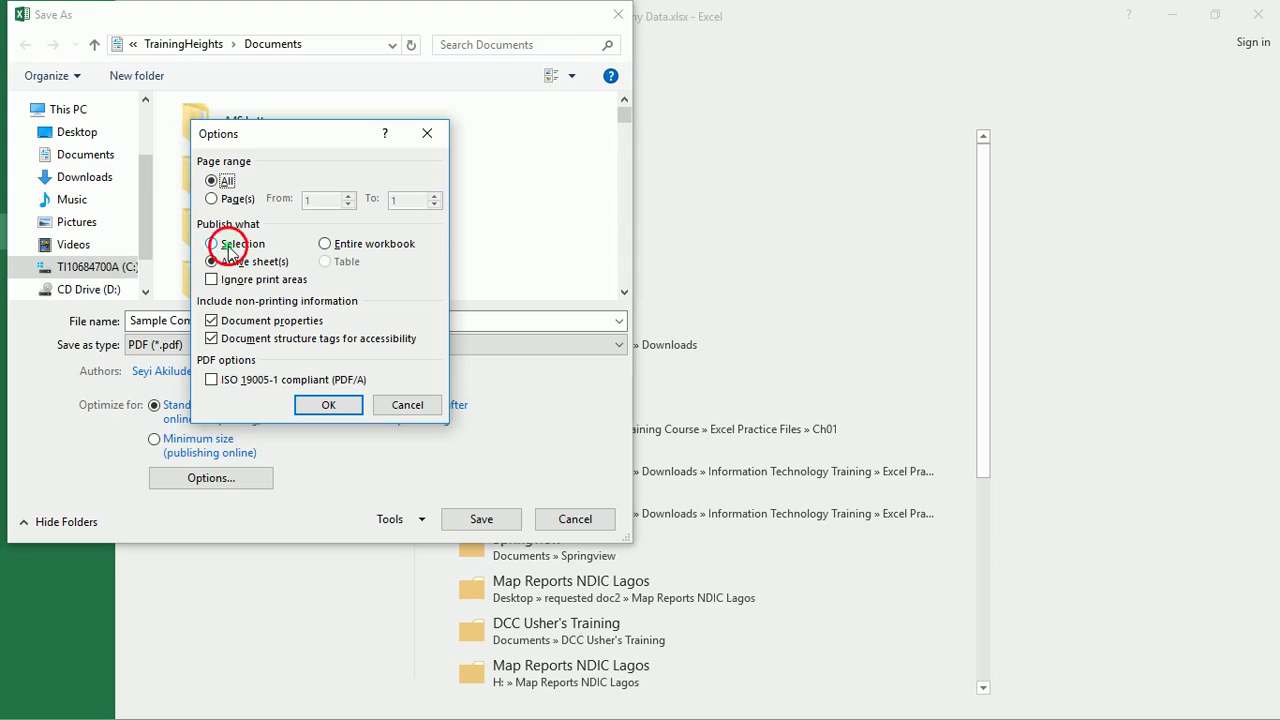
left_click(327, 245)
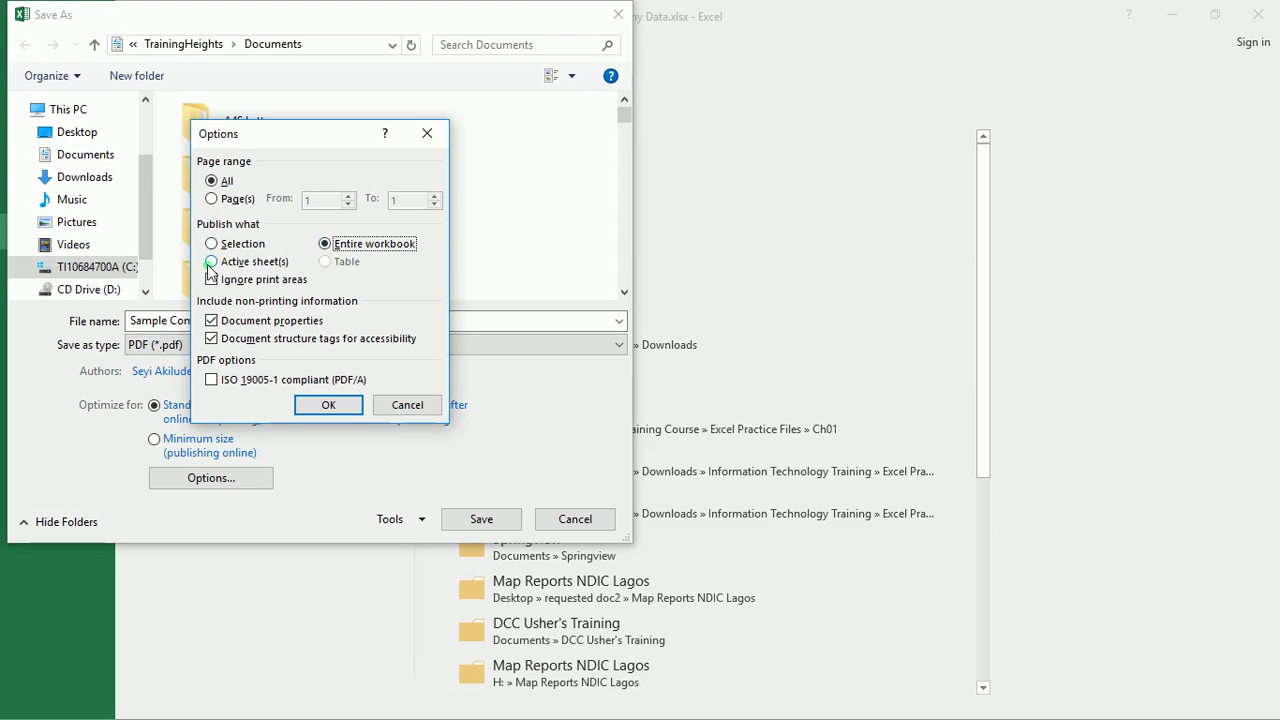
left_click(213, 263)
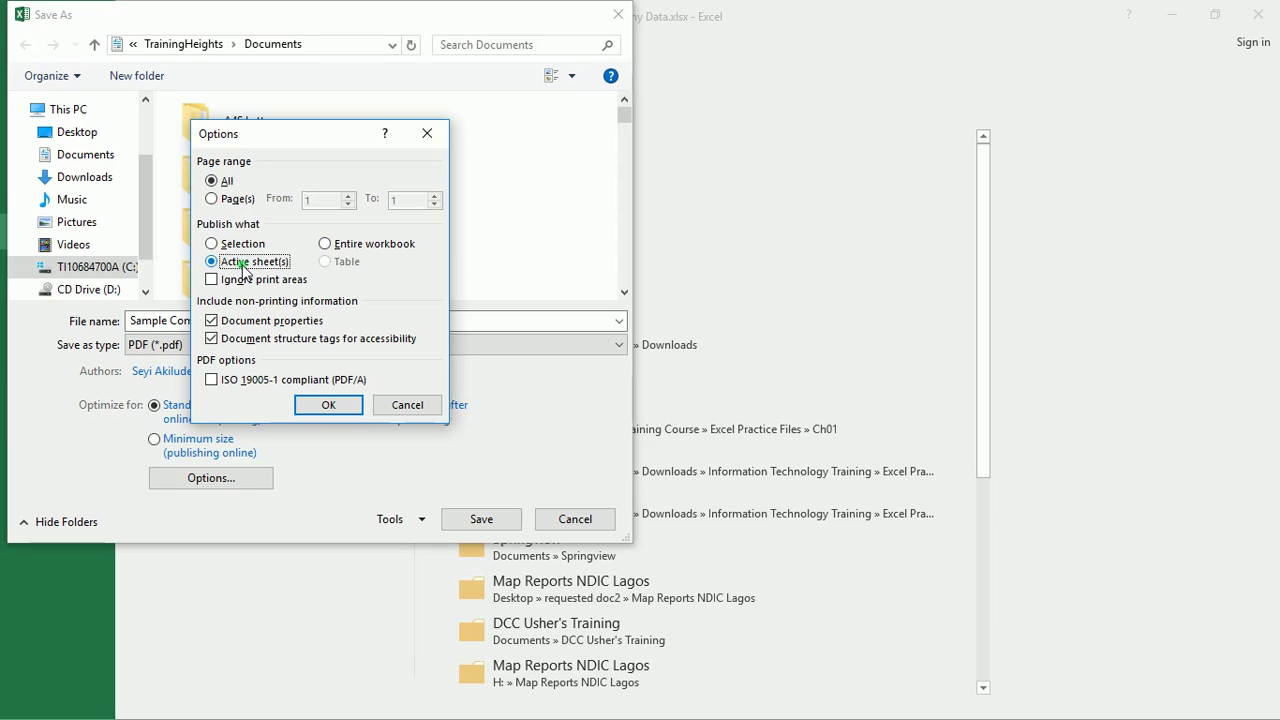
left_click(328, 404)
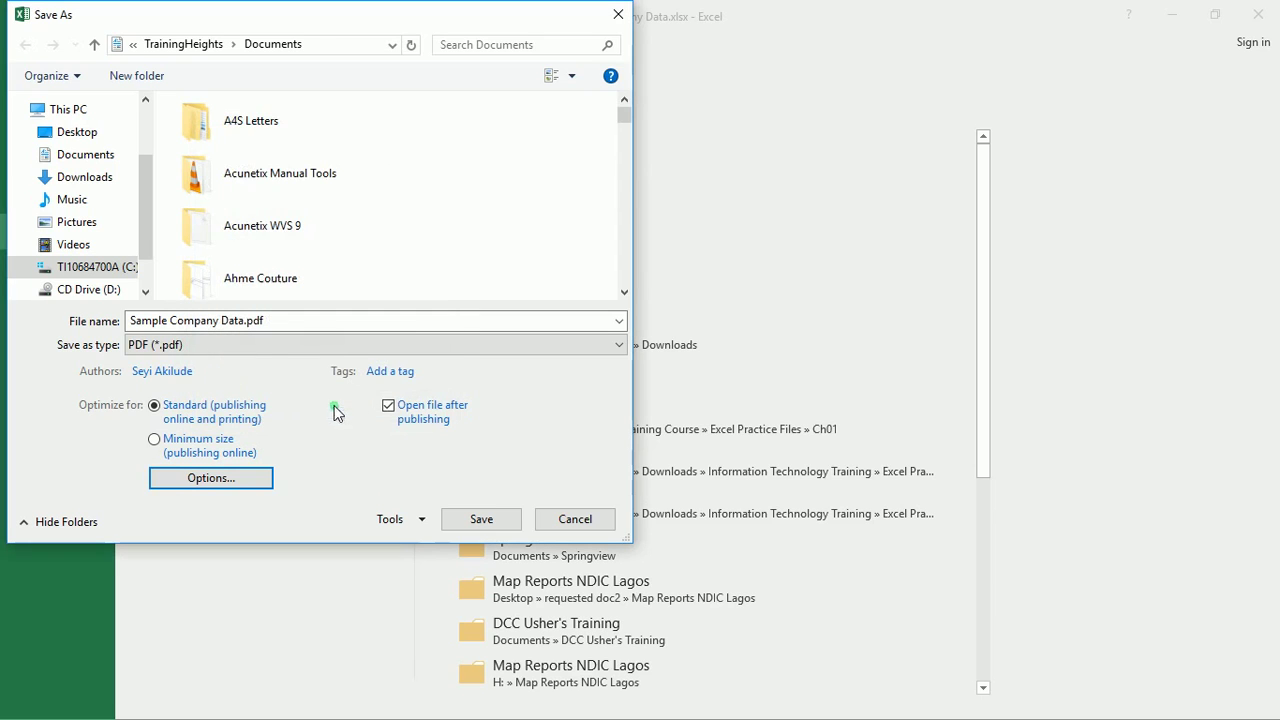
Save the PDF and review the five-record table in Acrobat Reader, briefly highlighting its last rows
left_click(483, 523)
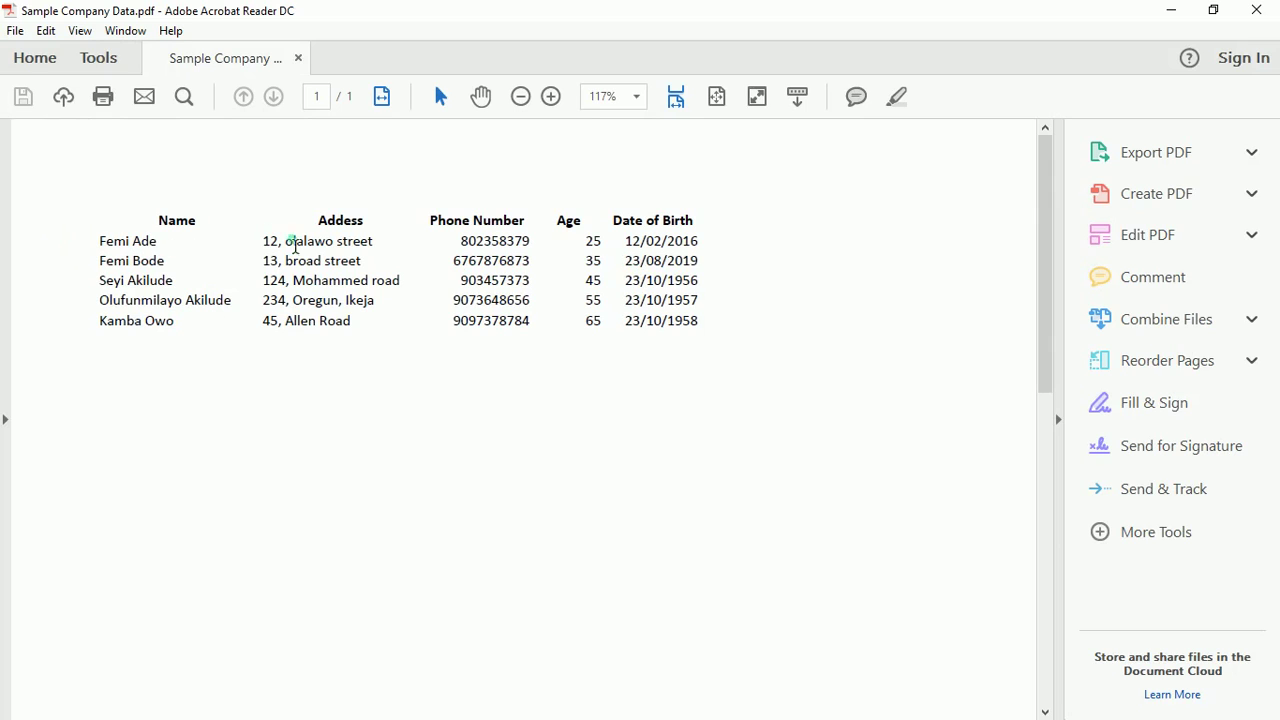
left_click_drag(576, 299, 627, 332)
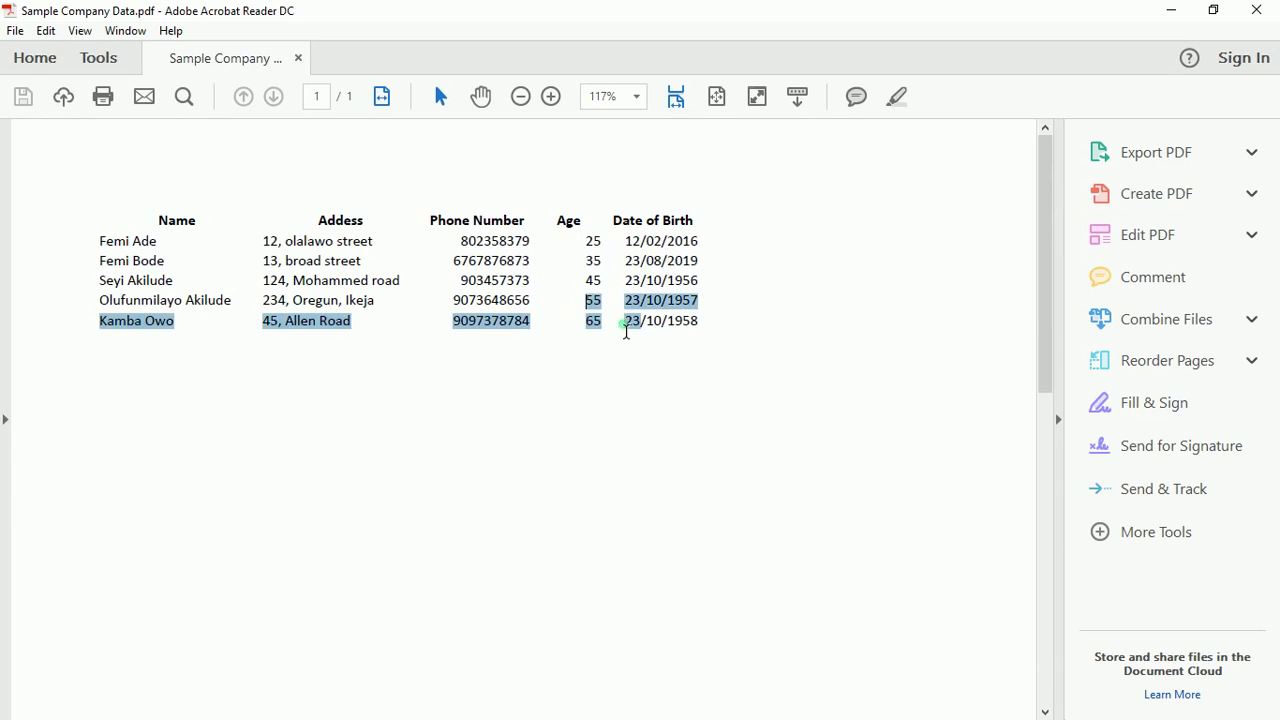
left_click(748, 304)
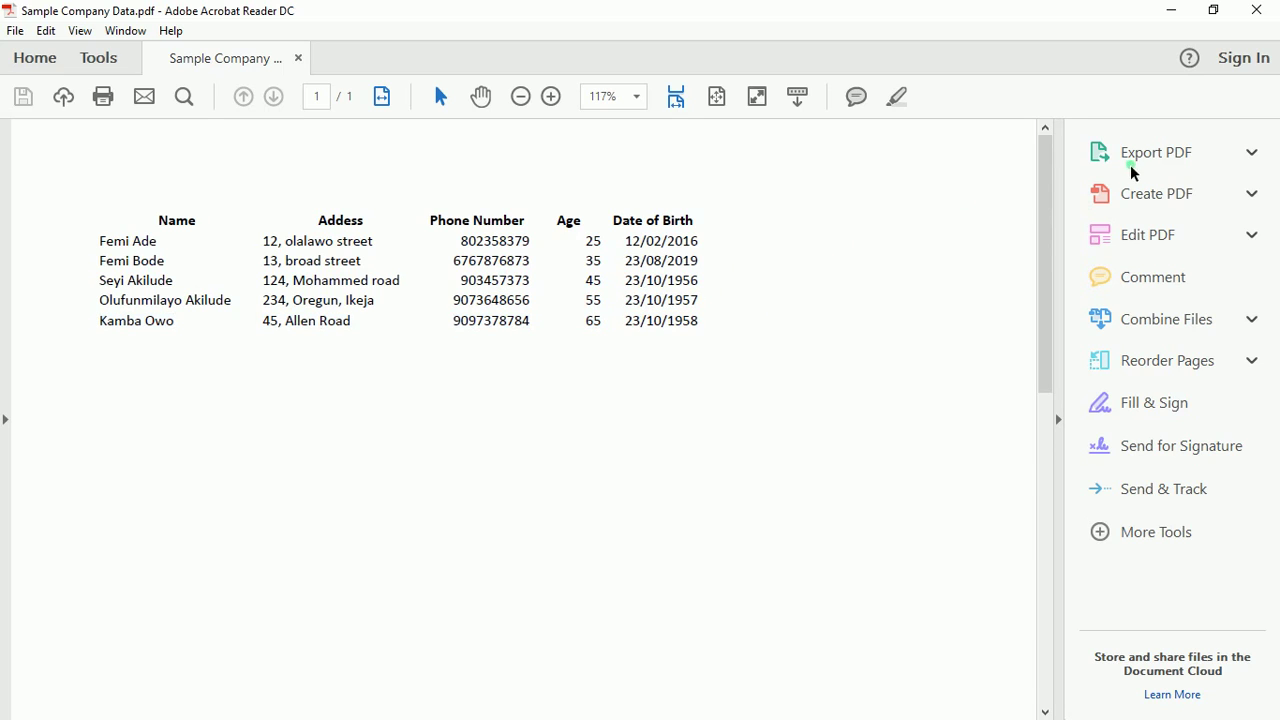
Close the PDF and save Sample Company Data.txt in Documents as Text (Tab delimited), active sheet only
left_click(1252, 22)
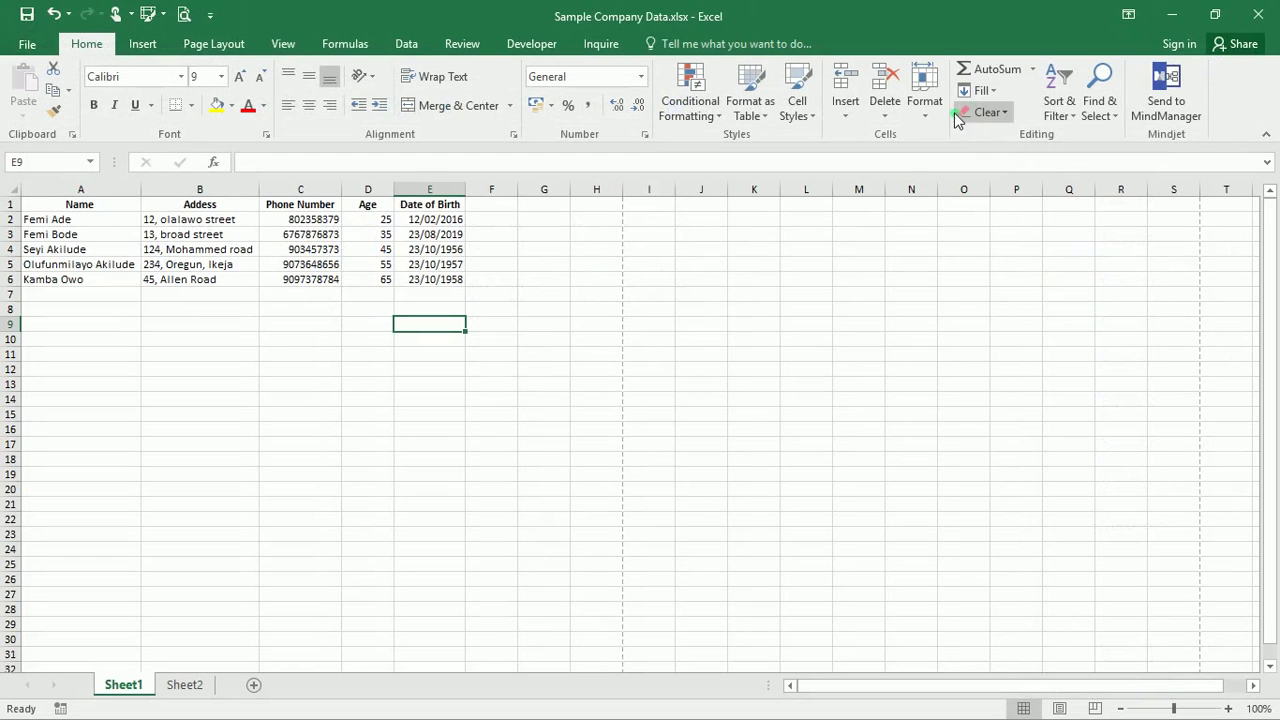
left_click(24, 46)
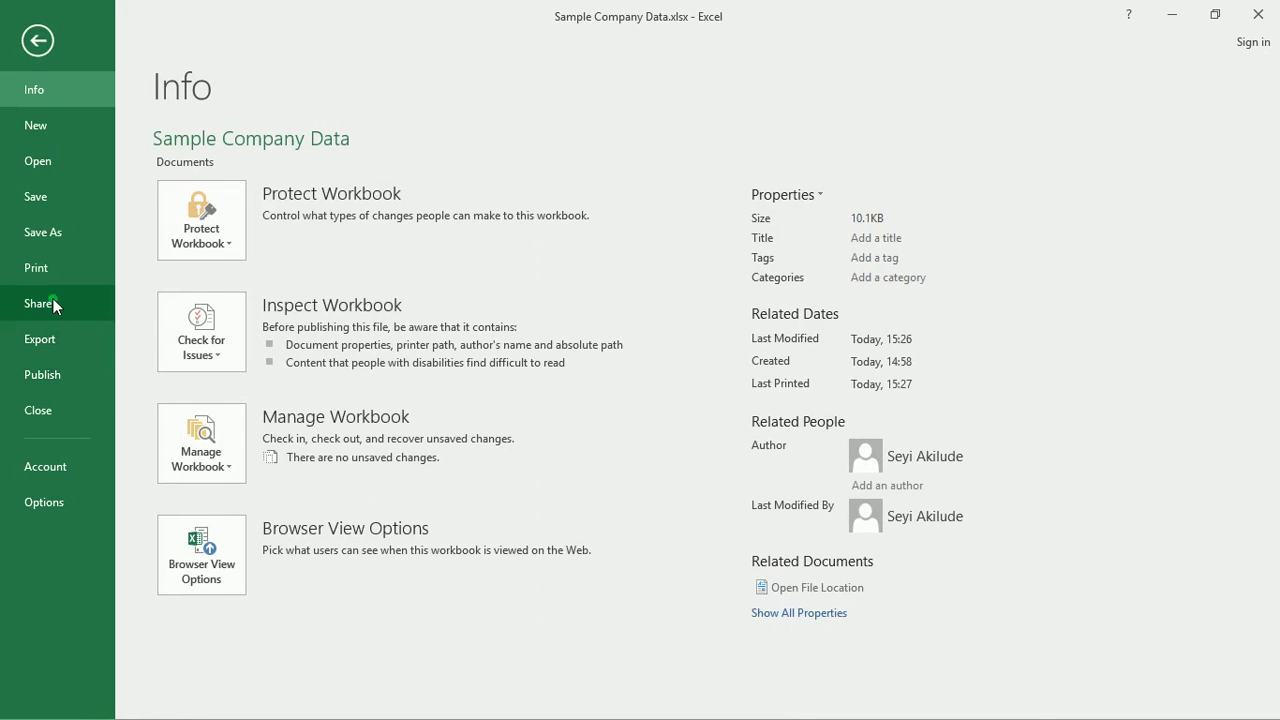
left_click(50, 237)
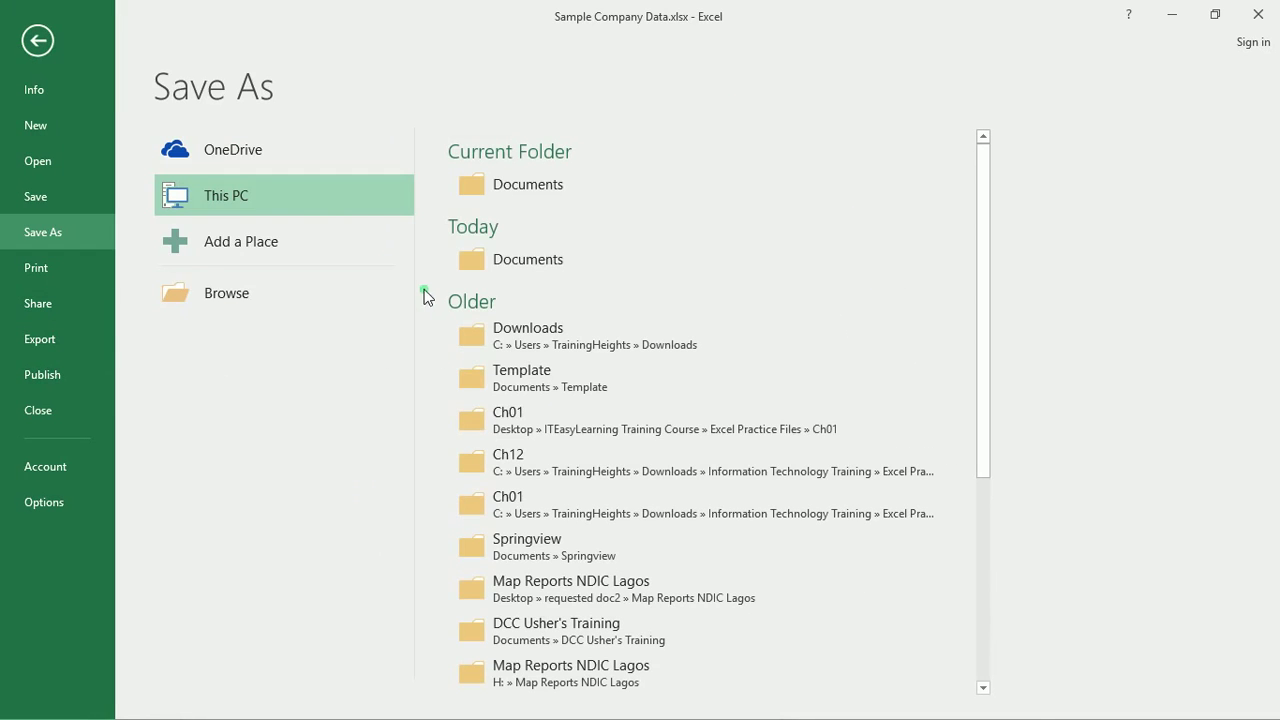
left_click(499, 196)
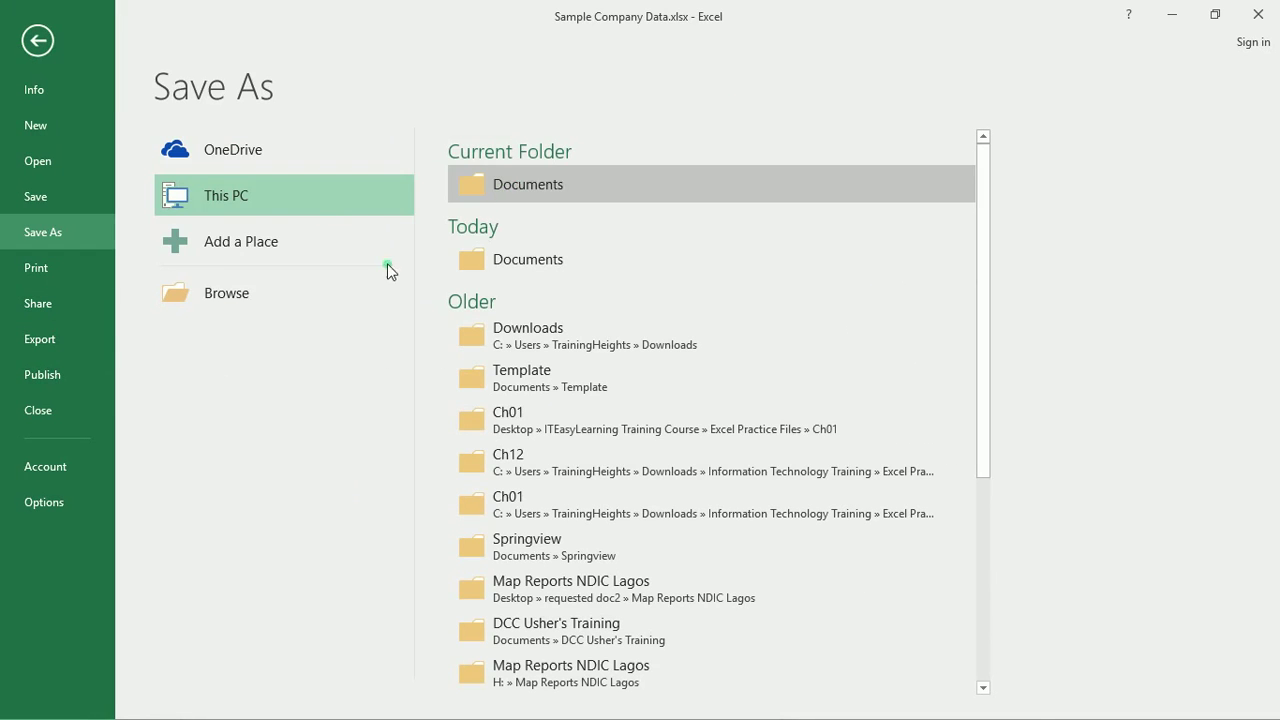
left_click(246, 346)
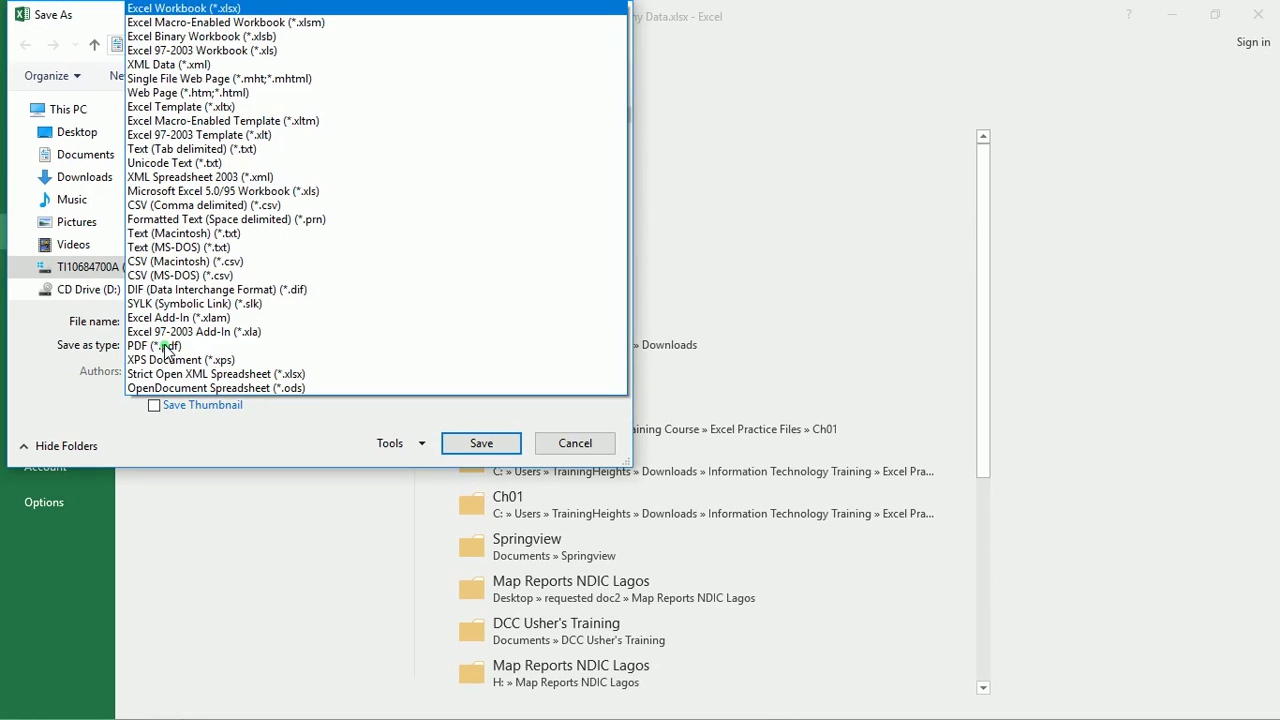
left_click(190, 149)
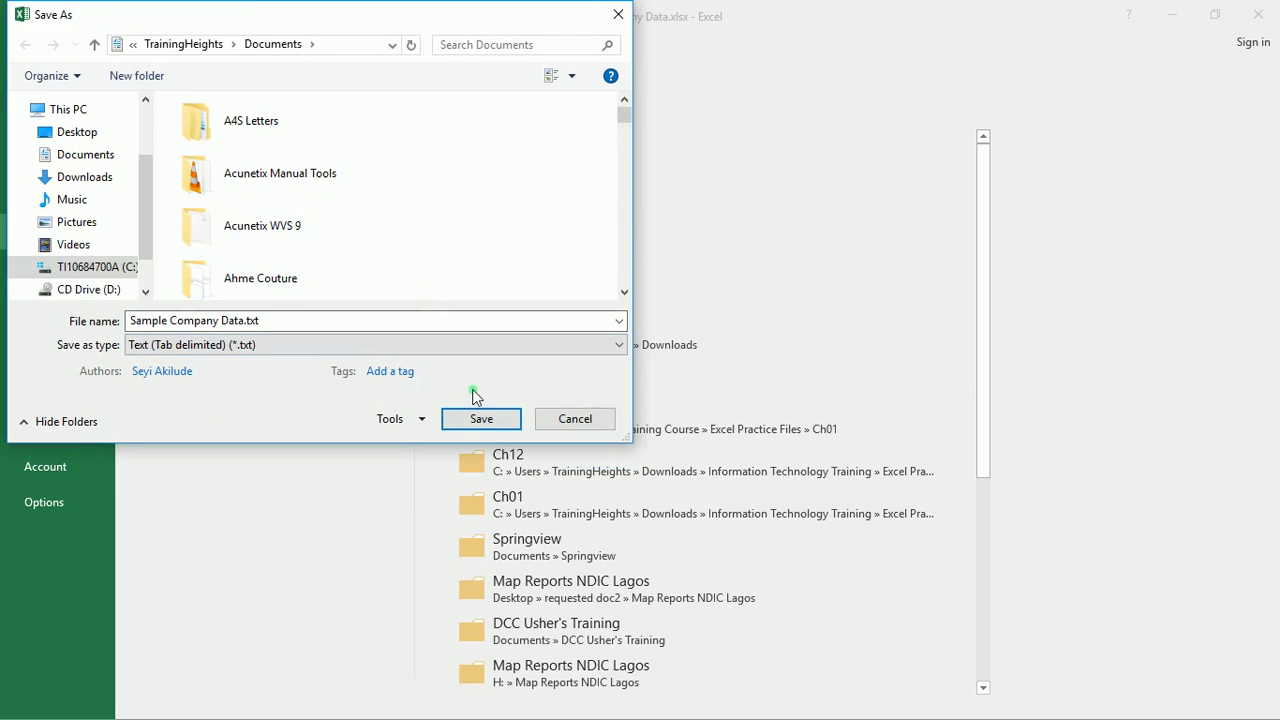
left_click(481, 419)
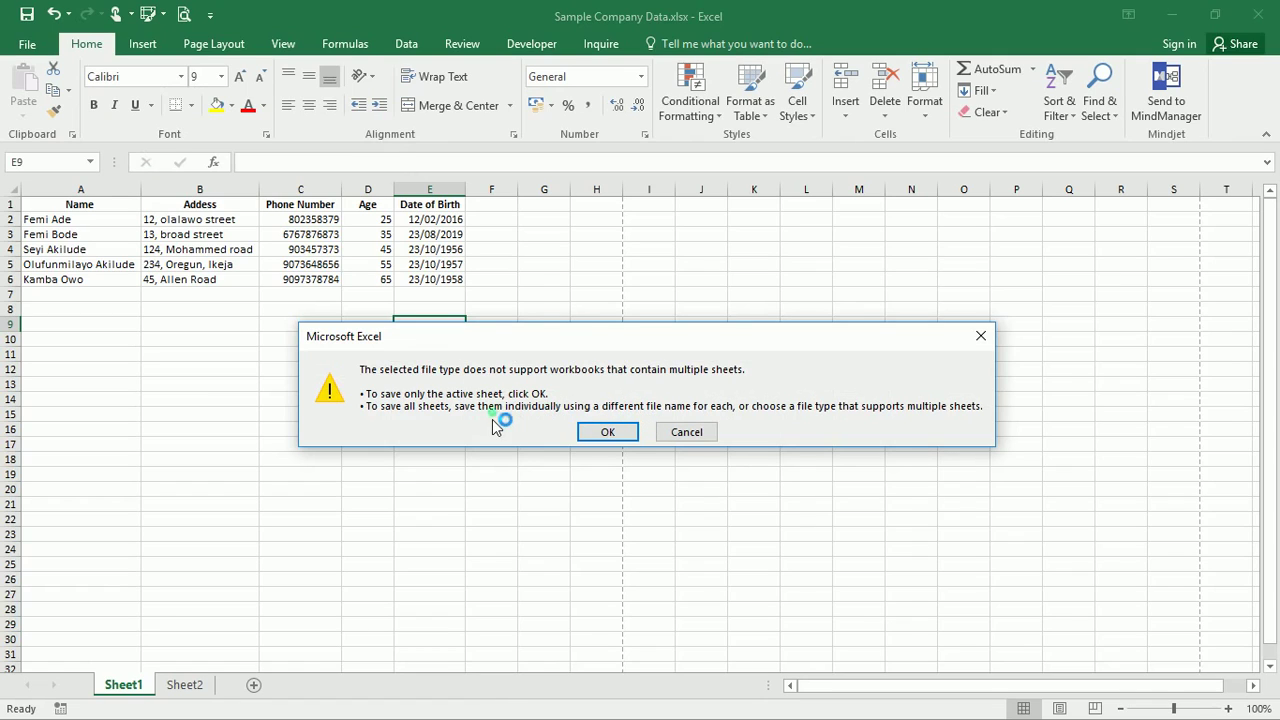
left_click(608, 432)
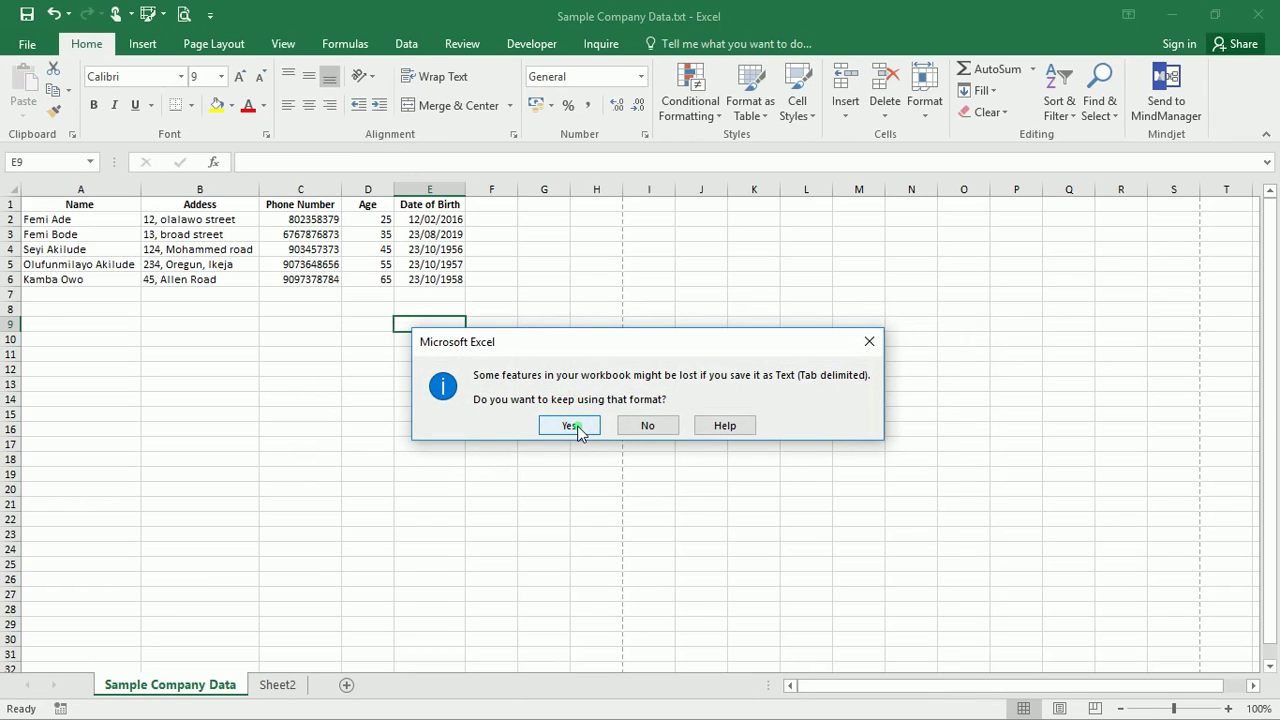
left_click(578, 427)
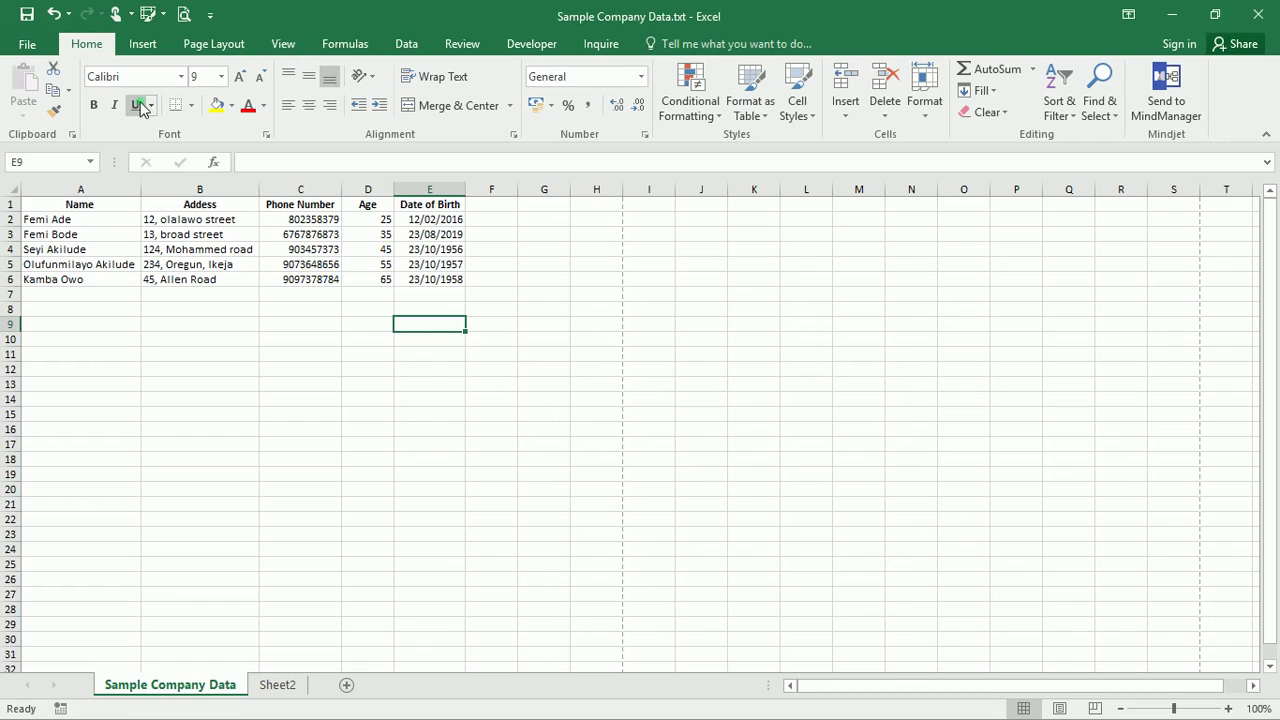
Launch Notepad from the Run box
key("super+r")
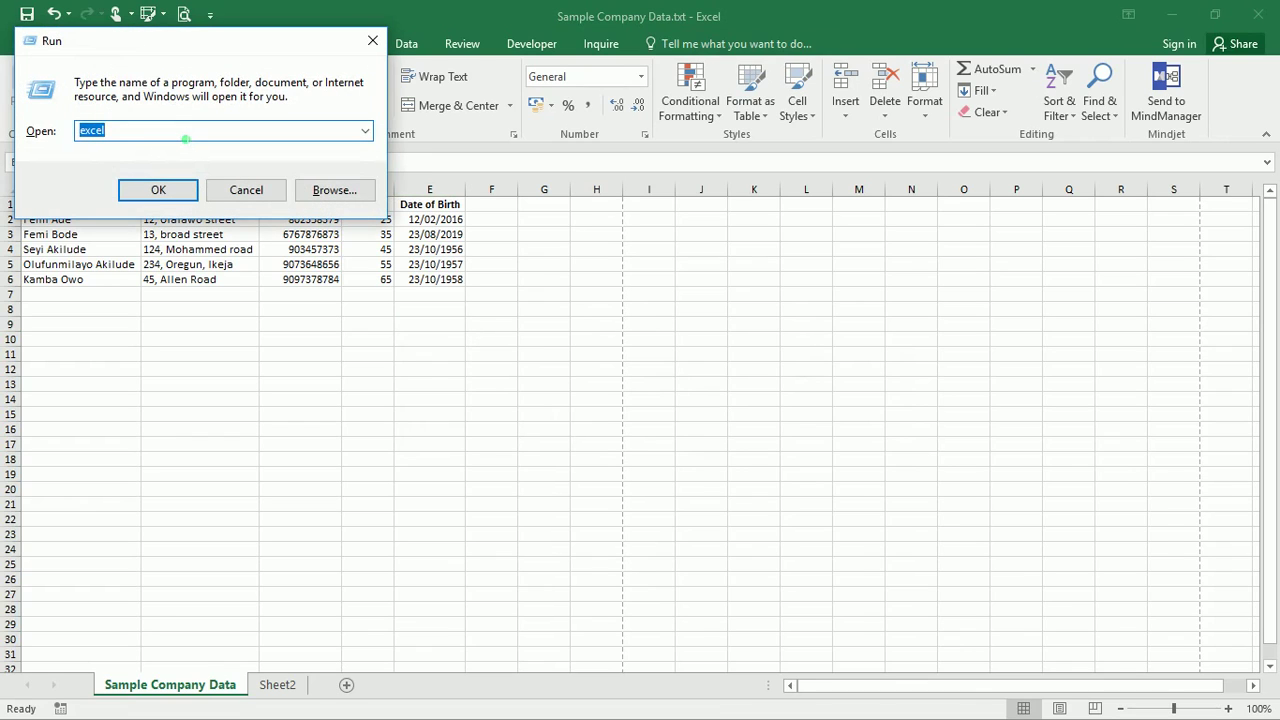
type("note")
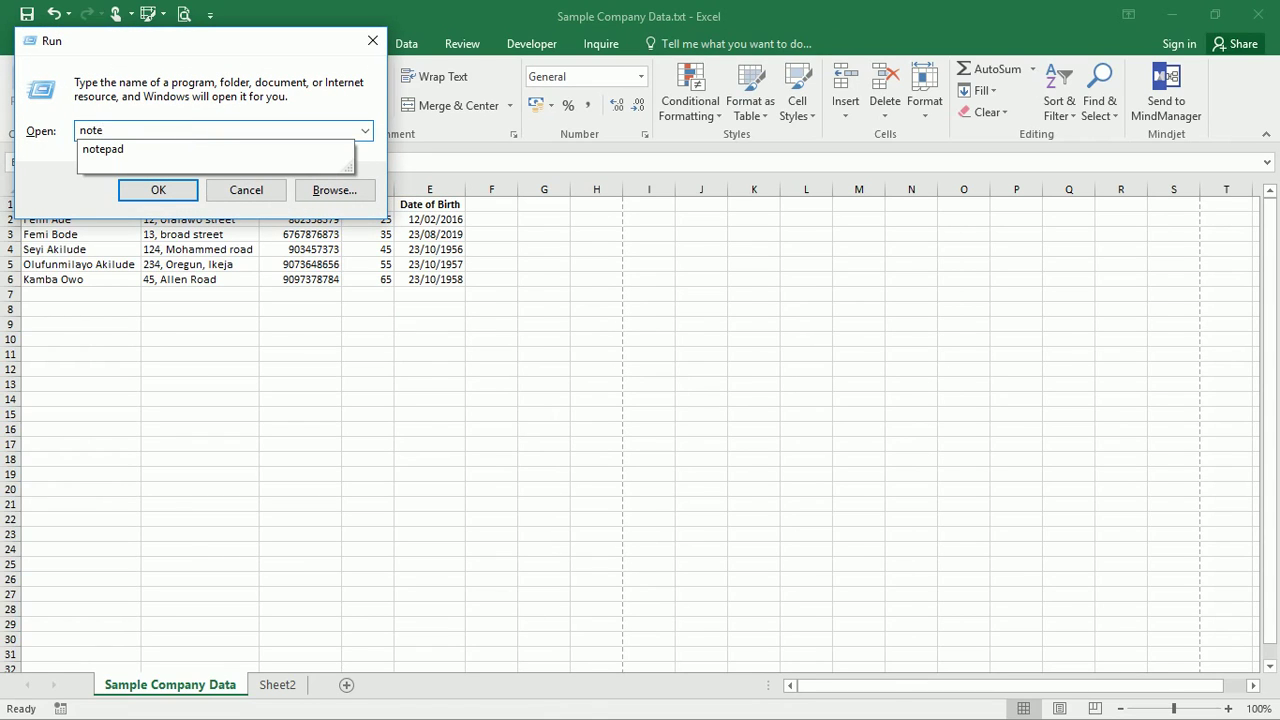
key("Down")
key("Return")
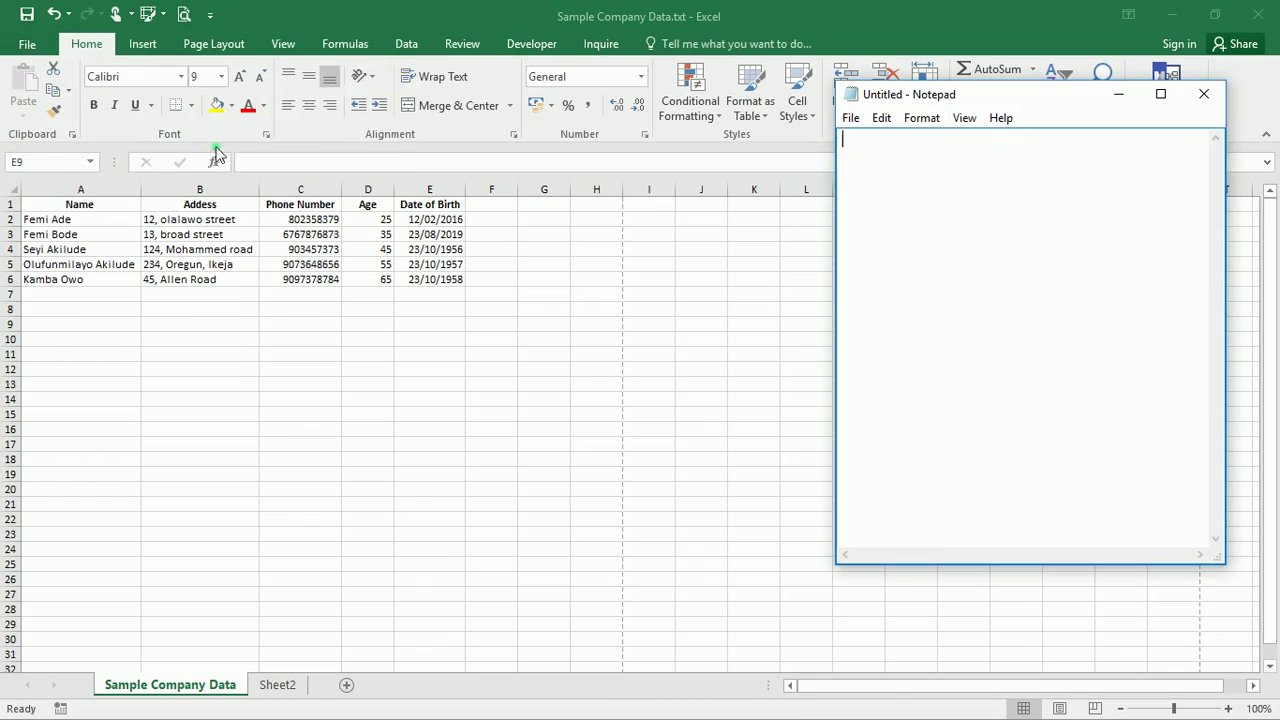
Open Sample Company Data.txt in Notepad
left_click(851, 118)
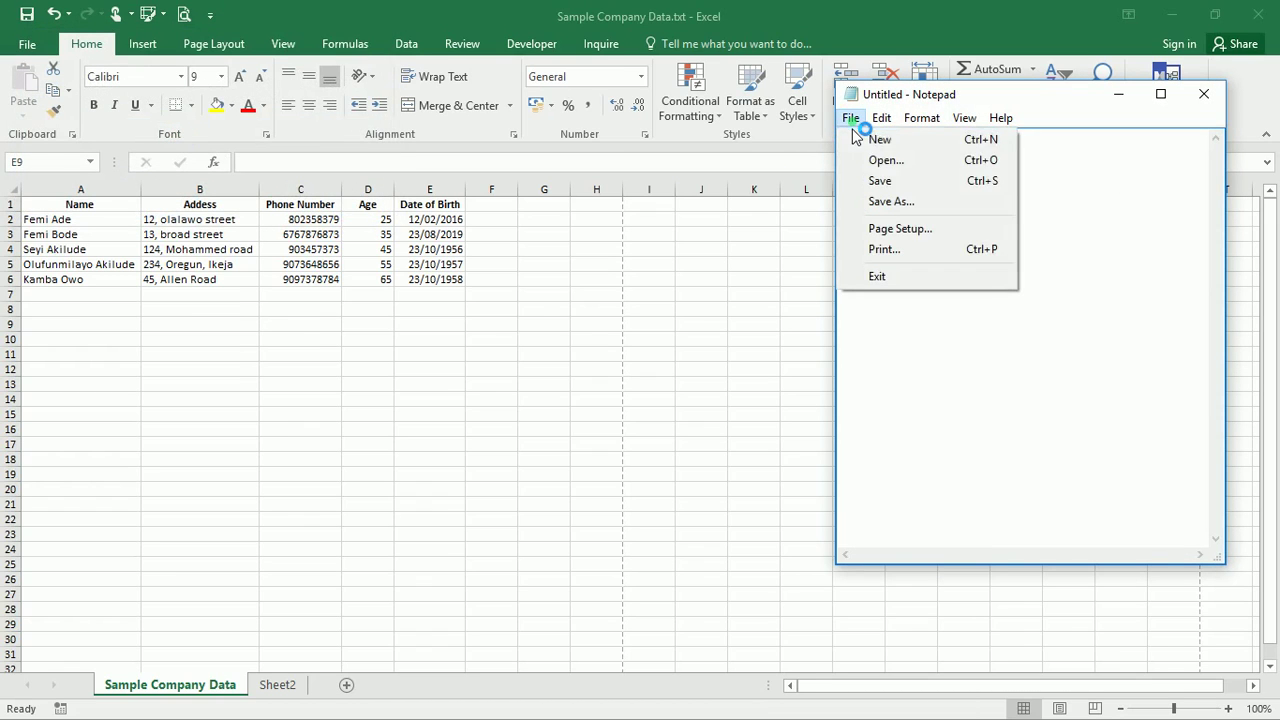
left_click(884, 164)
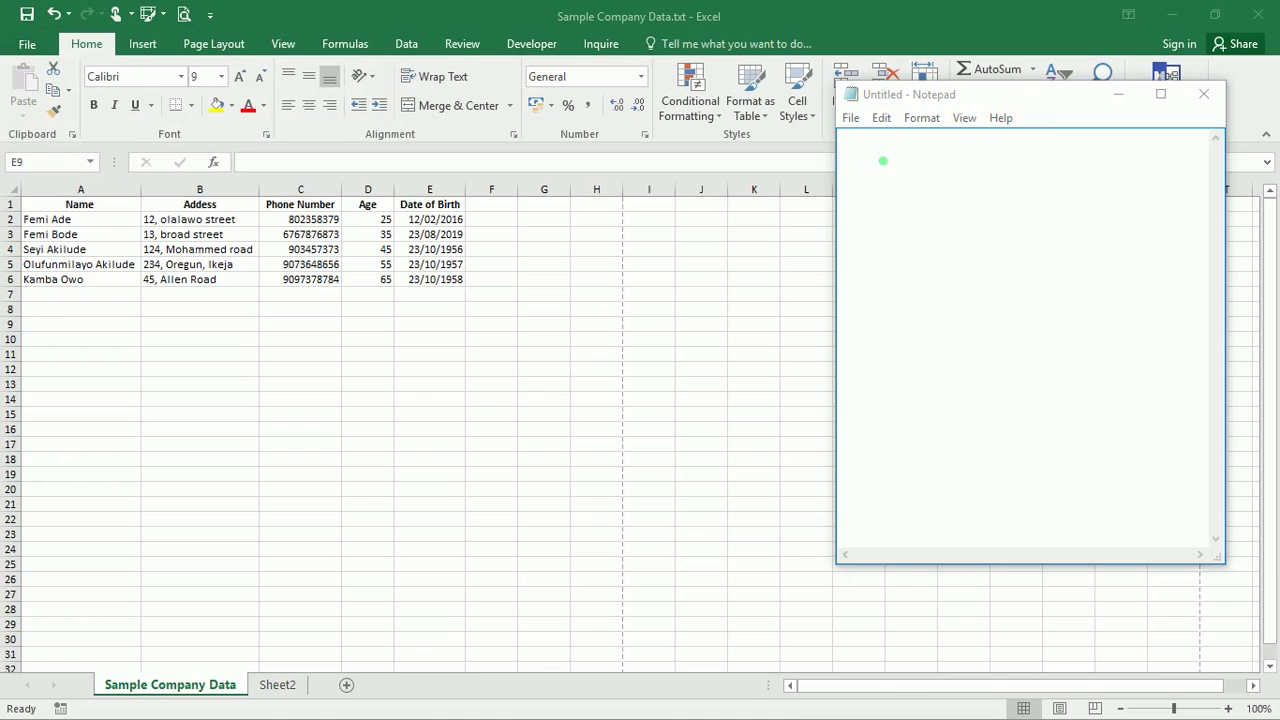
left_click(860, 285)
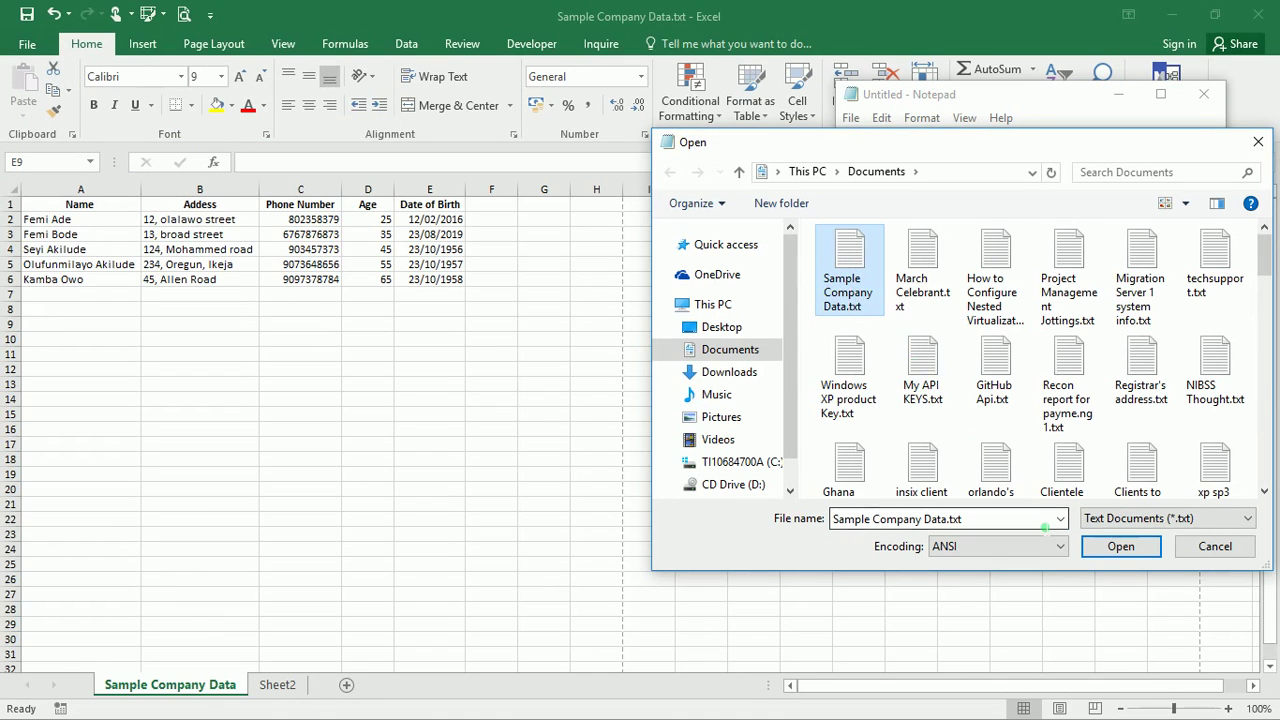
left_click(1118, 546)
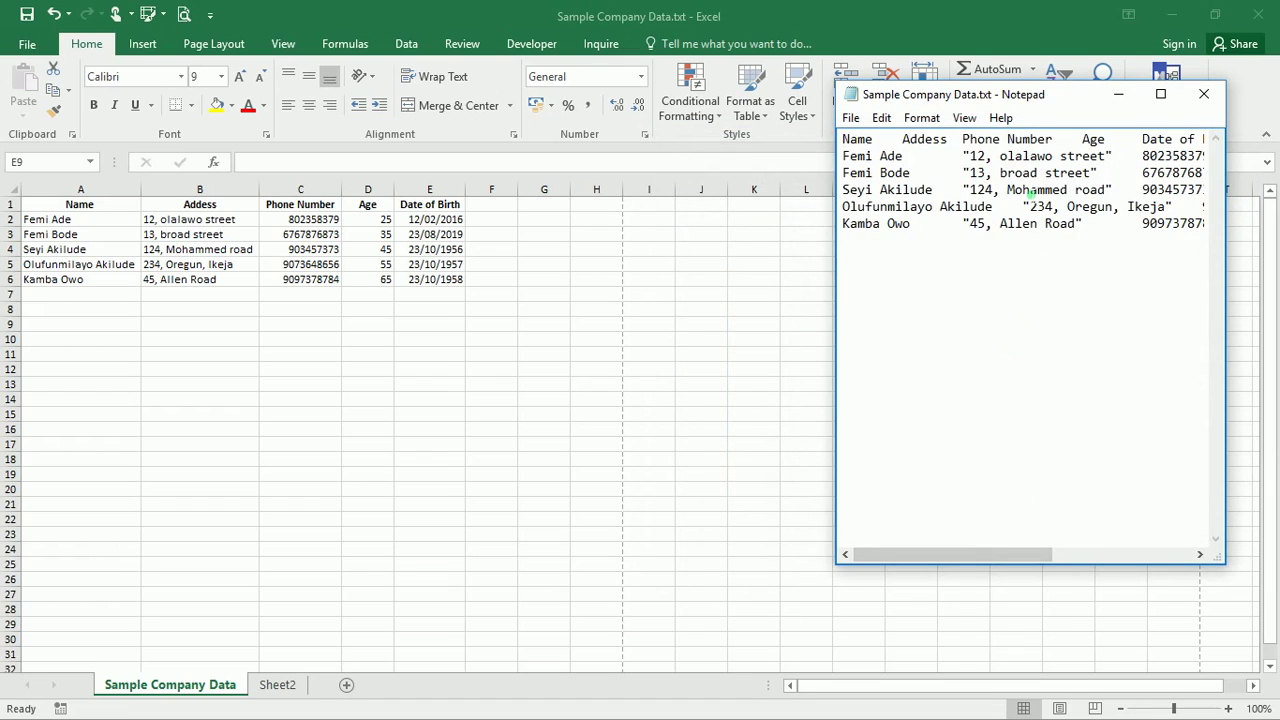
Maximize Notepad to read the tab-separated records, then close it
left_click(1160, 93)
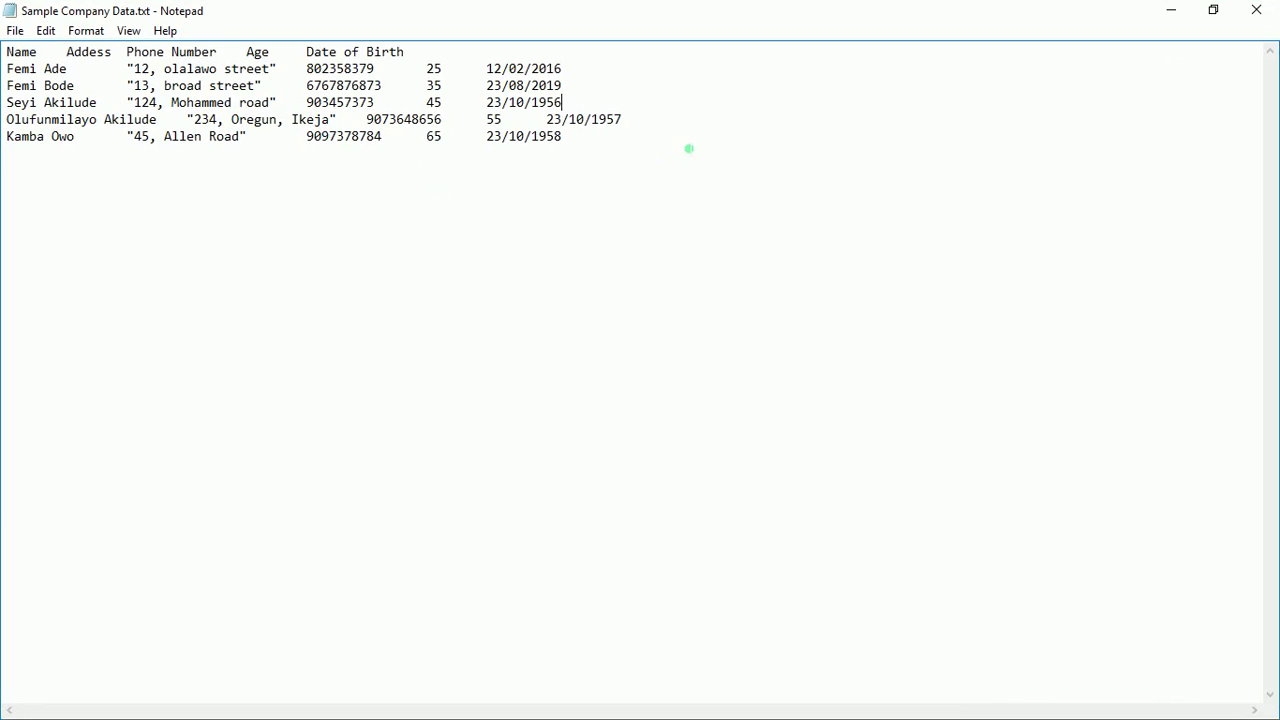
left_click(1256, 10)
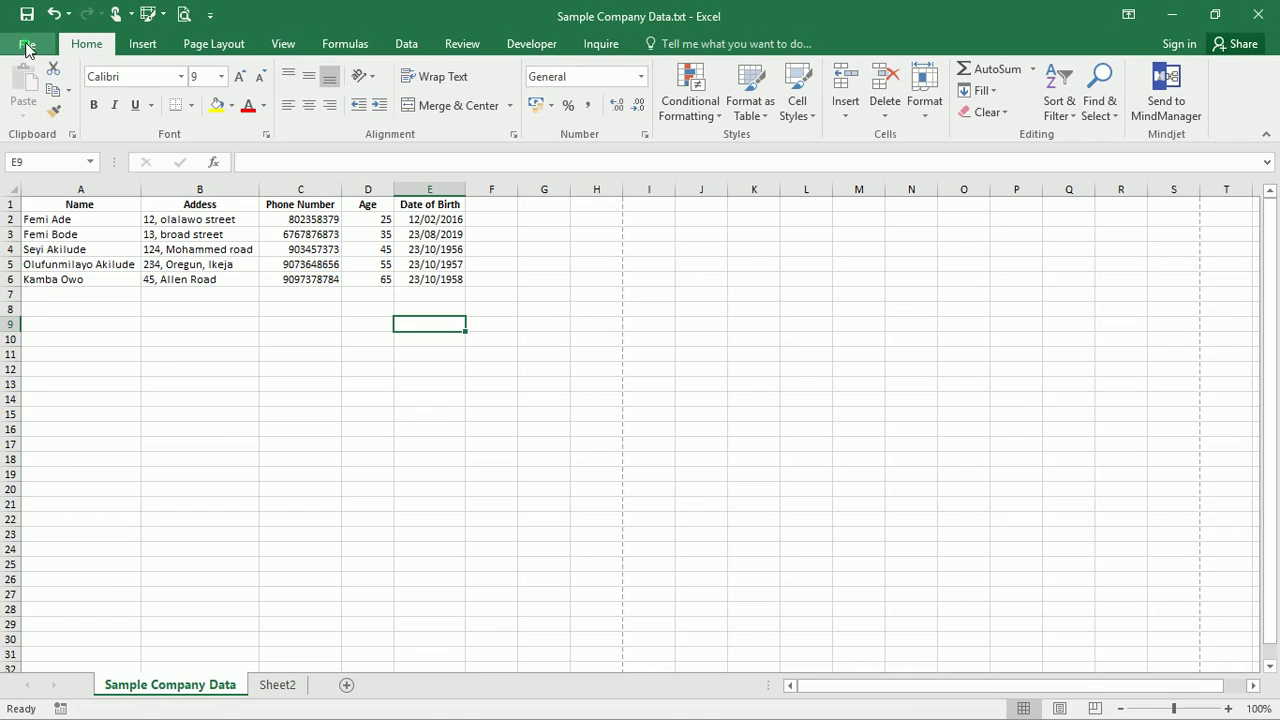
left_click(28, 46)
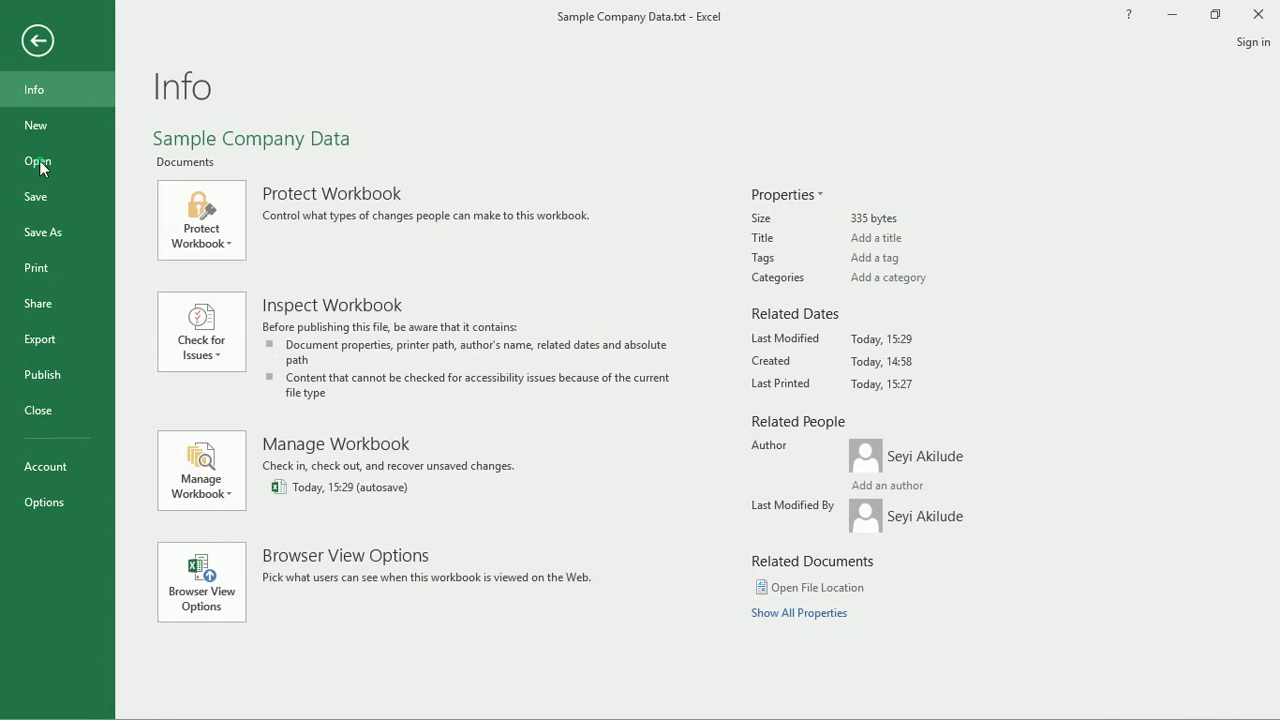
left_click(206, 498)
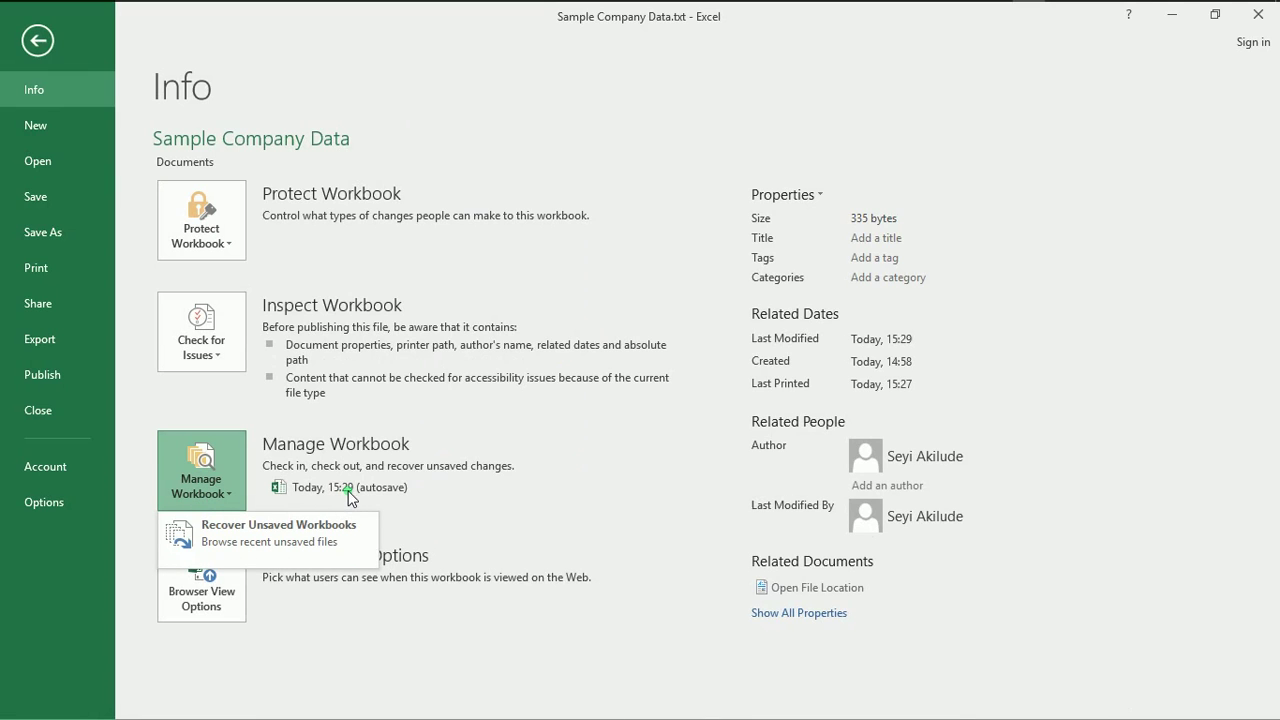
left_click(194, 551)
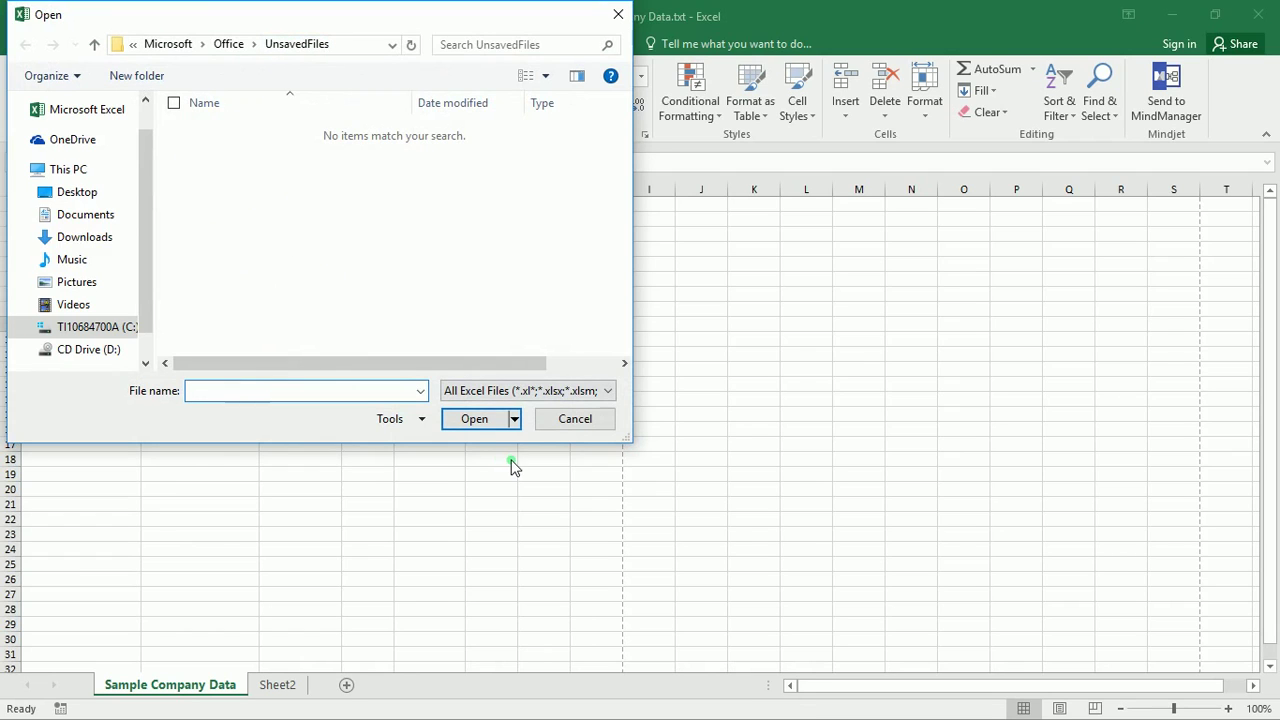
left_click(561, 427)
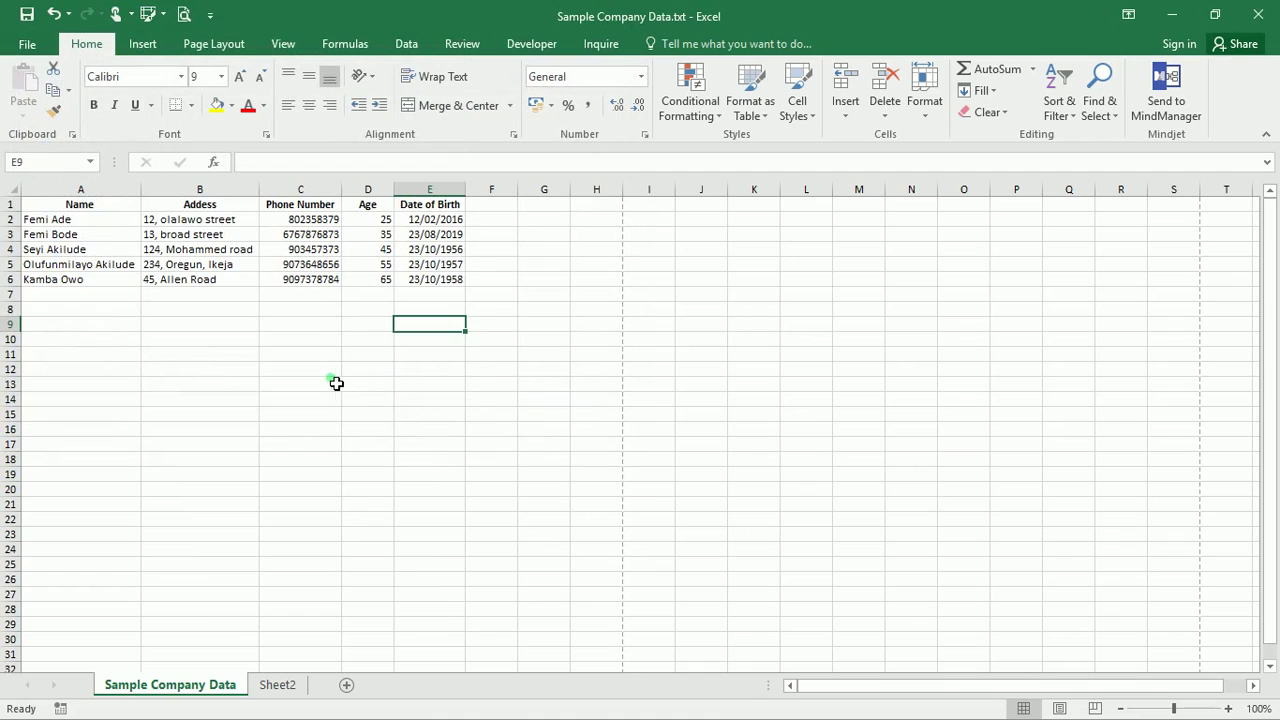
In Excel Options > Save, keep AutoRecover enabled and change its interval from 10 to 5 minutes
left_click(26, 45)
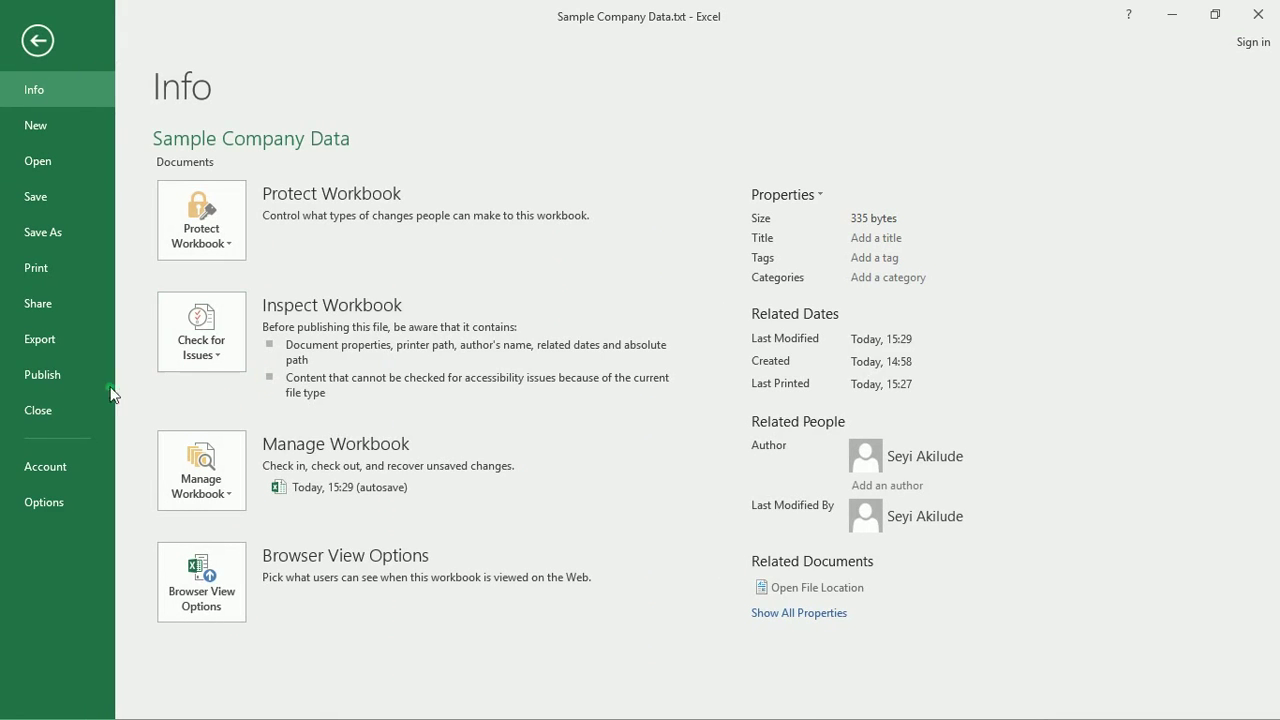
left_click(70, 506)
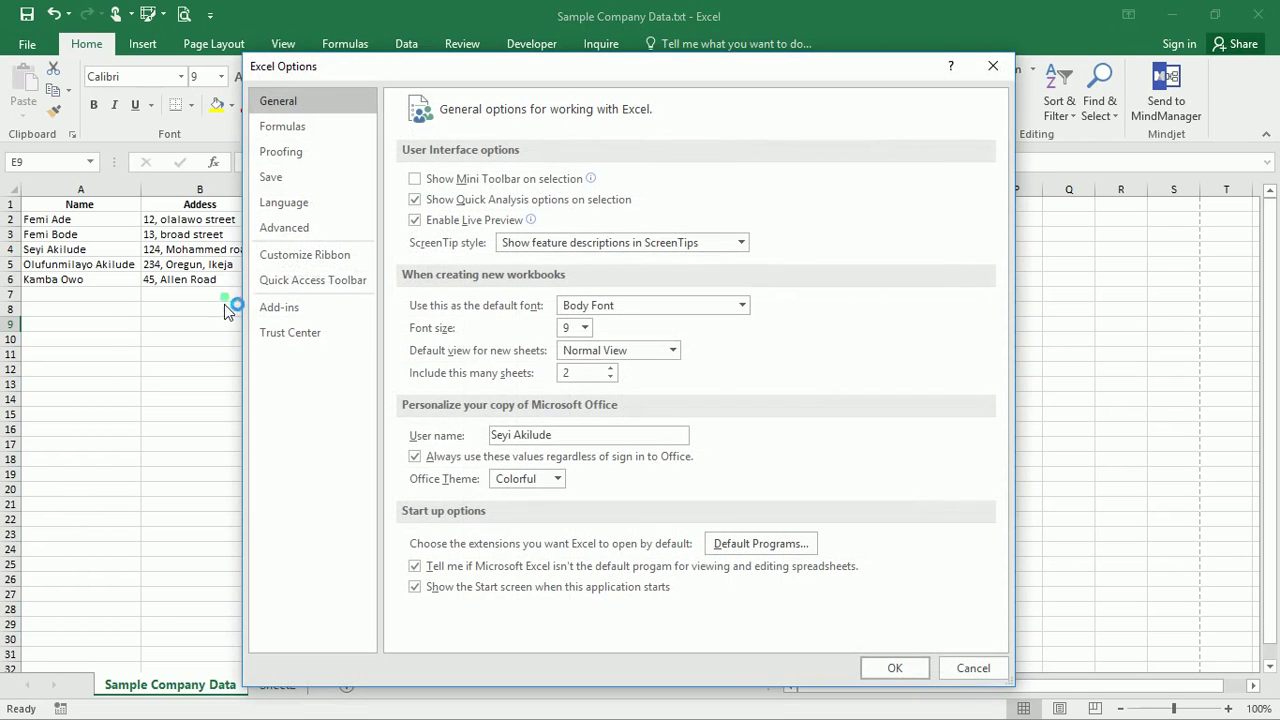
left_click(290, 178)
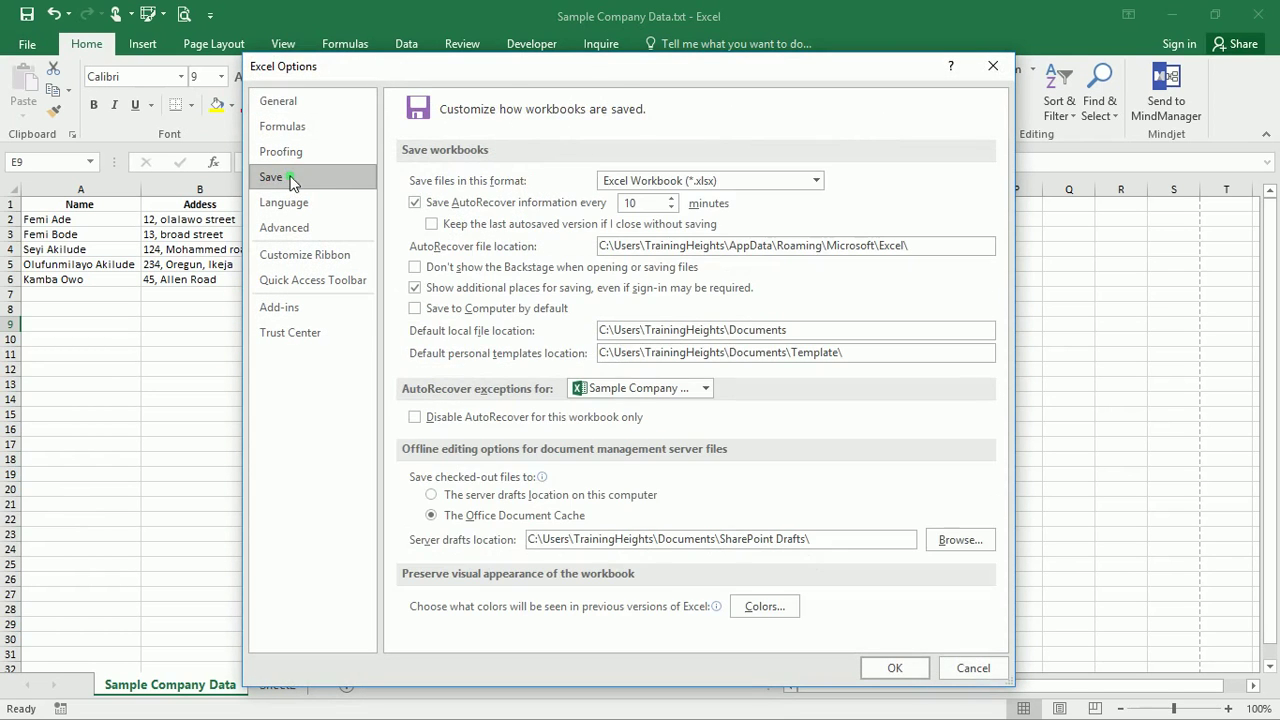
left_click(532, 213)
left_click(645, 208)
type("5")
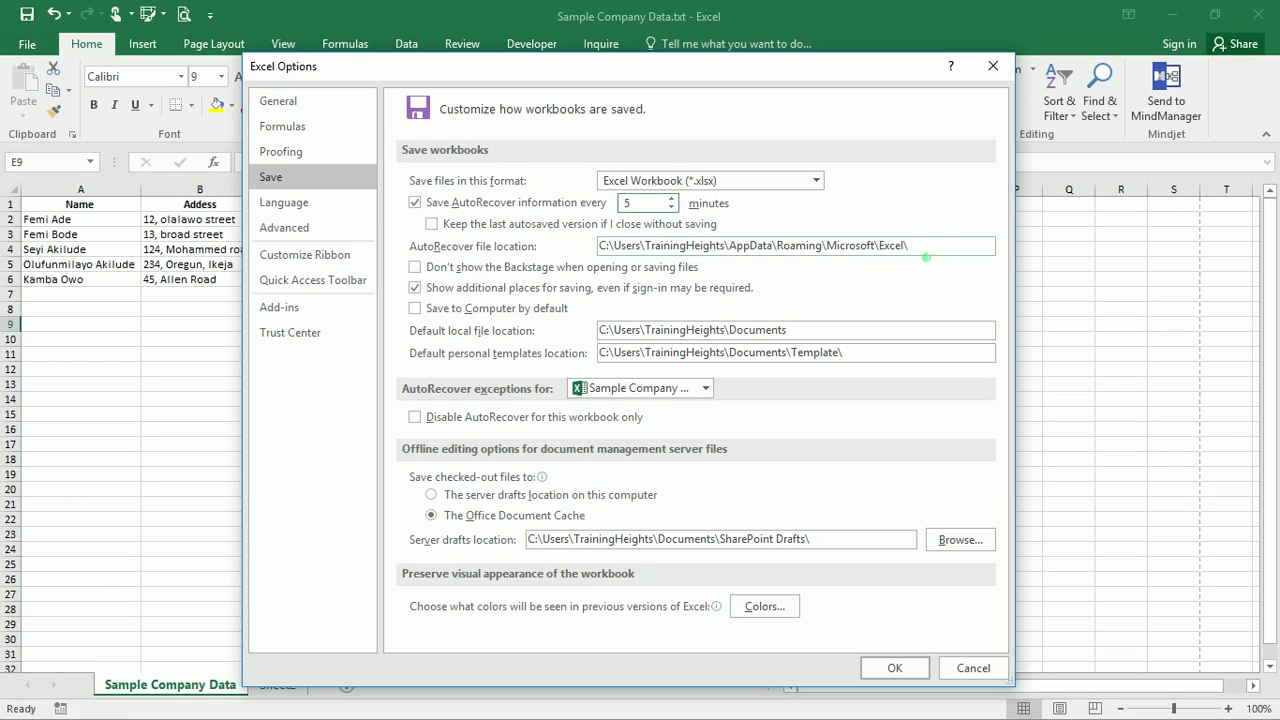
left_click_drag(926, 255, 601, 252)
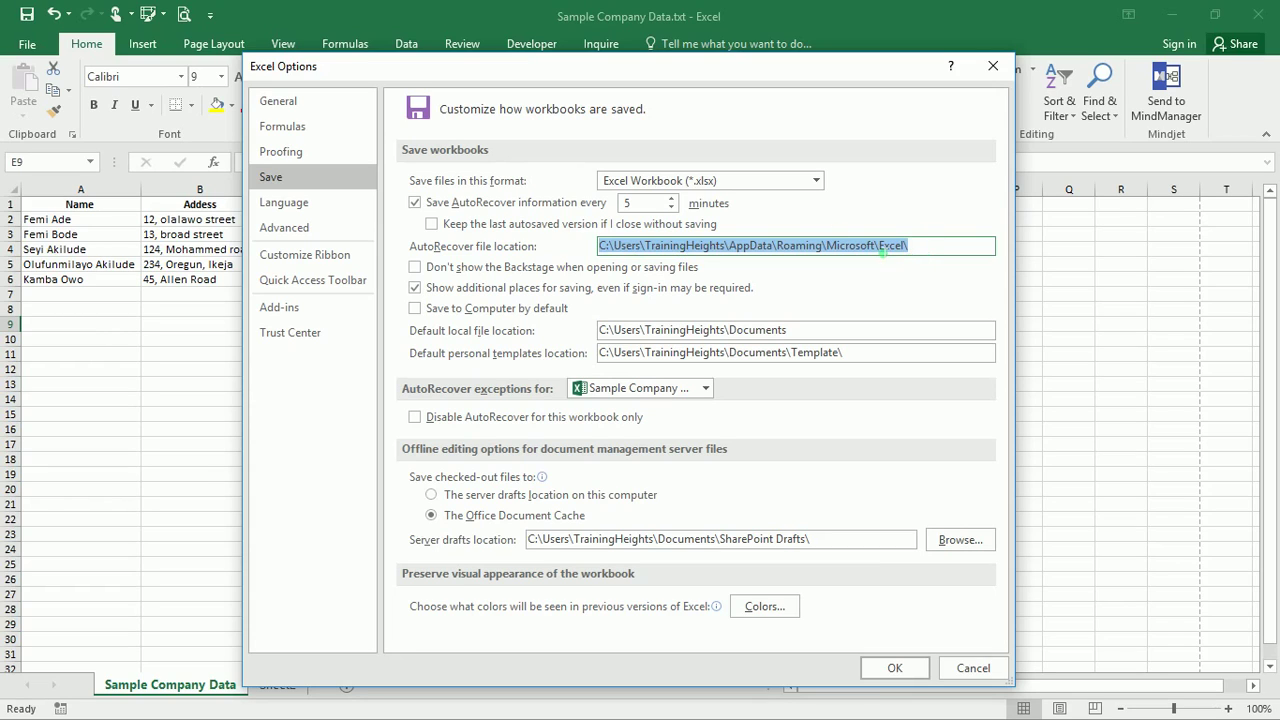
Cancel Excel Options, discarding the 5-minute AutoRecover change
left_click(967, 668)
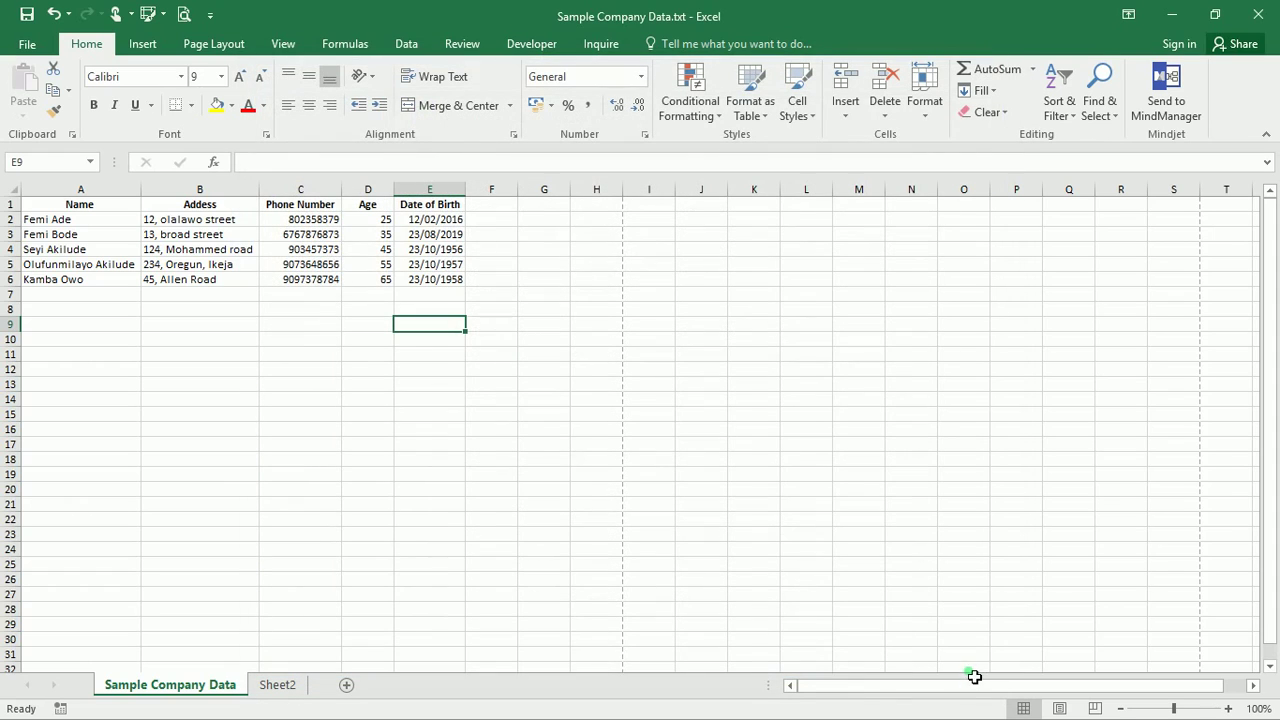